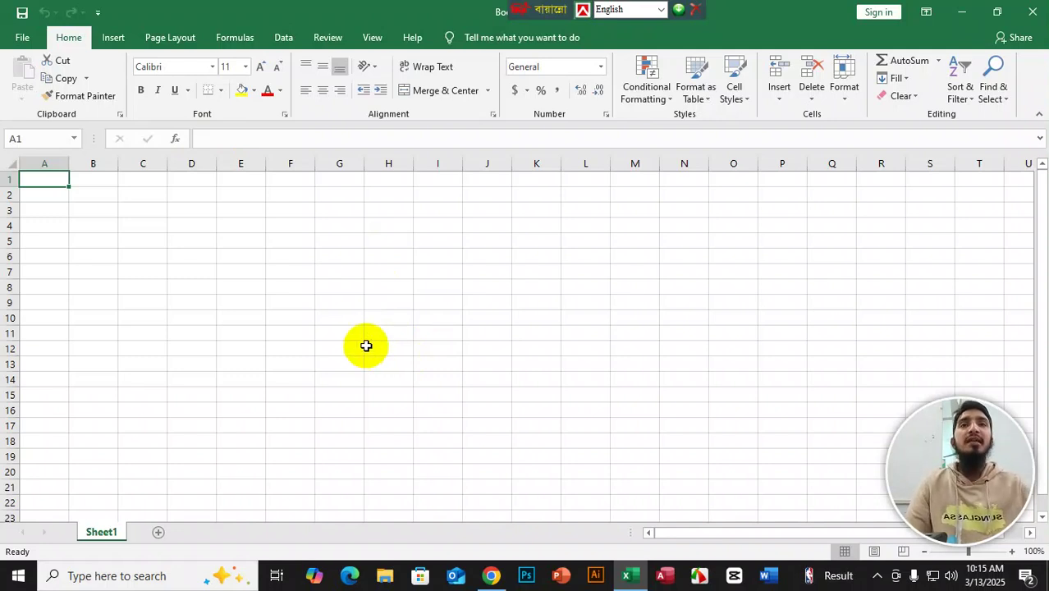
Step: Enter the sample numbers 45 and 52 in cells C3 and D3, and 45 and 25 in cells C4 and D4
{"action": "scroll", "coordinate": [366, 345], "scroll_direction": "up", "scroll_amount": 5}
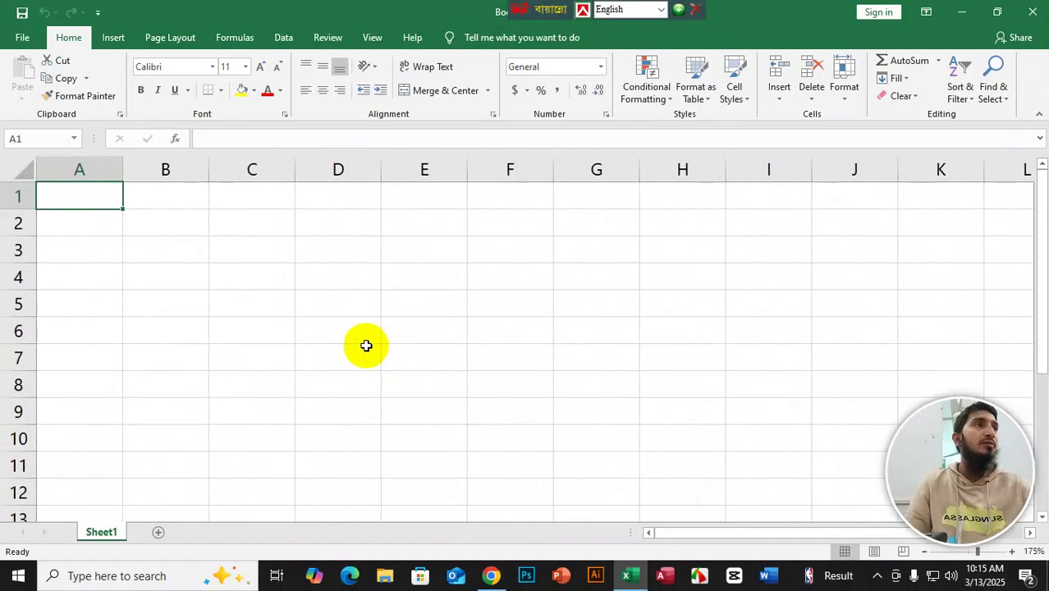
{"action": "left_click", "coordinate": [233, 252]}
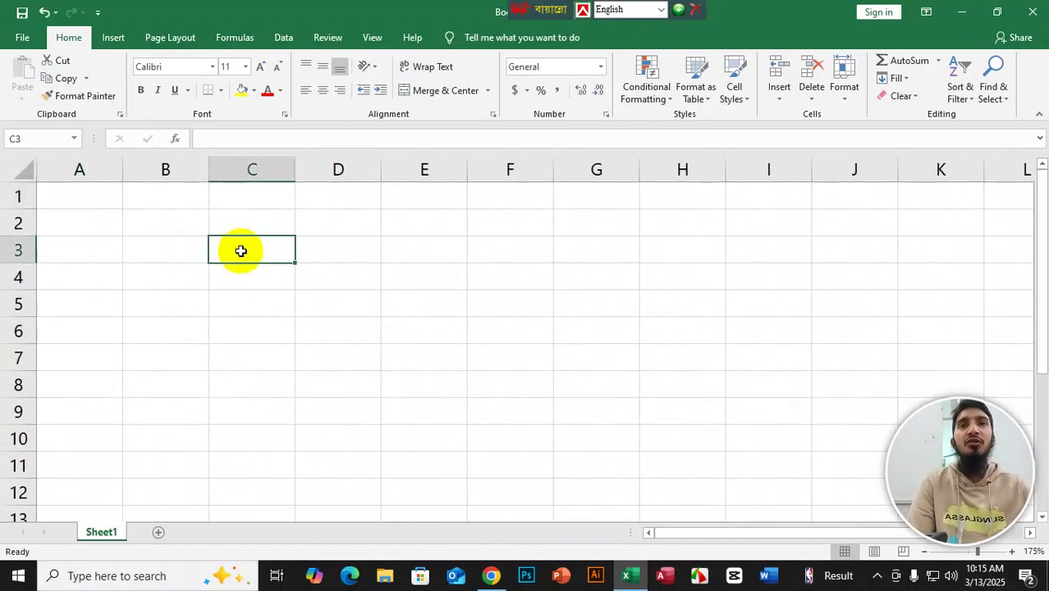
{"action": "type", "text": "45"}
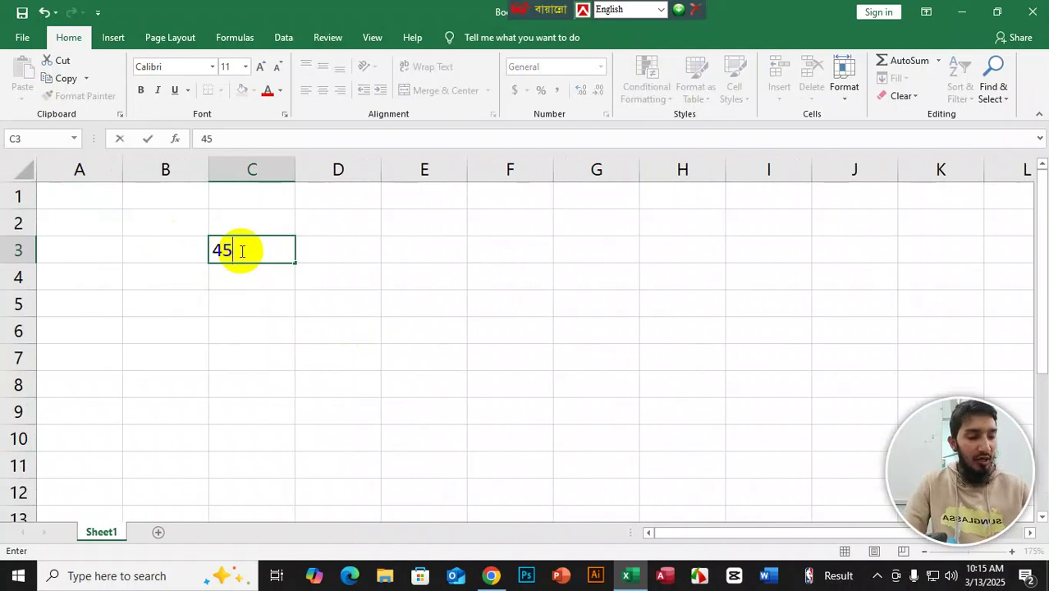
{"action": "key", "text": "Tab"}
{"action": "type", "text": "52"}
{"action": "key", "text": "Return"}
{"action": "type", "text": "45"}
{"action": "key", "text": "Tab"}
{"action": "type", "text": "25"}
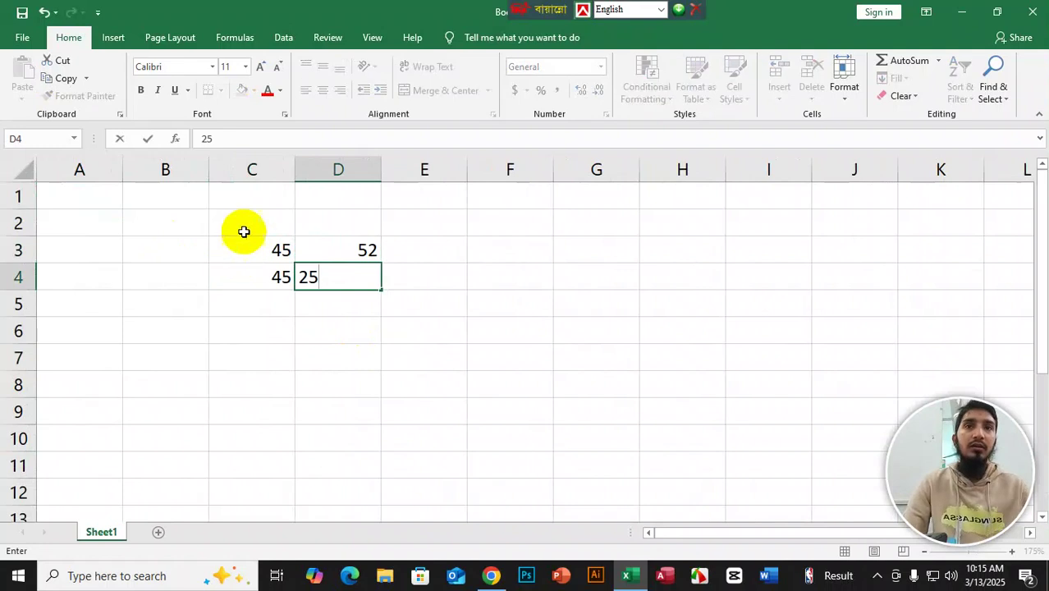
Step: Add C3 and D3 with the formula =C3+D3 in cell E3 and fill it down to E4
{"action": "left_click", "coordinate": [426, 247]}
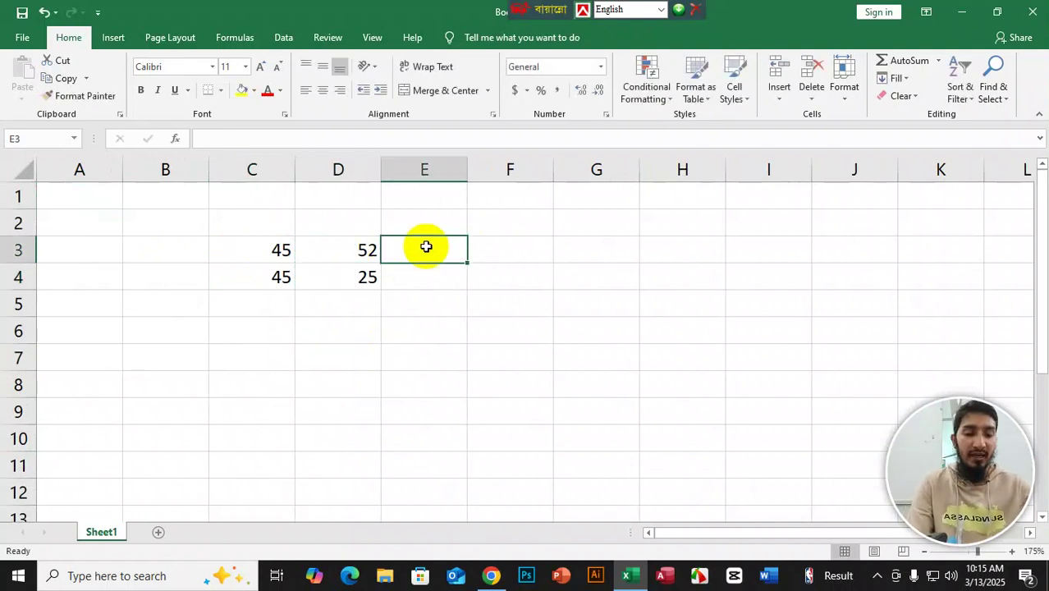
{"action": "type", "text": "="}
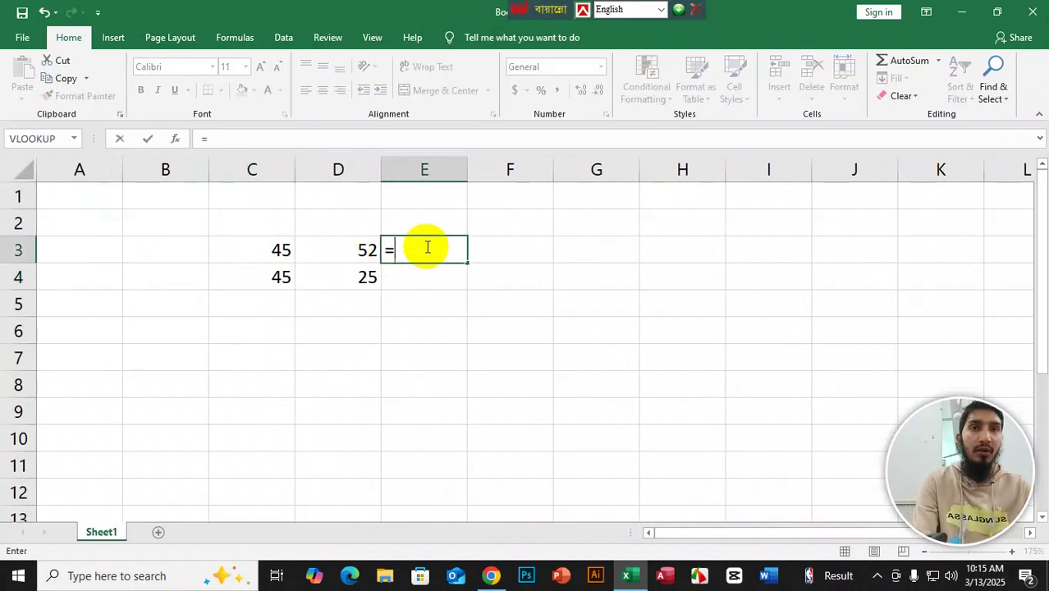
{"action": "left_click", "coordinate": [255, 250]}
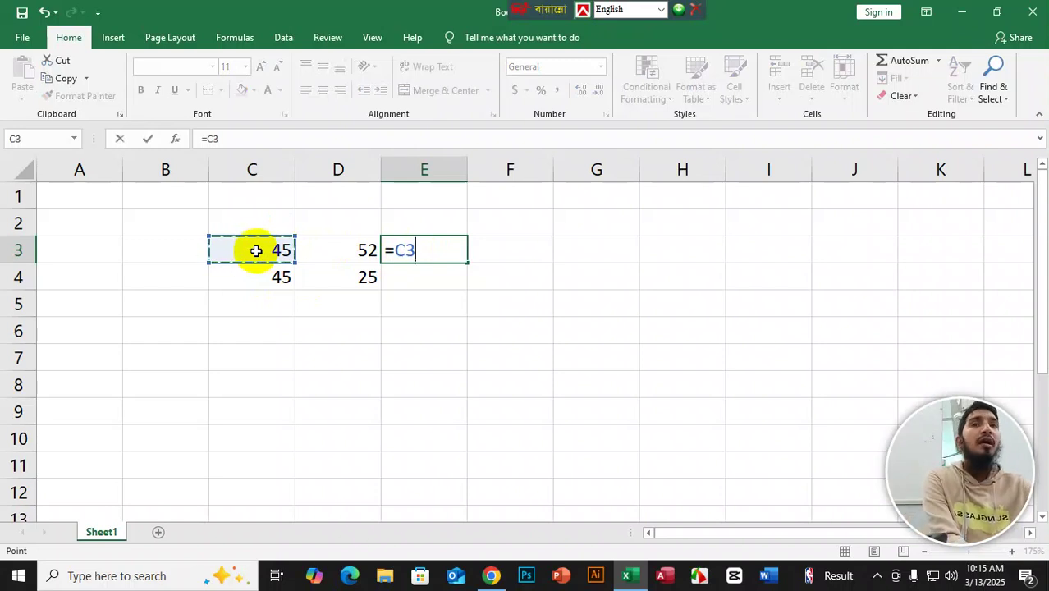
{"action": "type", "text": "+"}
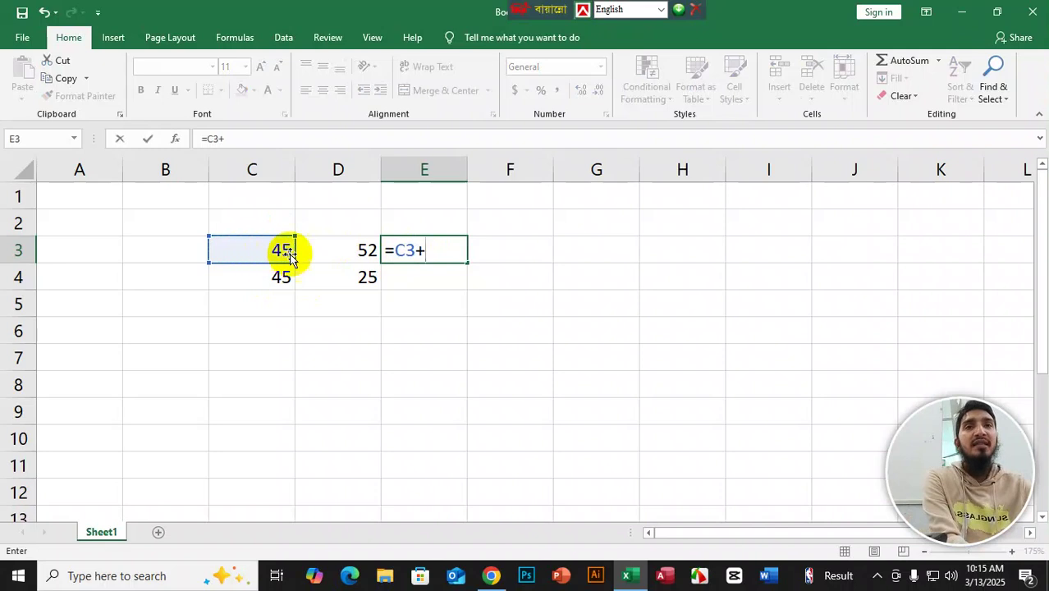
{"action": "left_click", "coordinate": [344, 252]}
{"action": "key", "text": "Return"}
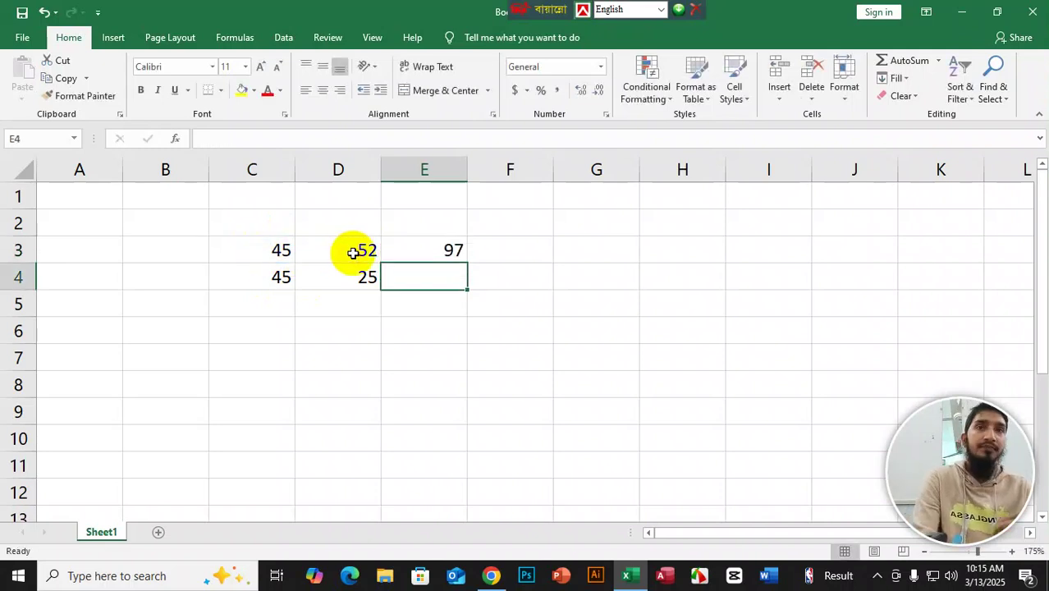
{"action": "left_click", "coordinate": [434, 252]}
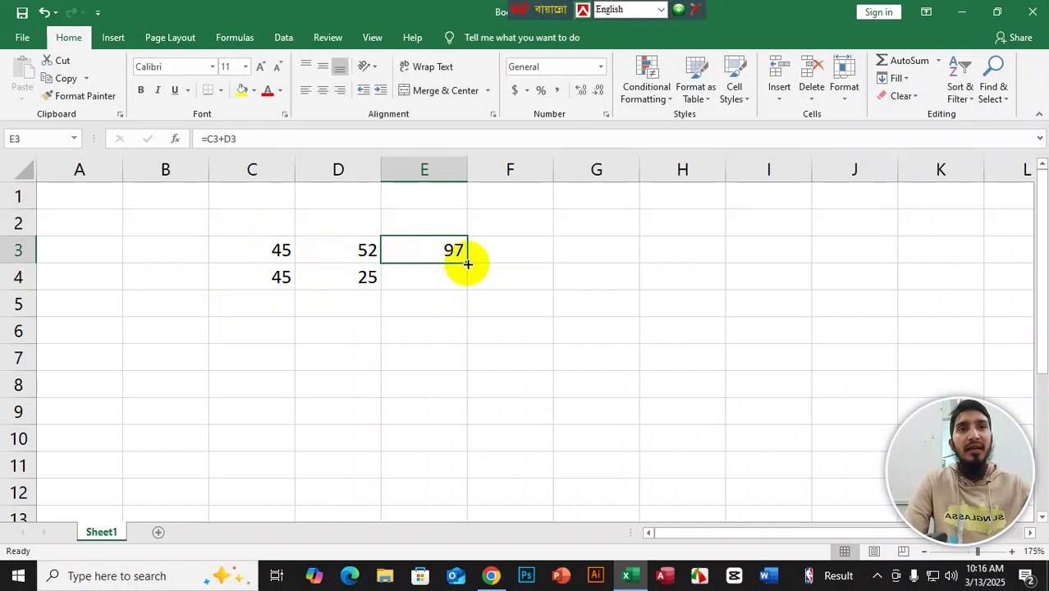
{"action": "left_click_drag", "start_coordinate": [468, 263], "coordinate": [468, 292]}
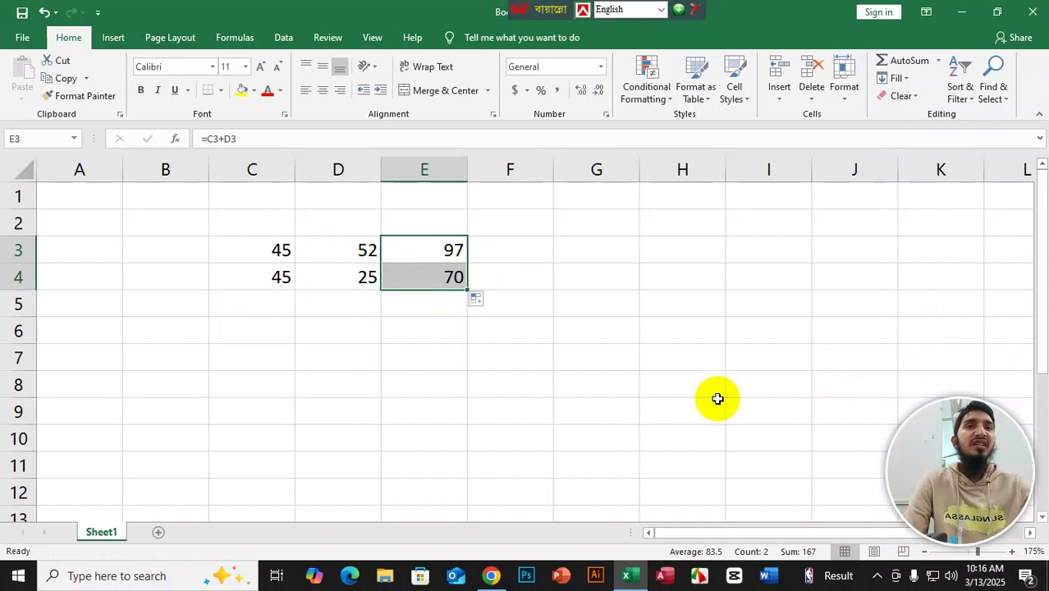
Step: Subtract D3 from C3 in cell D6 with the formula =C3-D3
{"action": "left_click", "coordinate": [318, 322]}
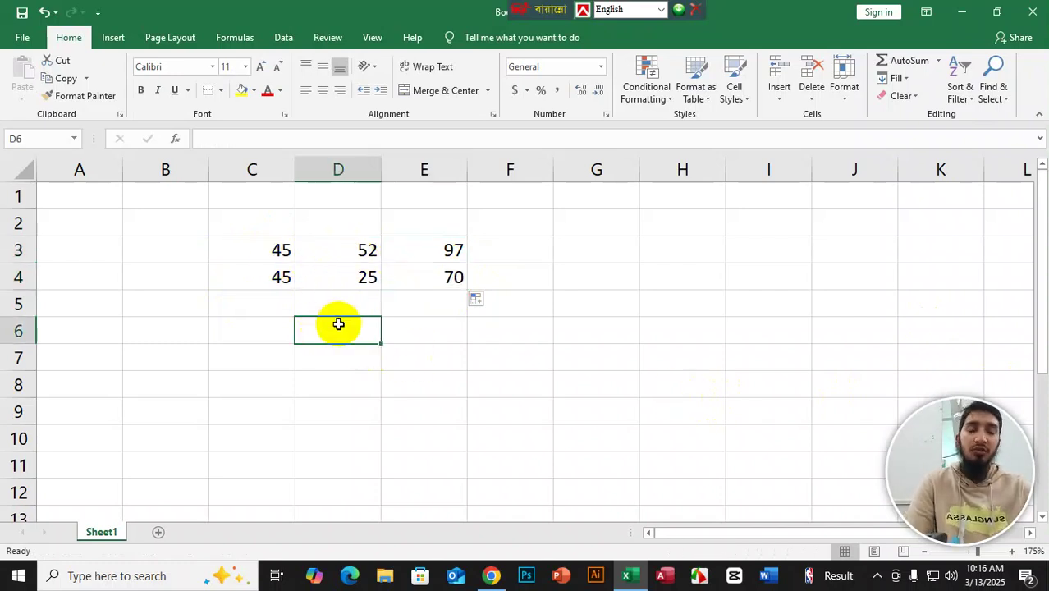
{"action": "type", "text": "="}
{"action": "left_click", "coordinate": [275, 252]}
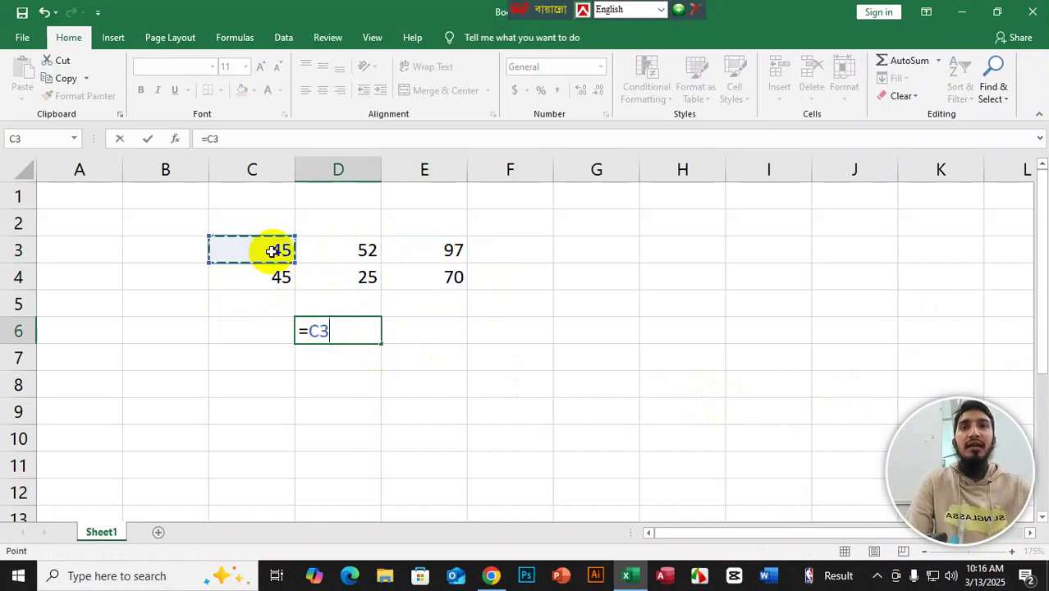
{"action": "type", "text": "-"}
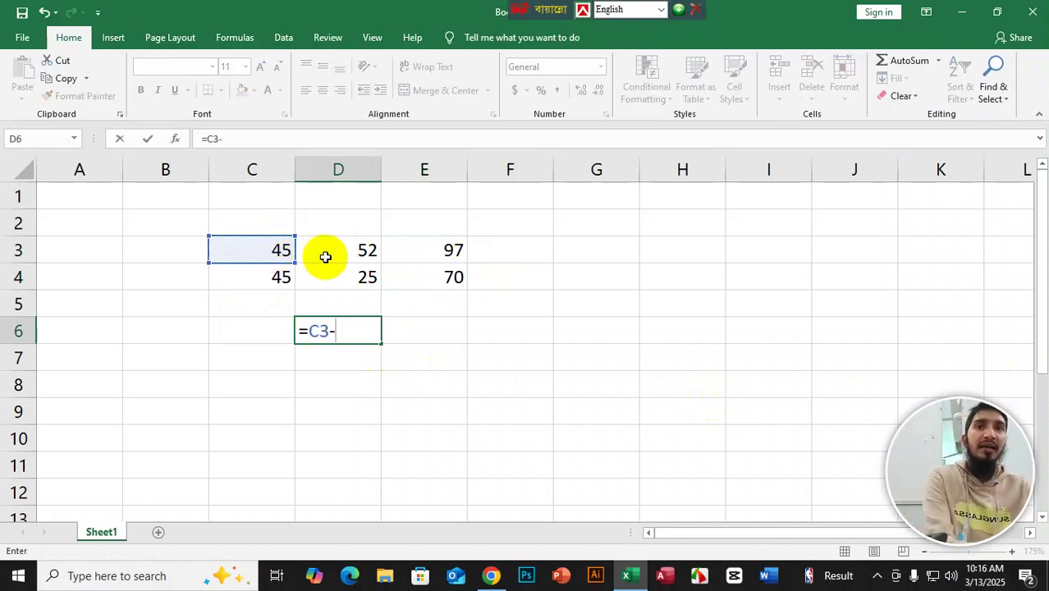
{"action": "left_click", "coordinate": [328, 256]}
{"action": "key", "text": "Return"}
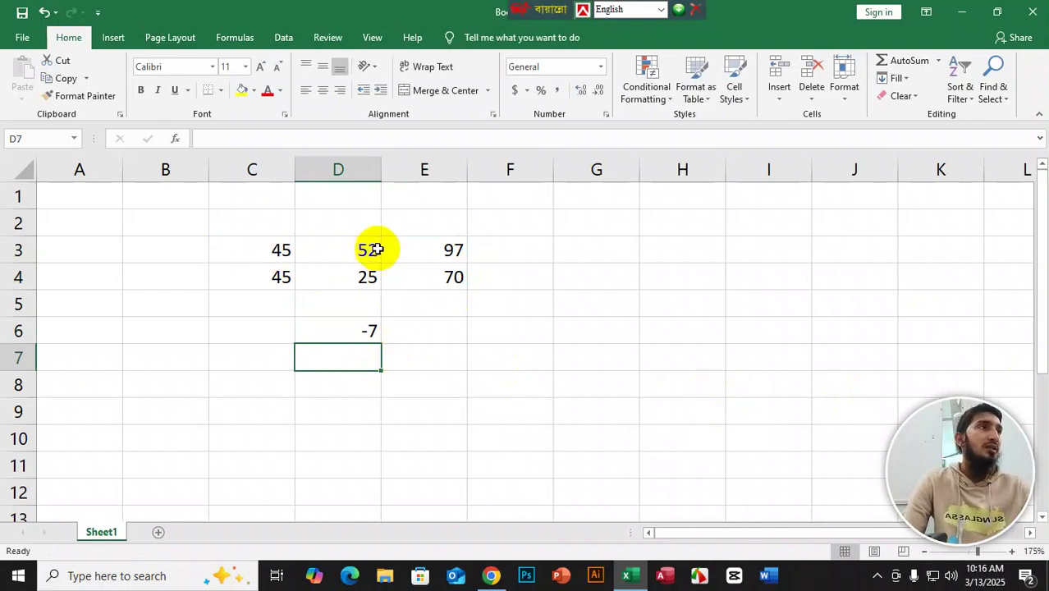
Step: Set cell C3 to 80 and check the recalculated formula cells E3, E4 and D6
{"action": "left_click", "coordinate": [267, 256]}
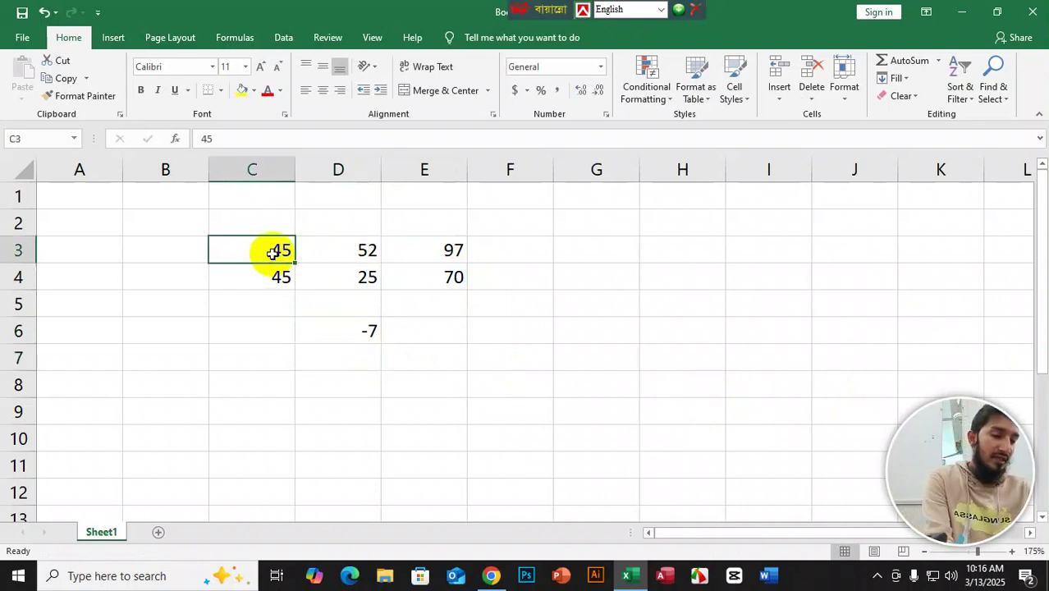
{"action": "type", "text": "80"}
{"action": "left_click", "coordinate": [536, 341]}
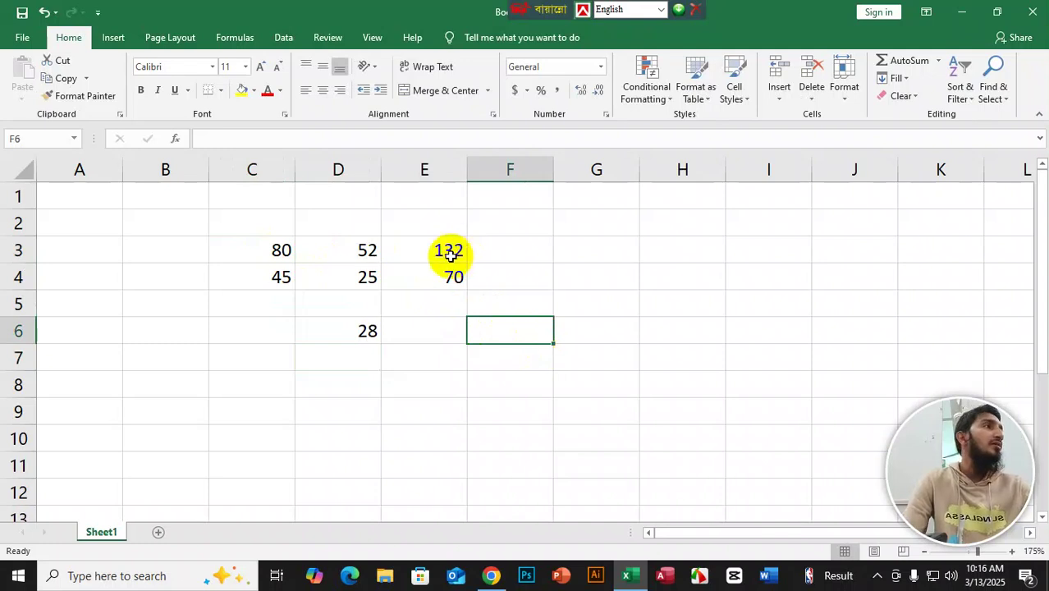
{"action": "left_click", "coordinate": [281, 251]}
{"action": "left_click", "coordinate": [346, 251]}
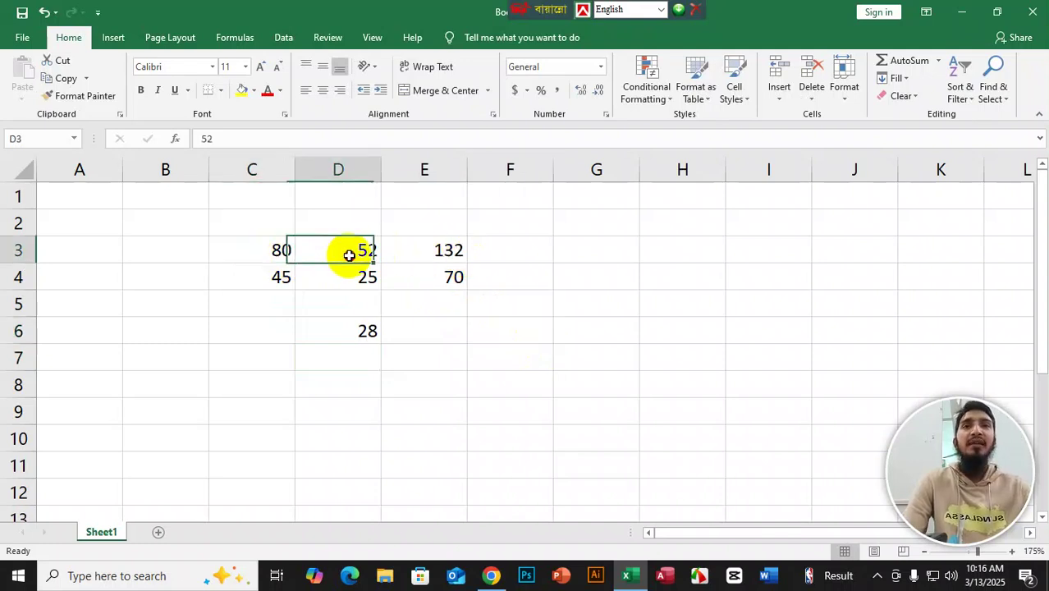
{"action": "left_click", "coordinate": [435, 253]}
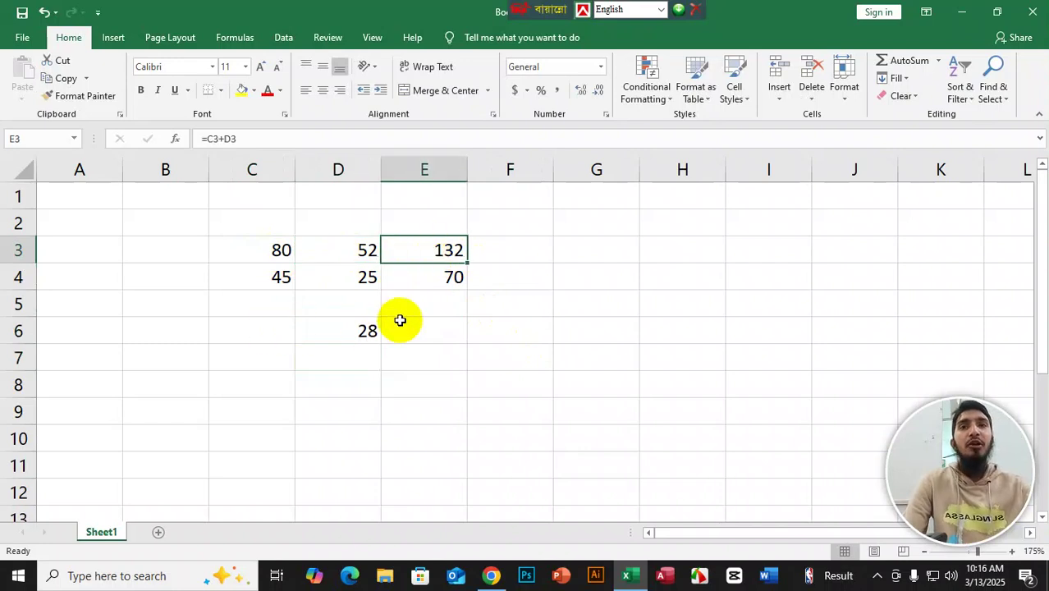
{"action": "left_click", "coordinate": [448, 278]}
{"action": "left_click", "coordinate": [356, 332]}
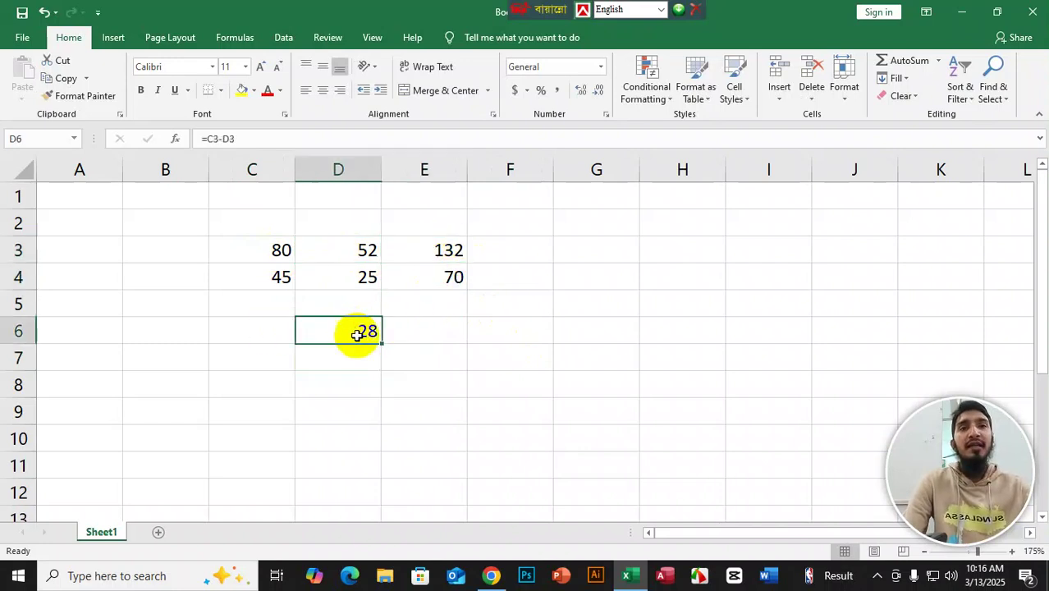
Step: Multiply E4 by D6 in cell E7 with the formula =E4*D6
{"action": "left_click", "coordinate": [409, 355]}
{"action": "type", "text": "="}
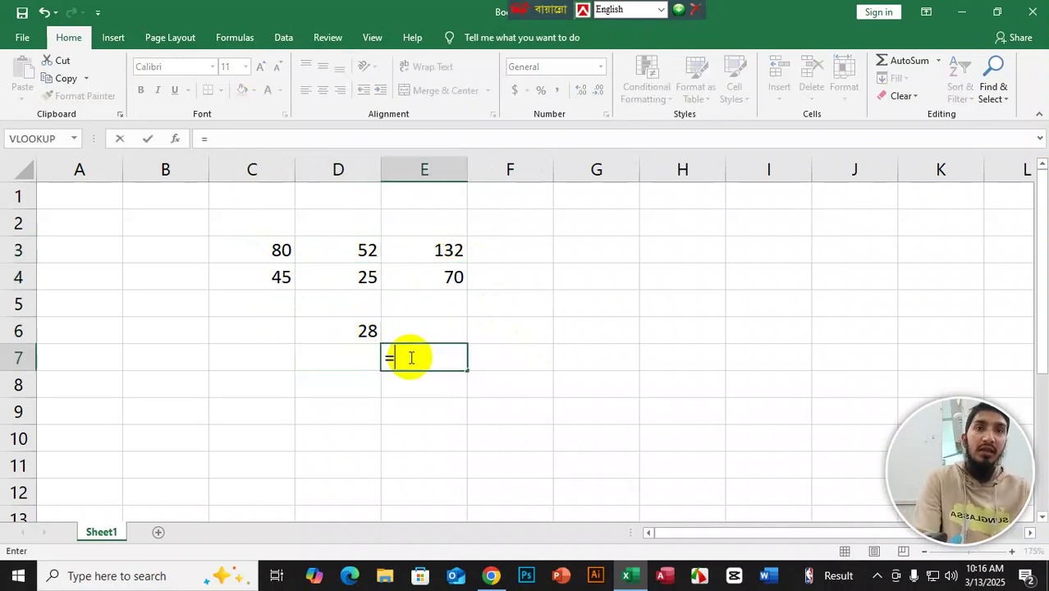
{"action": "left_click", "coordinate": [454, 276]}
{"action": "type", "text": "*"}
{"action": "left_click", "coordinate": [363, 325]}
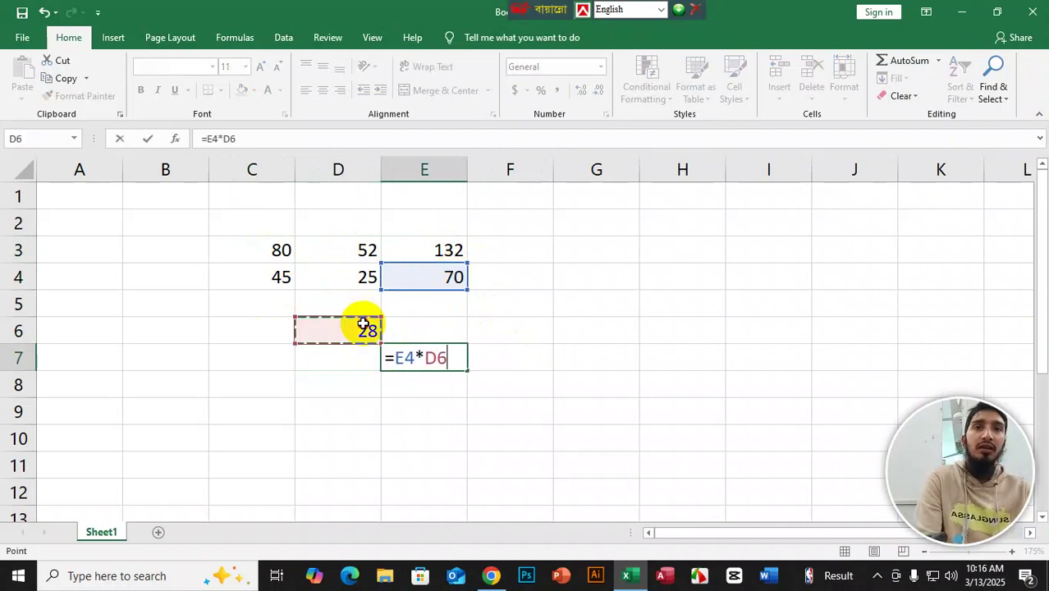
{"action": "key", "text": "Return"}
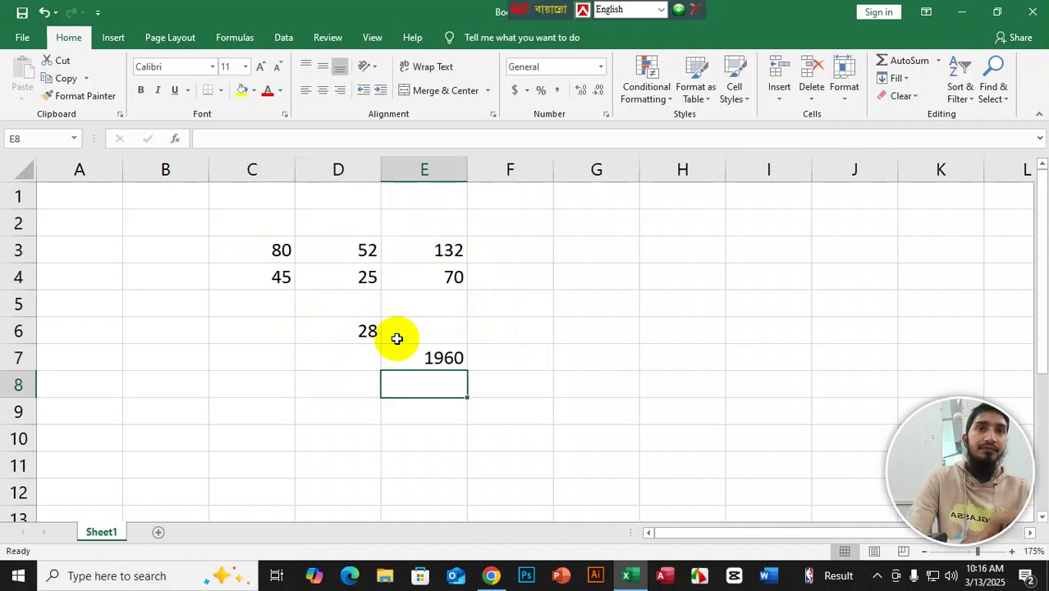
{"action": "left_click", "coordinate": [440, 359]}
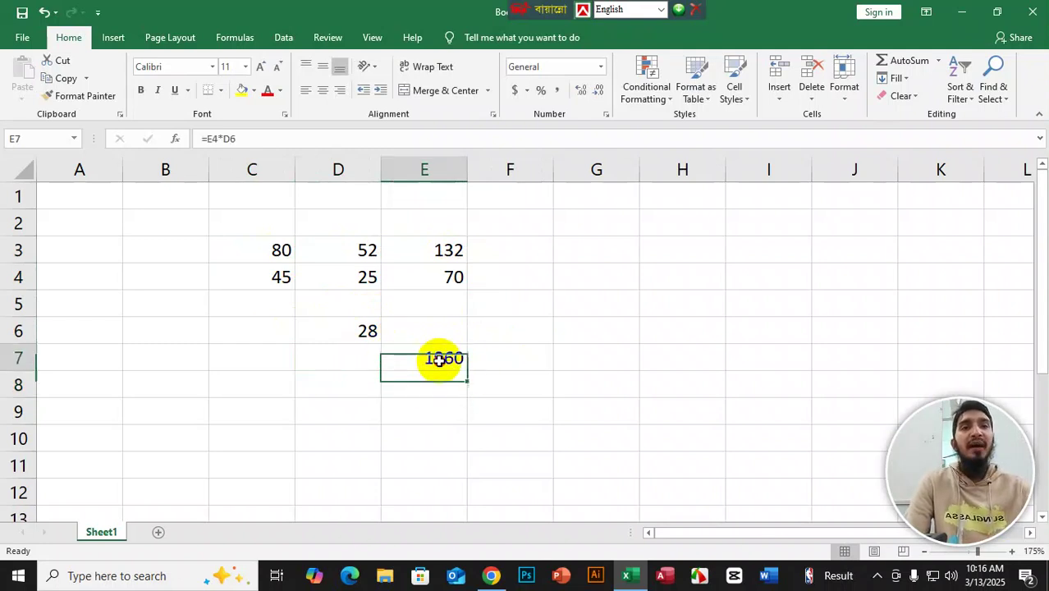
Step: Divide E7 by D6 in cell E8 with the formula =E7/D6
{"action": "left_click", "coordinate": [429, 391]}
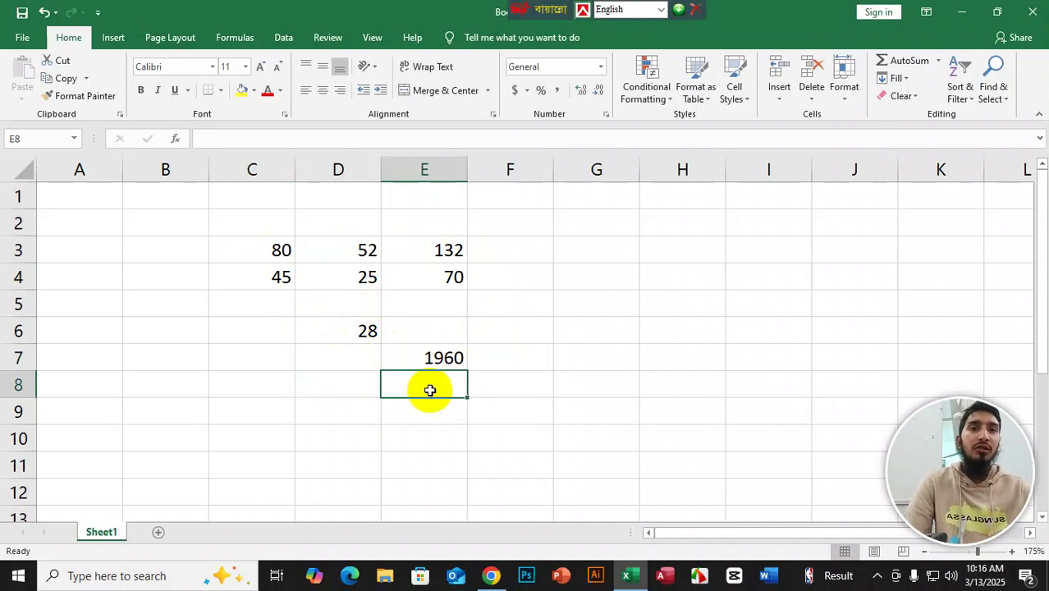
{"action": "type", "text": "="}
{"action": "left_click", "coordinate": [444, 359]}
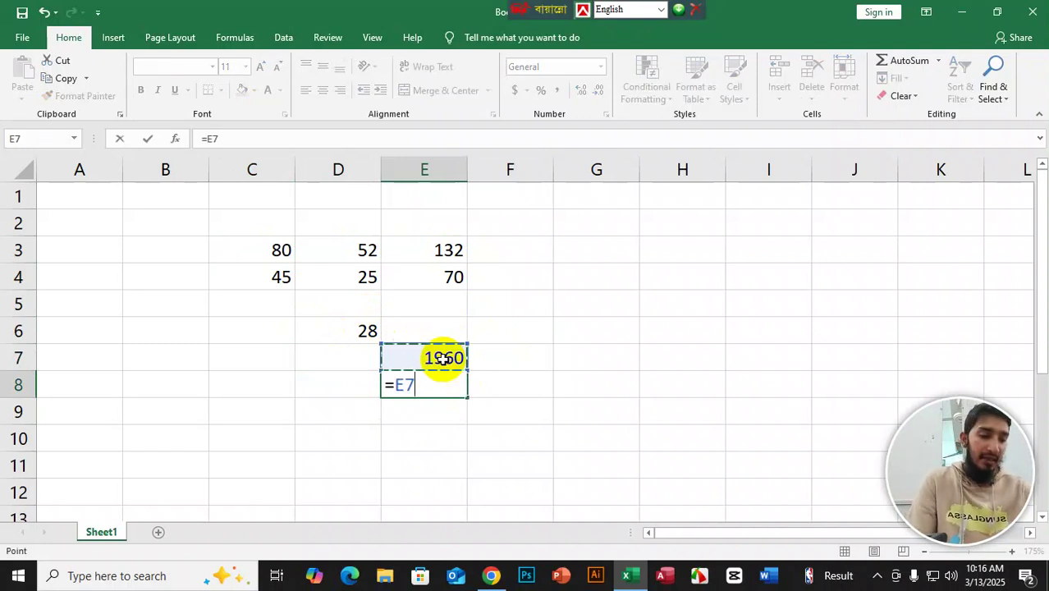
{"action": "type", "text": "/"}
{"action": "left_click", "coordinate": [368, 330]}
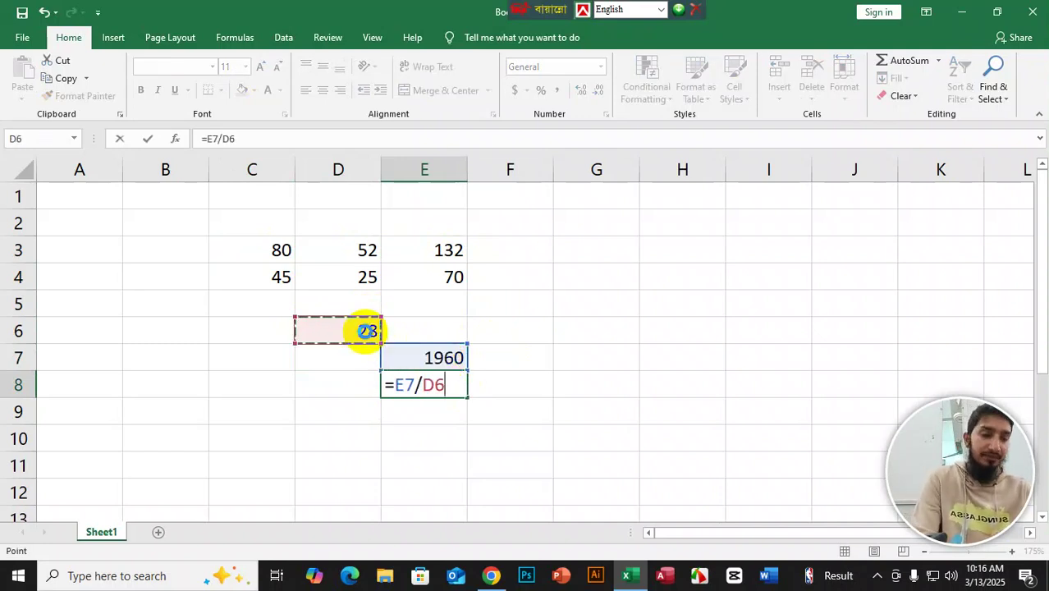
{"action": "key", "text": "Return"}
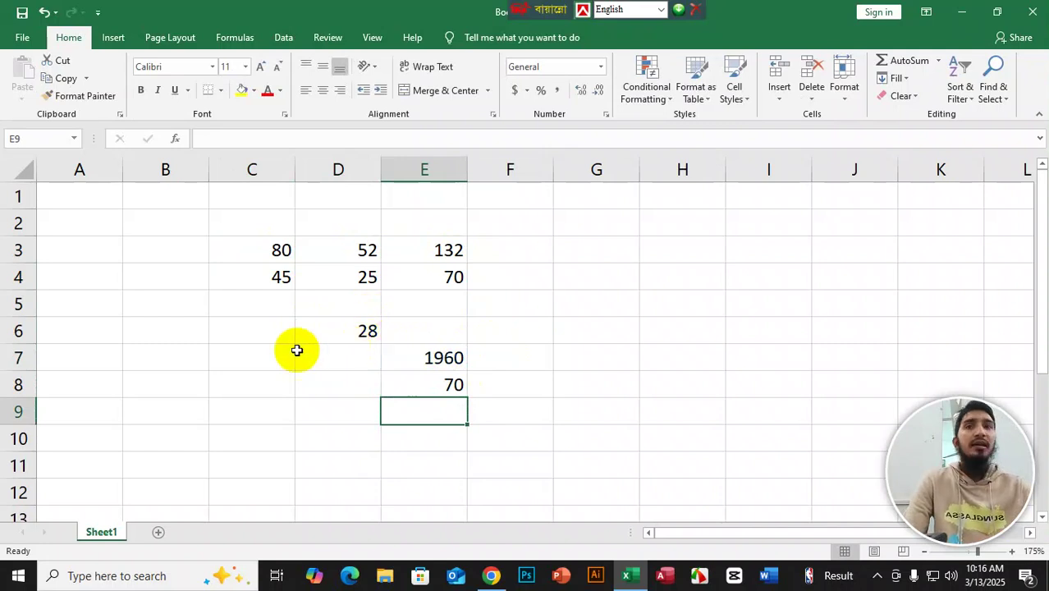
Step: Enter 500 in cell C7 and calculate 3% of it in D7 with the formula =C7*3%
{"action": "left_click", "coordinate": [254, 349]}
{"action": "type", "text": "500"}
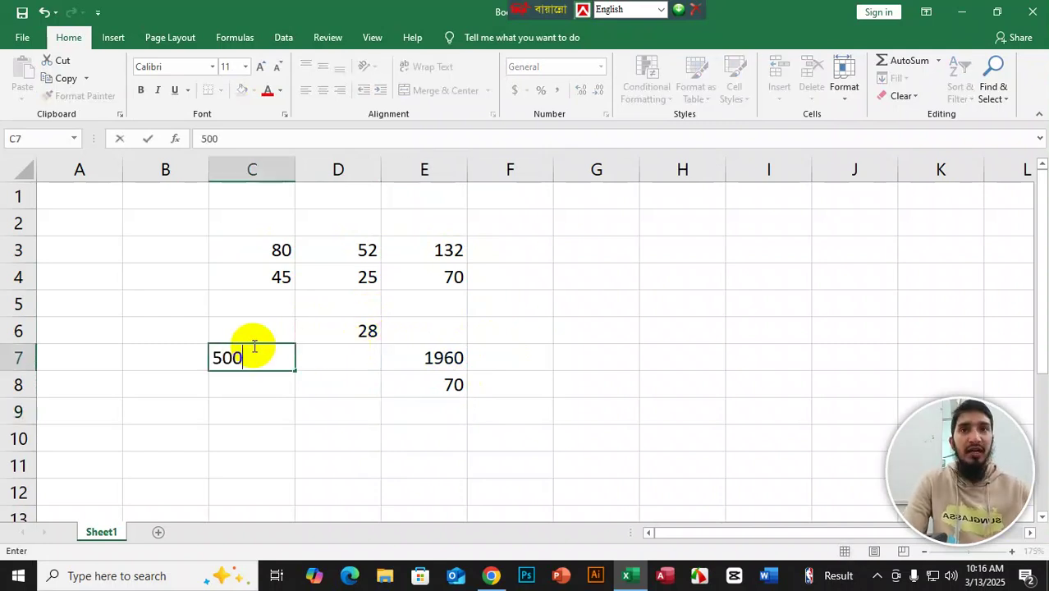
{"action": "left_click", "coordinate": [315, 368]}
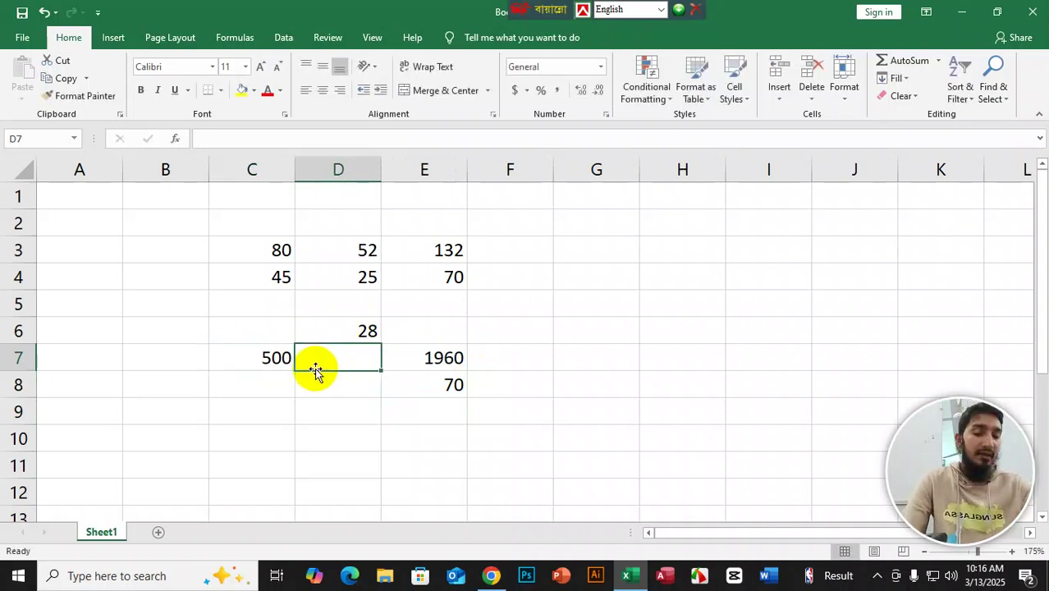
{"action": "type", "text": "="}
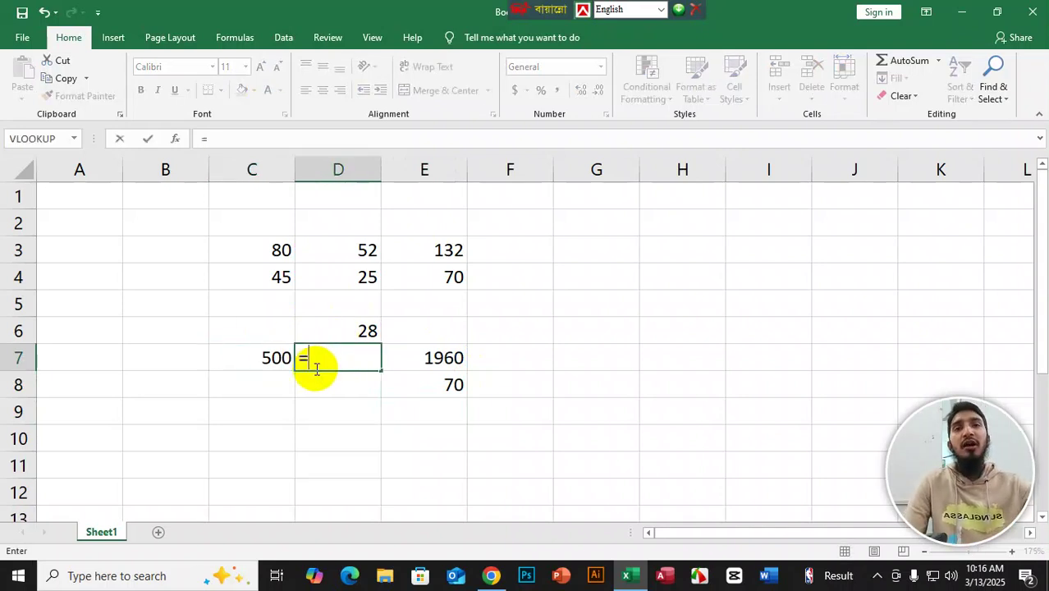
{"action": "left_click", "coordinate": [261, 358]}
{"action": "type", "text": "*3%"}
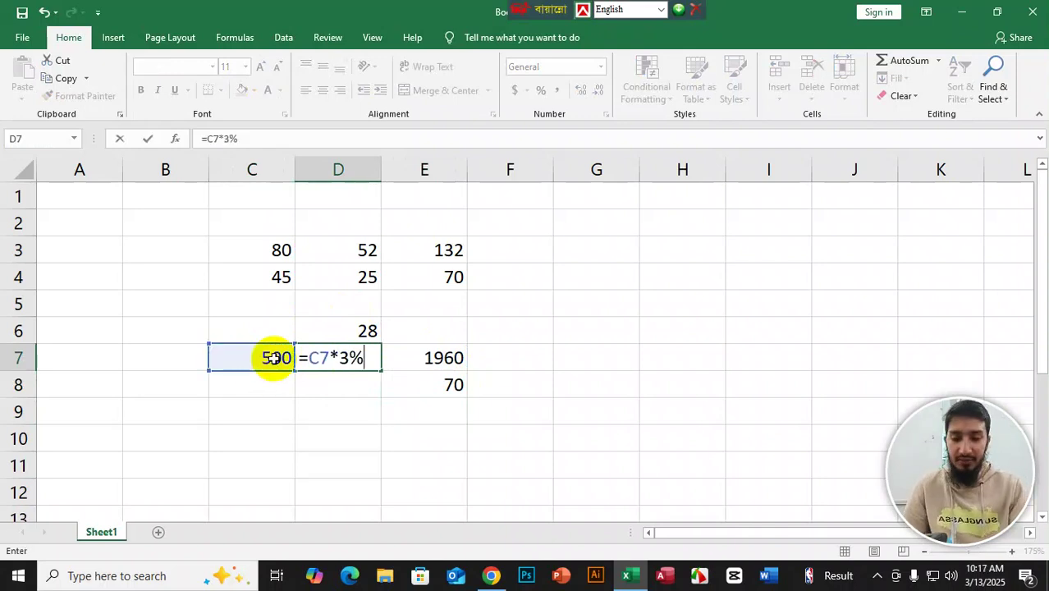
{"action": "key", "text": "Return"}
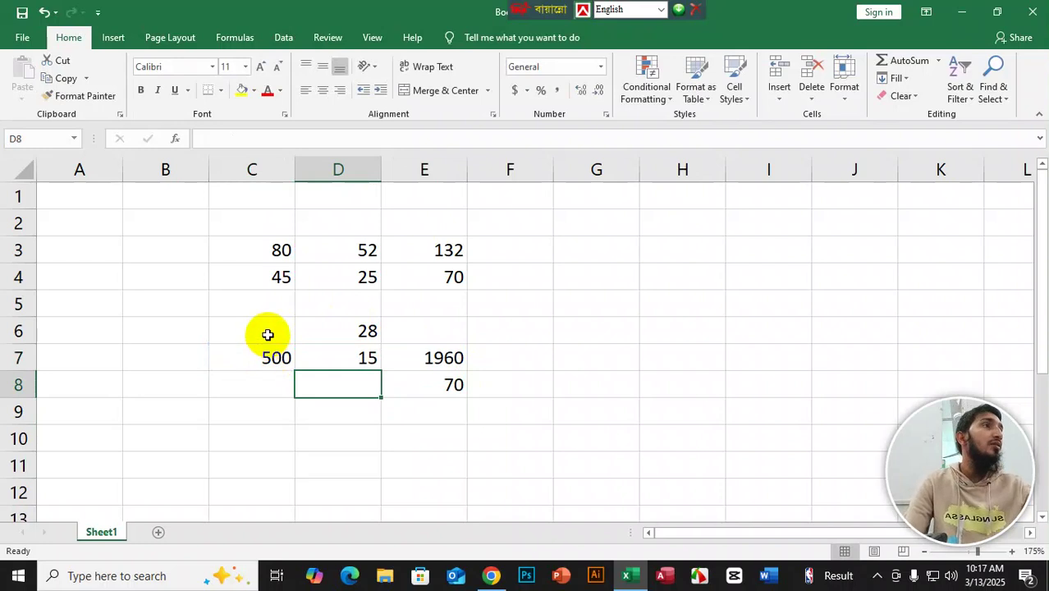
Step: Clear all sample numbers and formulas from the range C3:F8
{"action": "left_click_drag", "start_coordinate": [248, 242], "coordinate": [481, 388]}
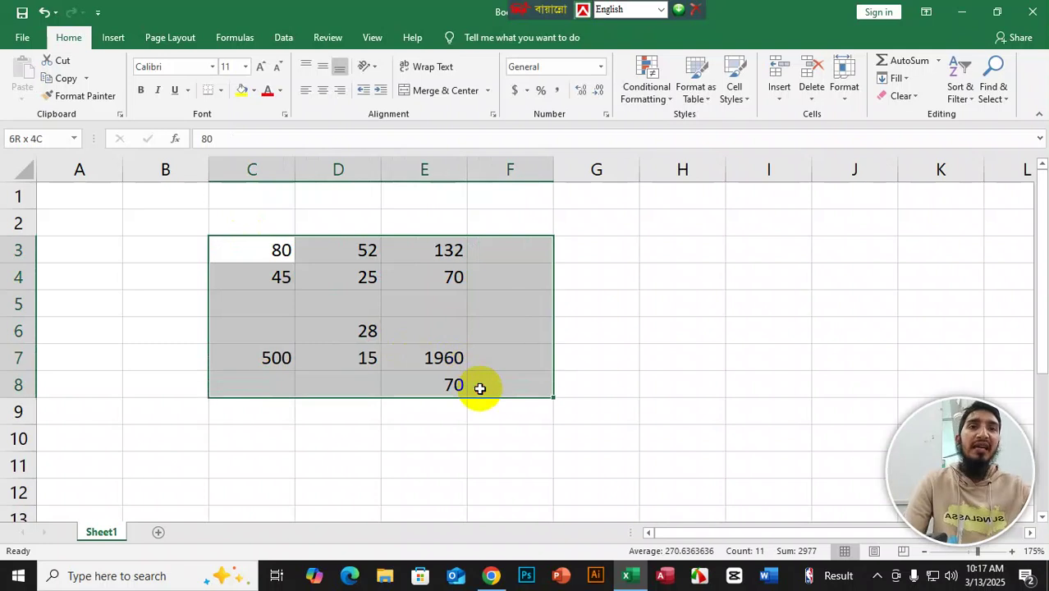
{"action": "key", "text": "Delete"}
{"action": "left_click", "coordinate": [628, 342]}
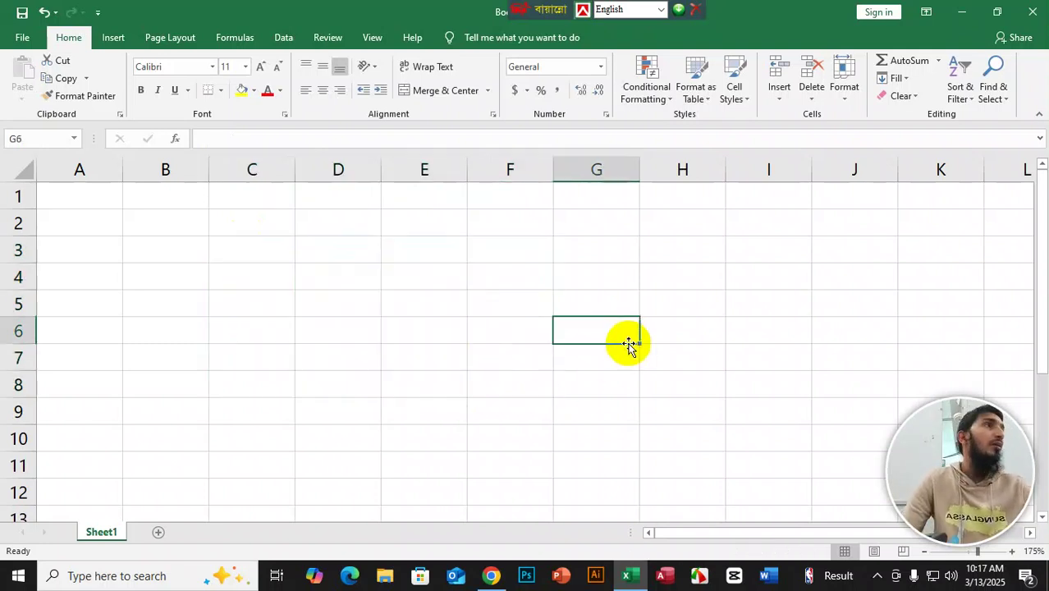
Step: Enter the sample numbers 45, 85, 45, 85 and 45 in cells C3 to G3
{"action": "left_click", "coordinate": [244, 247]}
{"action": "type", "text": "45"}
{"action": "key", "text": "Tab"}
{"action": "type", "text": "85"}
{"action": "key", "text": "Tab"}
{"action": "type", "text": "45"}
{"action": "key", "text": "Tab"}
{"action": "type", "text": "85"}
{"action": "key", "text": "Tab"}
{"action": "type", "text": "4"}
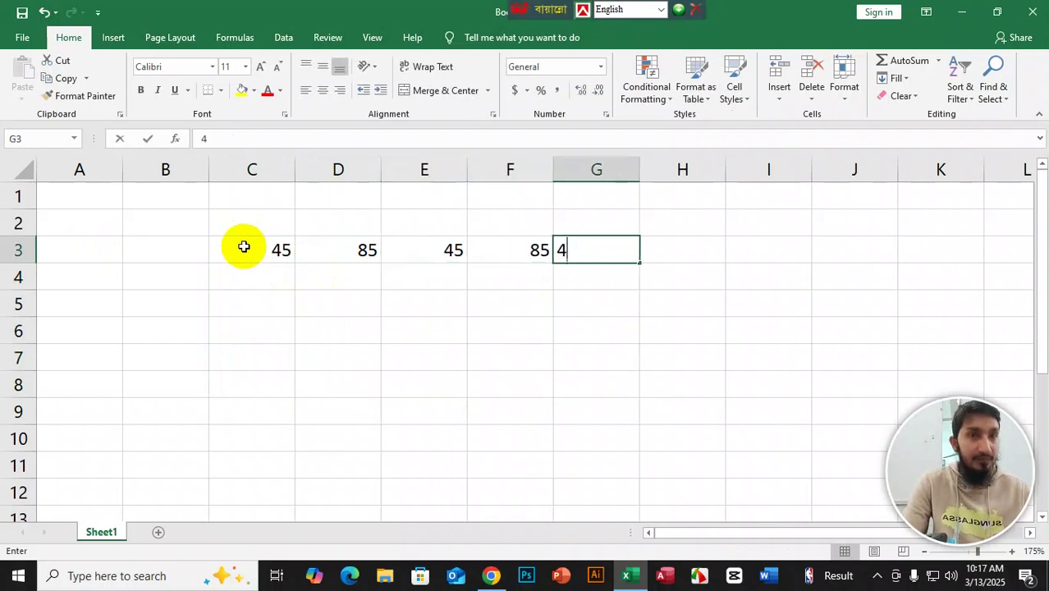
{"action": "type", "text": "5"}
{"action": "key", "text": "Tab"}
Step: Fill cells C4 to G4 with the sample numbers 58, 74, 85, 45 and 58
{"action": "key", "text": "Down"}
{"action": "key", "text": "Left"}
{"action": "type", "text": "58"}
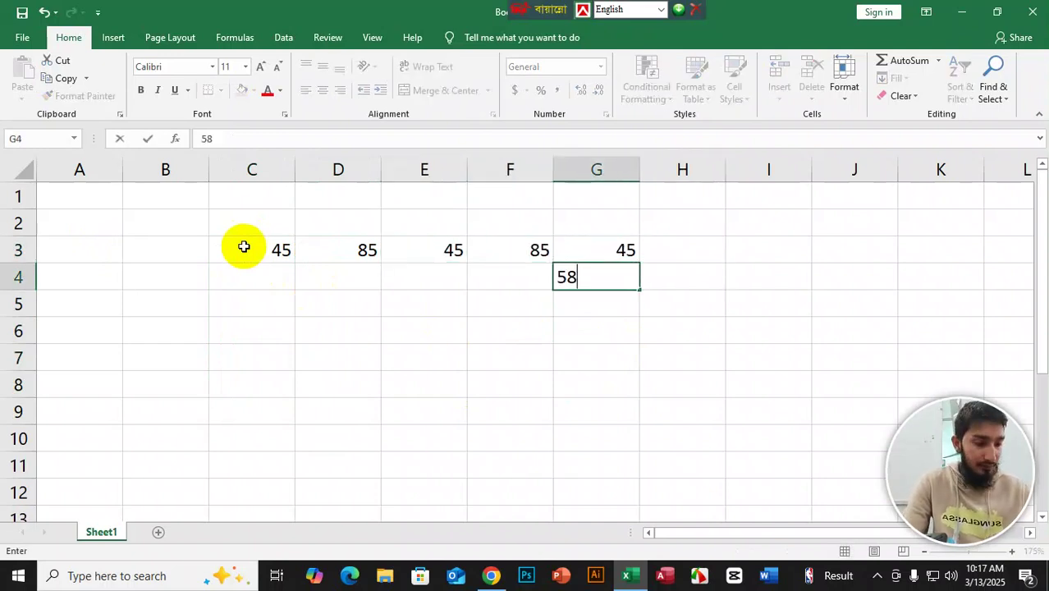
{"action": "key", "text": "Left"}
{"action": "type", "text": "45"}
{"action": "key", "text": "Left"}
{"action": "type", "text": "85"}
{"action": "key", "text": "Left"}
{"action": "type", "text": "74"}
{"action": "key", "text": "Left"}
{"action": "type", "text": "58"}
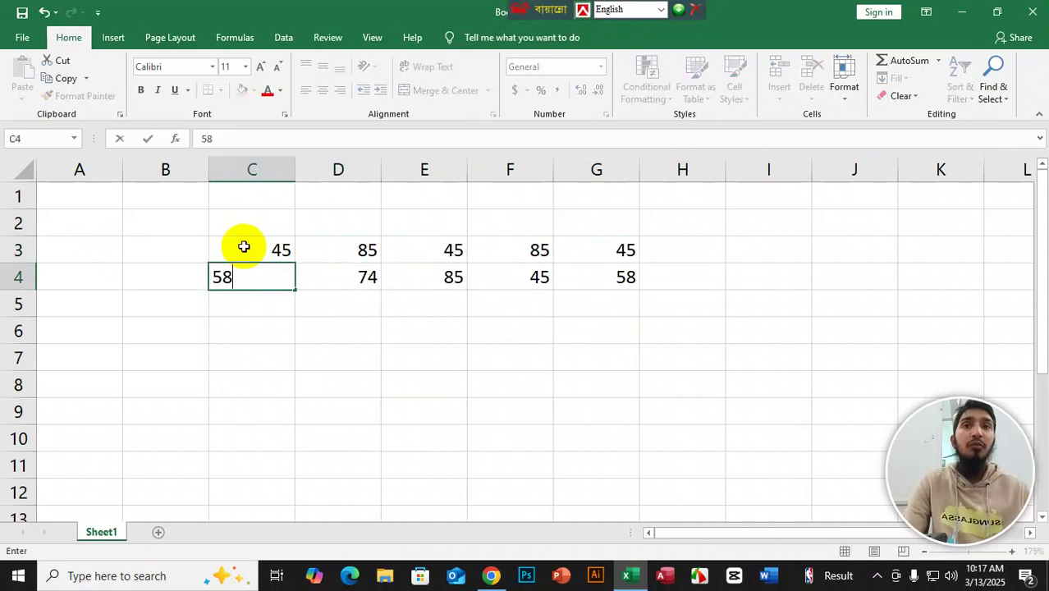
Step: Begin a formula with the SUM function in cell H3
{"action": "left_click", "coordinate": [671, 249]}
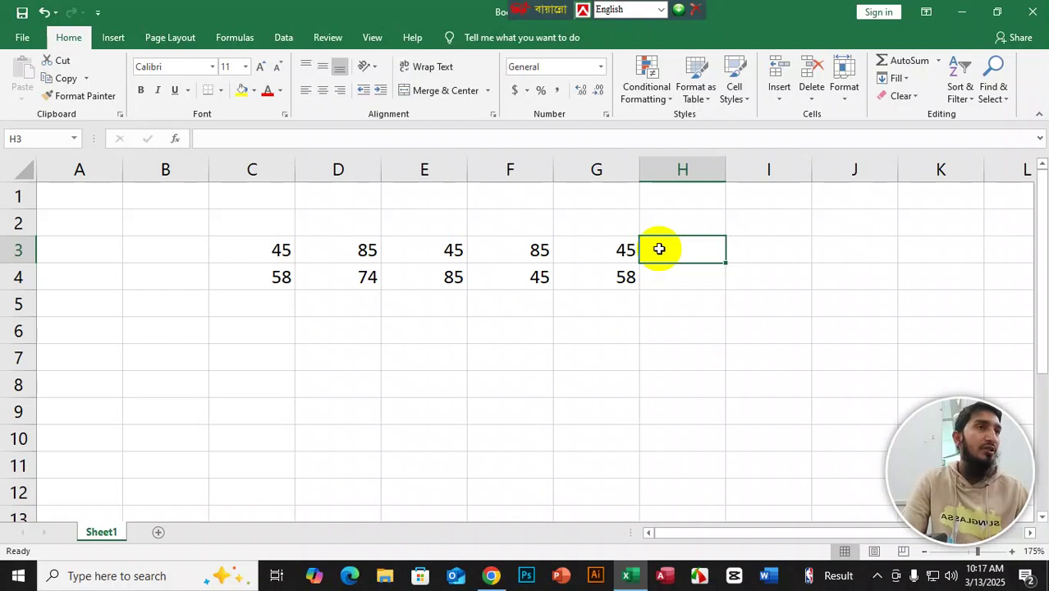
{"action": "type", "text": "="}
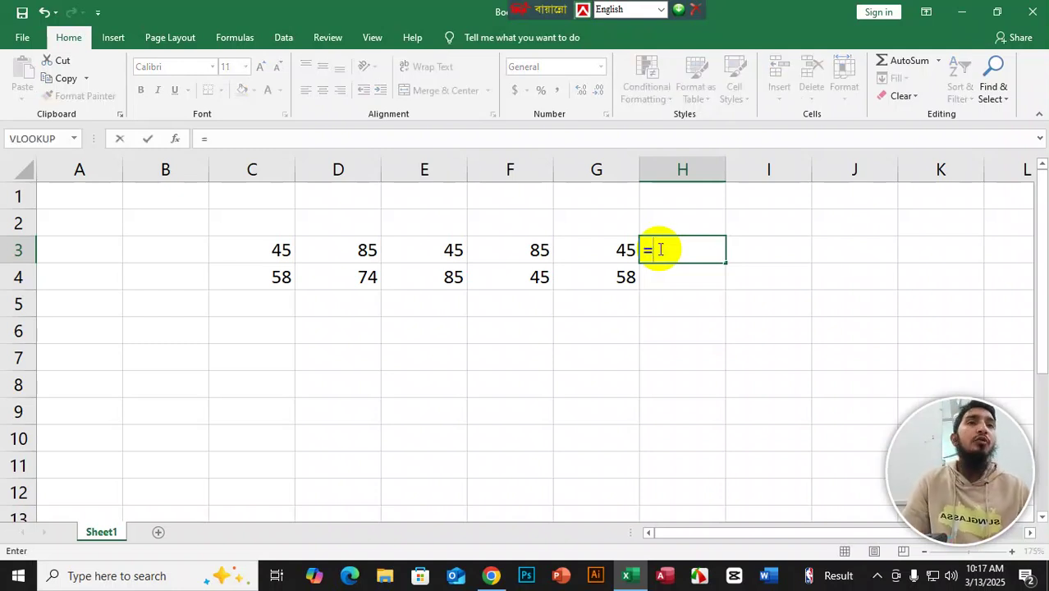
{"action": "type", "text": "sum"}
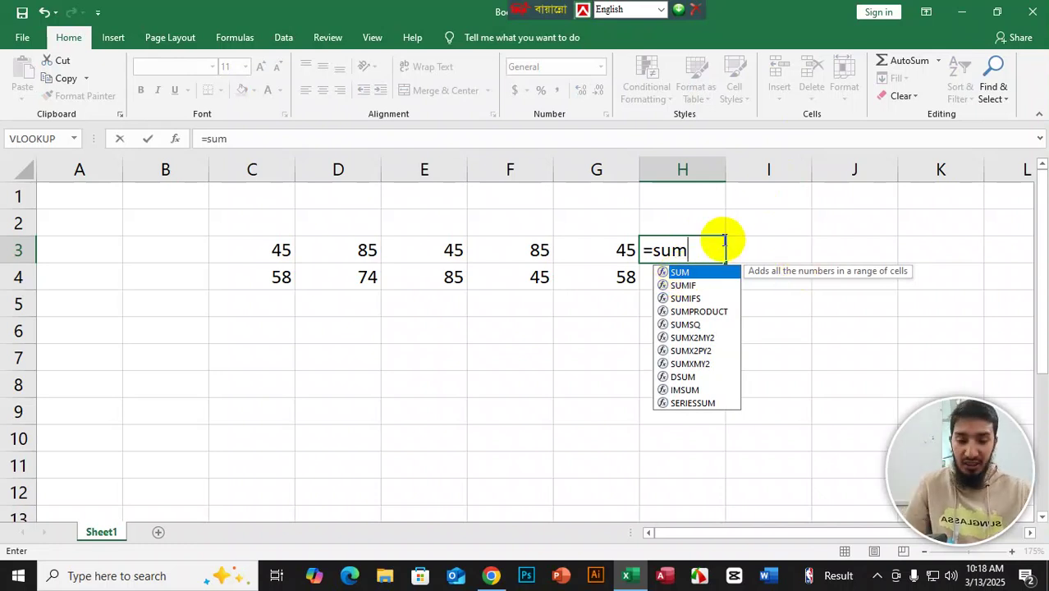
{"action": "type", "text": "("}
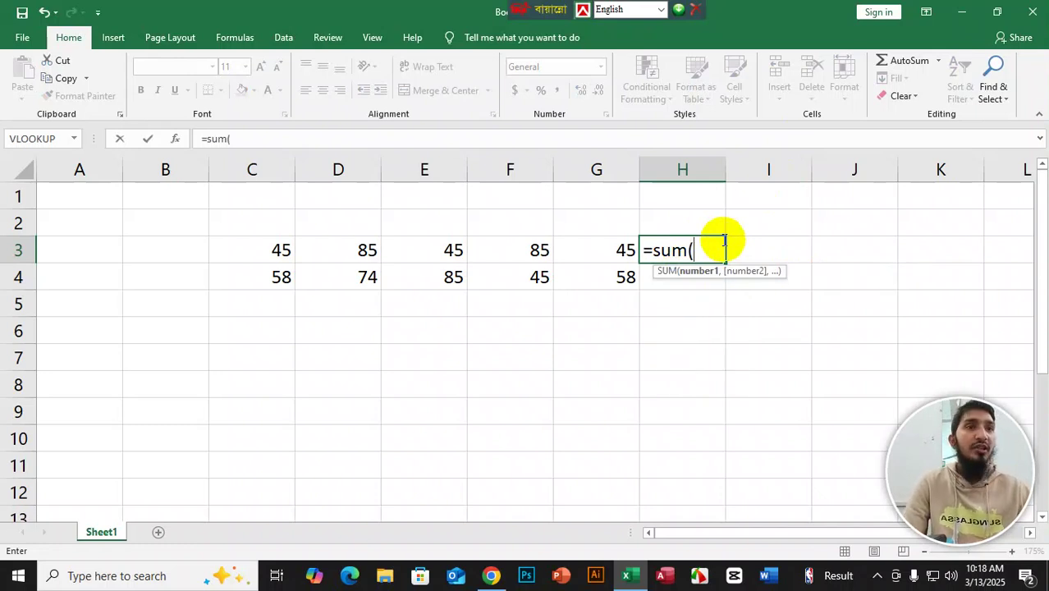
{"action": "key", "text": "BackSpace"}
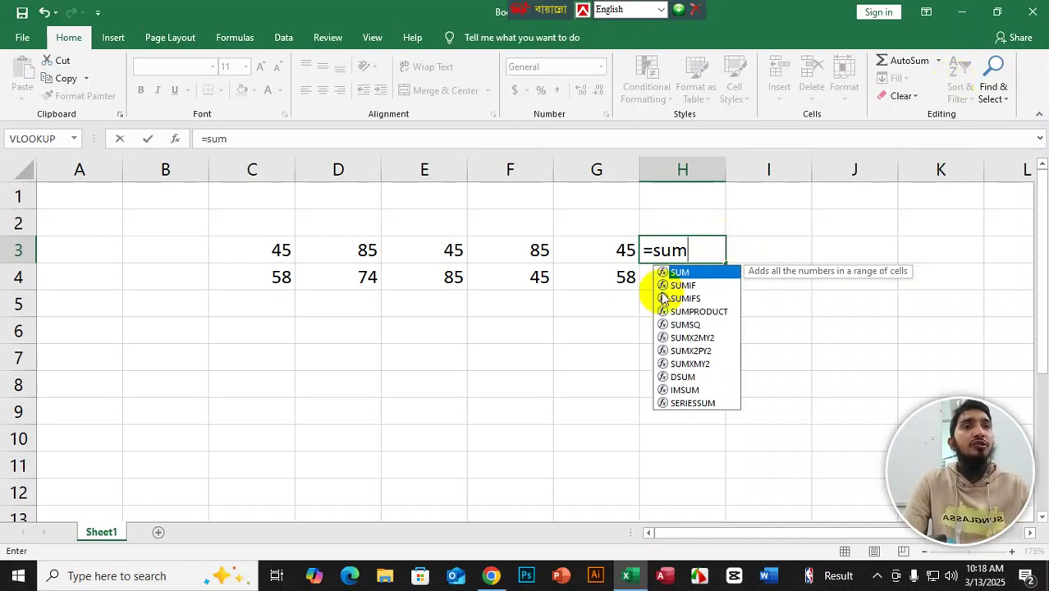
{"action": "double_click", "coordinate": [686, 274]}
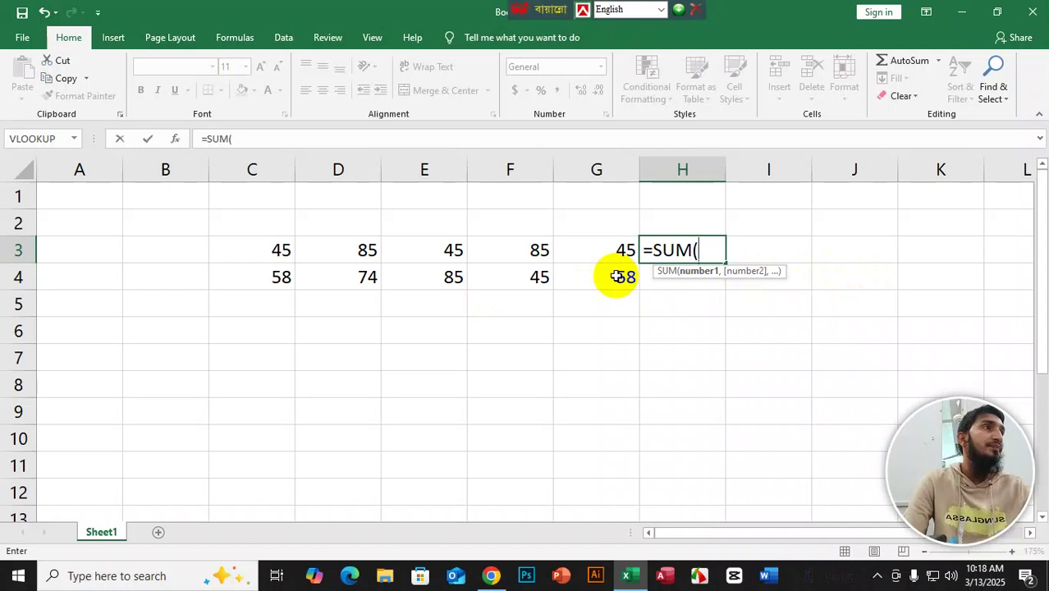
{"action": "left_click", "coordinate": [275, 253]}
{"action": "type", "text": "+"}
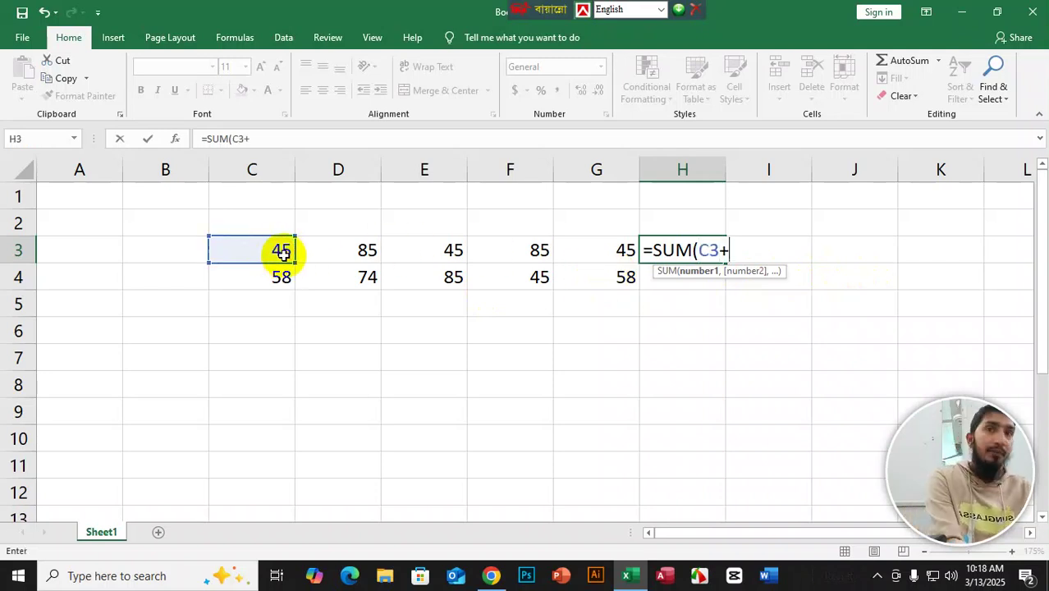
{"action": "left_click", "coordinate": [324, 250]}
{"action": "type", "text": "+"}
{"action": "left_click", "coordinate": [418, 252]}
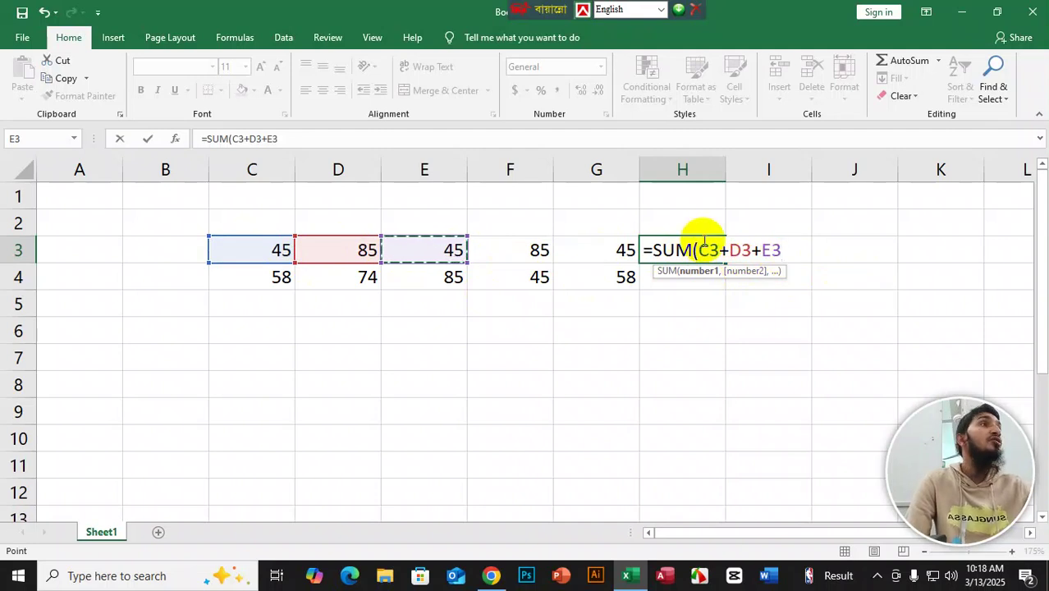
{"action": "key", "text": "BackSpace"}
{"action": "key", "text": "BackSpace"}
{"action": "key", "text": "BackSpace"}
{"action": "key", "text": "BackSpace"}
{"action": "key", "text": "BackSpace"}
{"action": "key", "text": "BackSpace"}
{"action": "key", "text": "BackSpace"}
{"action": "key", "text": "BackSpace"}
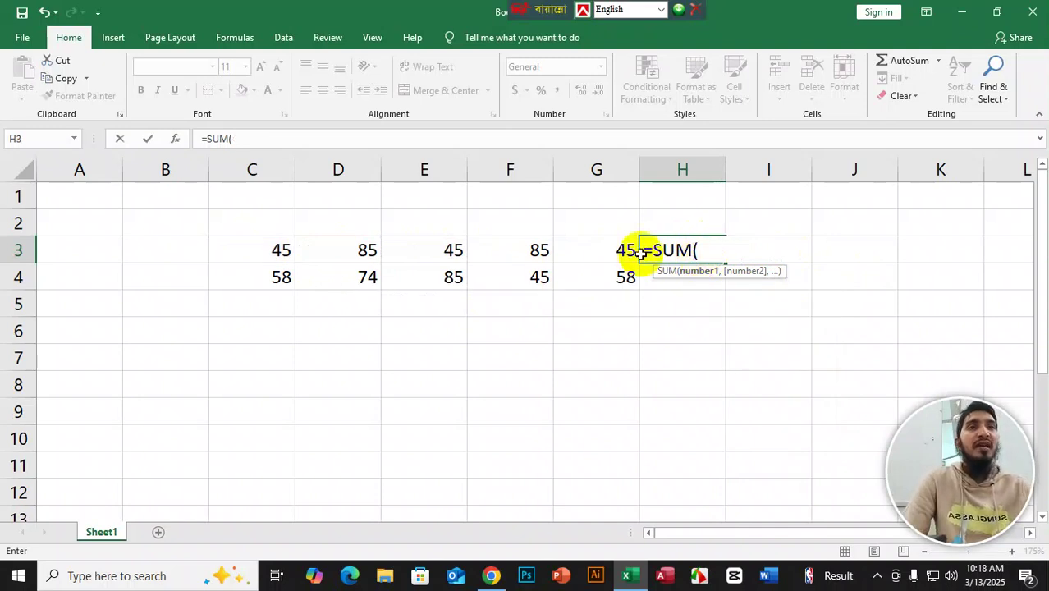
Step: Complete the formula in H3 as =SUM(C3:G3) and fill it down to H4
{"action": "left_click_drag", "start_coordinate": [260, 254], "coordinate": [591, 250]}
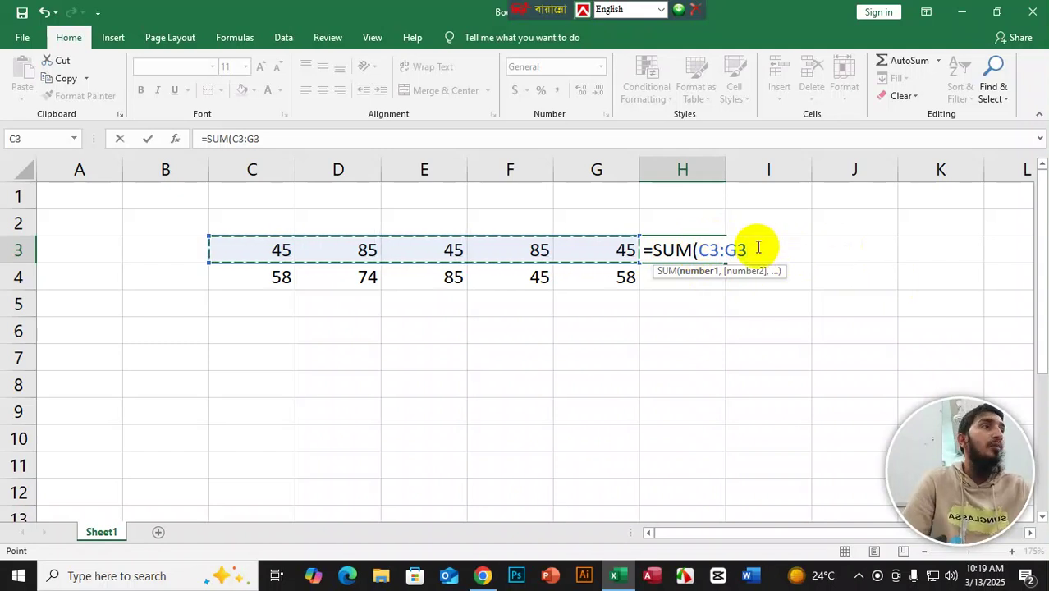
{"action": "type", "text": ")"}
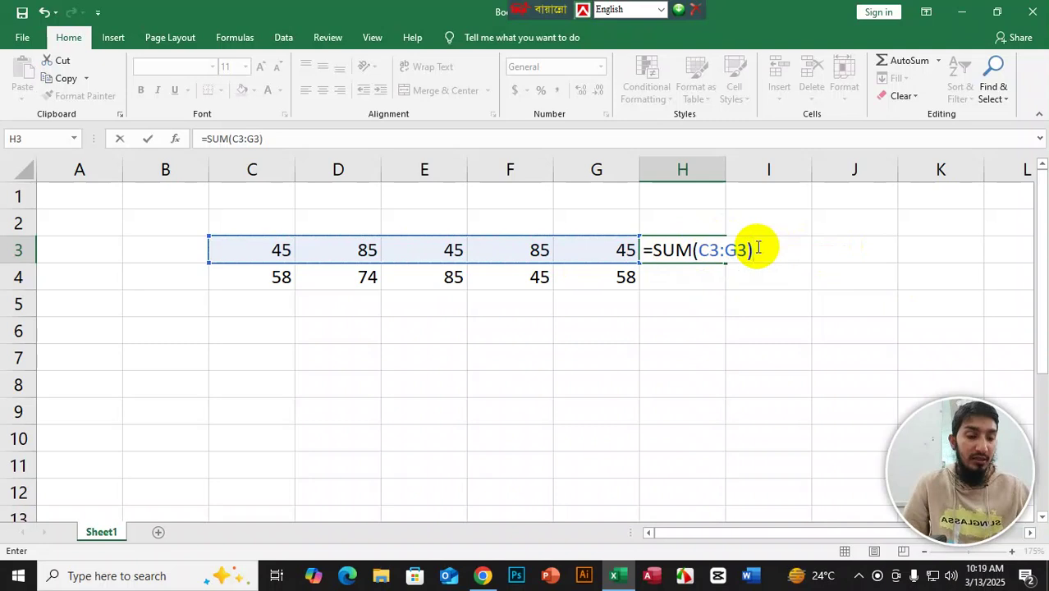
{"action": "key", "text": "Return"}
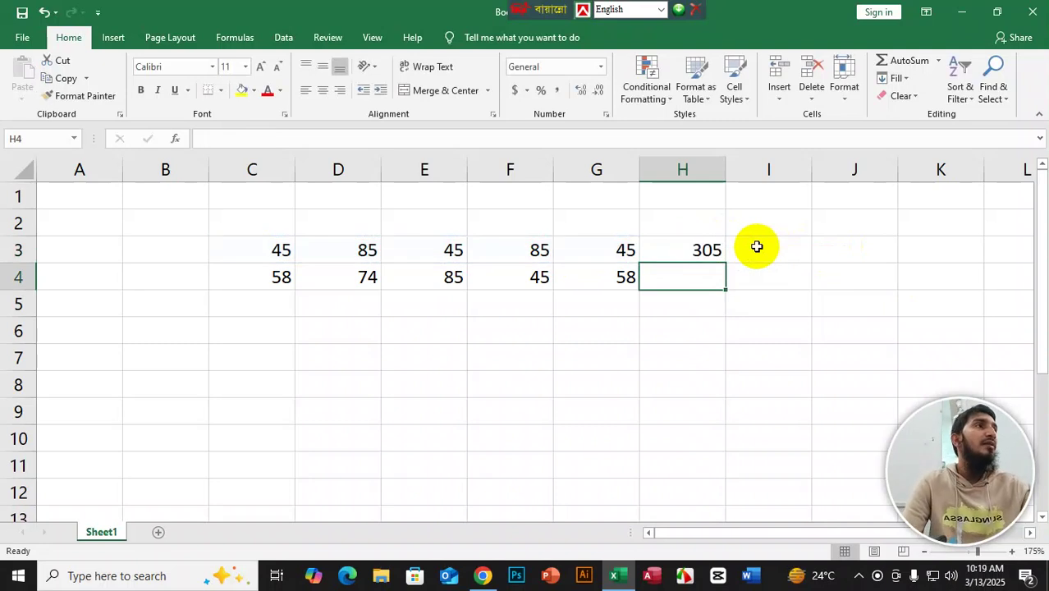
{"action": "left_click", "coordinate": [672, 248]}
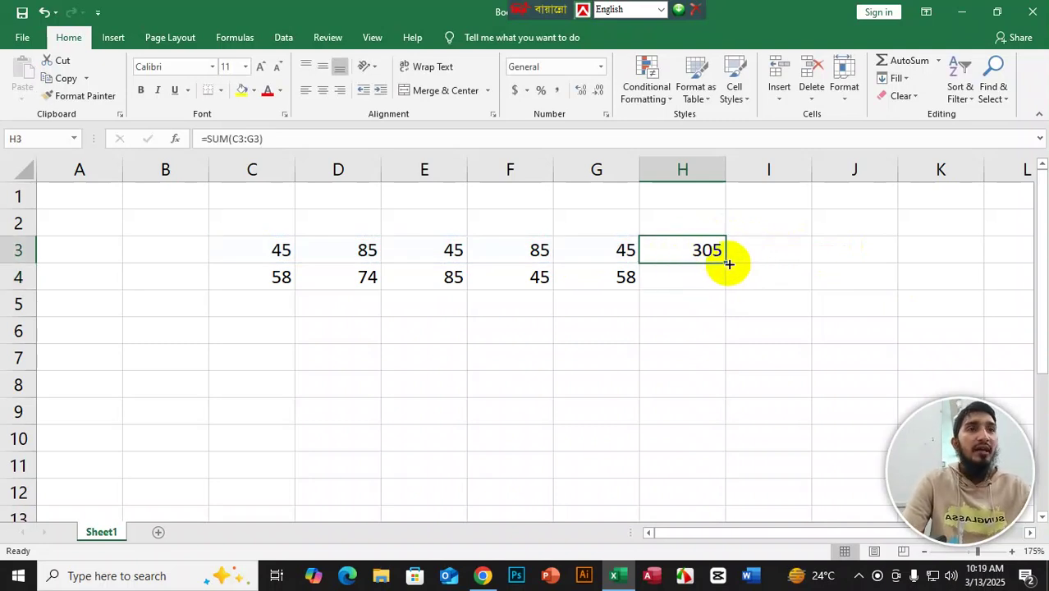
{"action": "left_click_drag", "start_coordinate": [727, 263], "coordinate": [725, 285]}
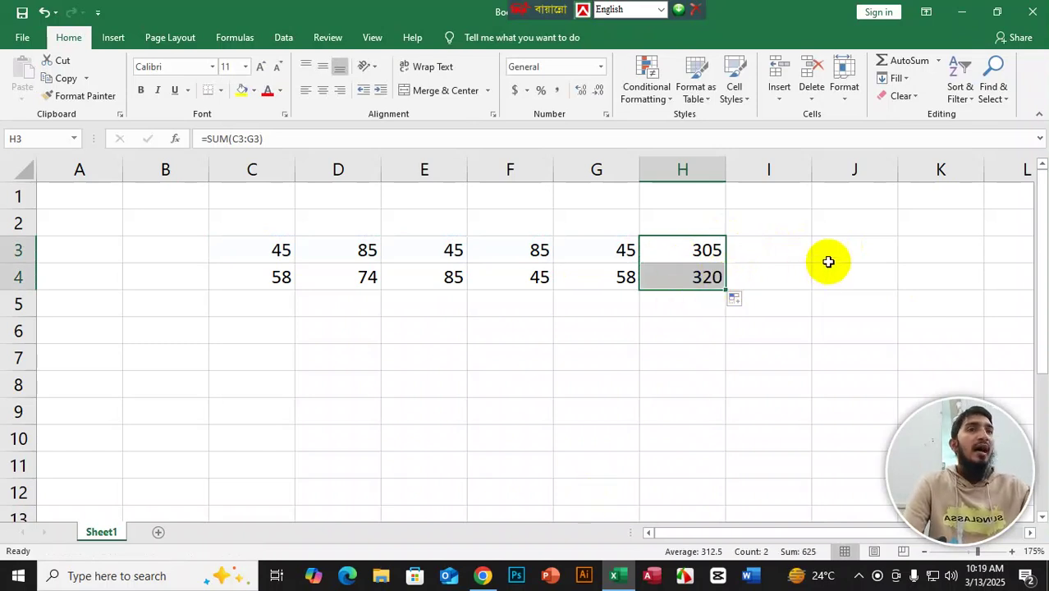
Step: Total the range C3:H3 in cell I3 with the SUM function and fill the formula down to I4
{"action": "left_click", "coordinate": [762, 245]}
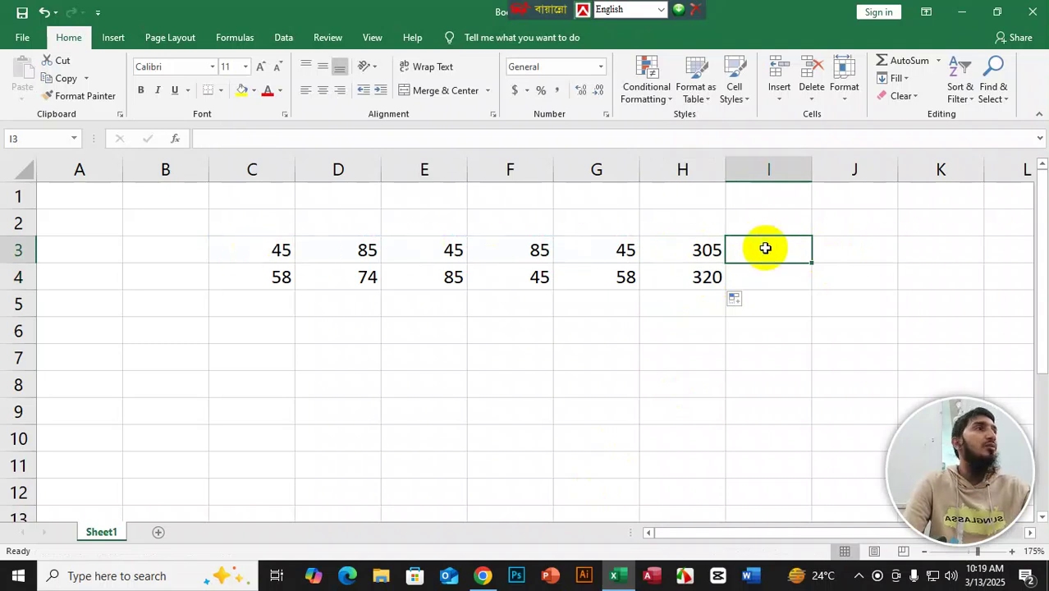
{"action": "type", "text": "=sum"}
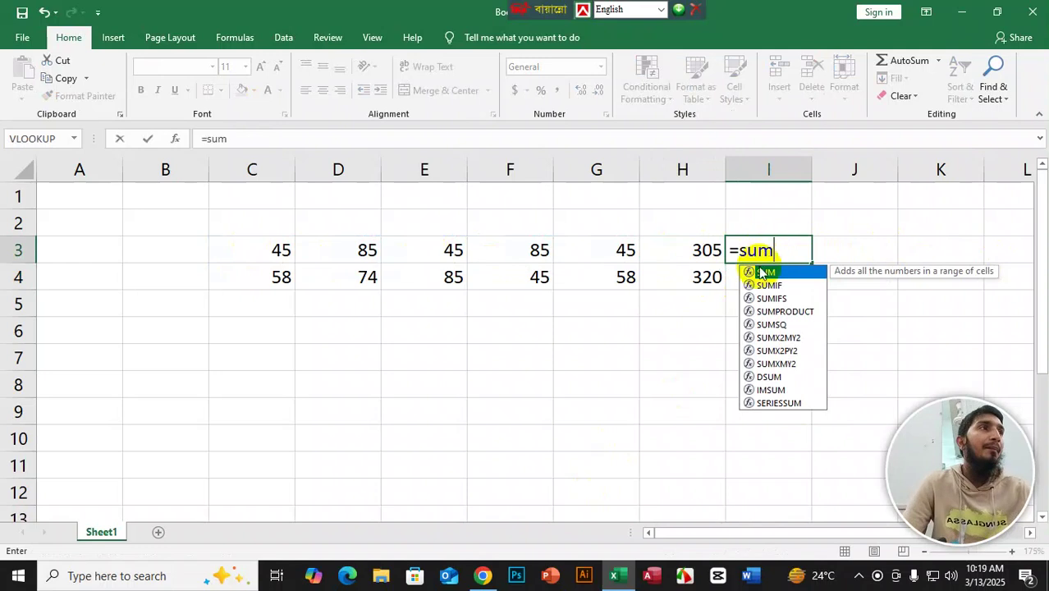
{"action": "double_click", "coordinate": [767, 273]}
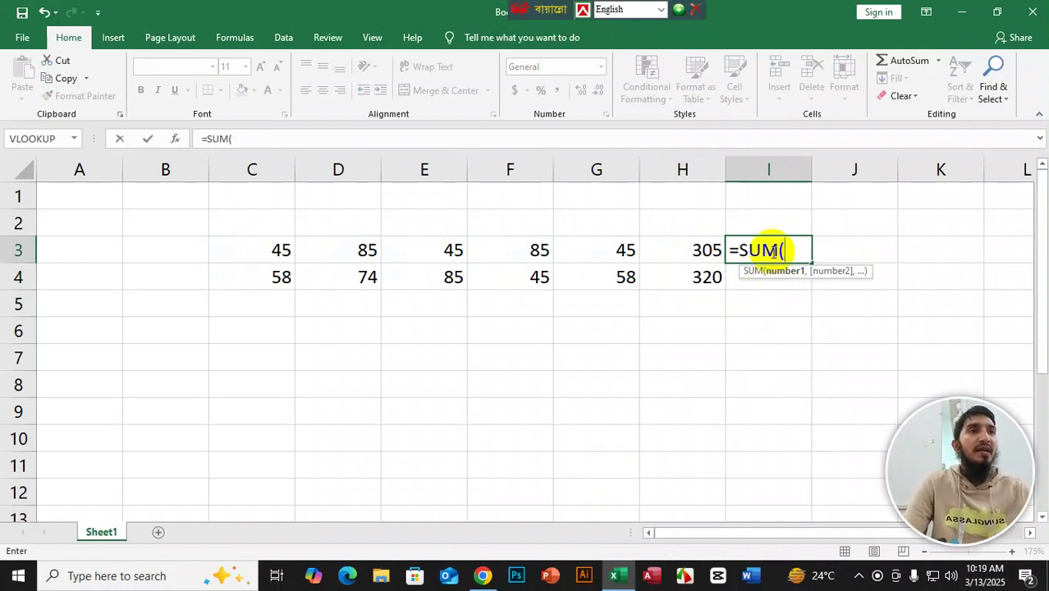
{"action": "left_click_drag", "start_coordinate": [271, 253], "coordinate": [667, 251]}
{"action": "type", "text": ")"}
{"action": "key", "text": "Return"}
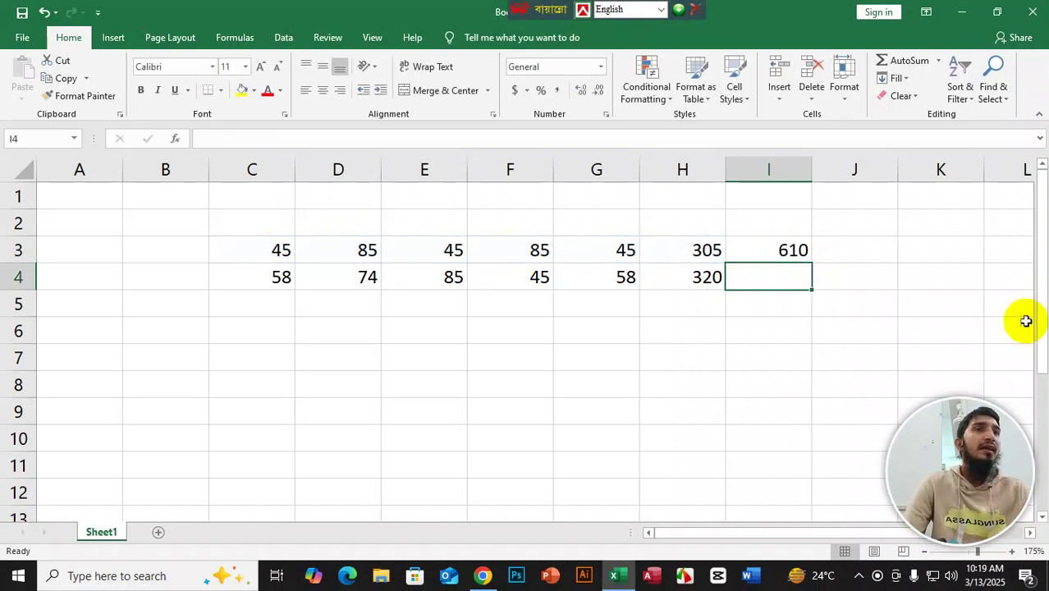
{"action": "left_click", "coordinate": [795, 246]}
{"action": "left_click_drag", "start_coordinate": [811, 261], "coordinate": [808, 289]}
Step: Sum column C in cell C5 with =SUM(C3:C4) and fill the formula across to I5
{"action": "left_click", "coordinate": [267, 301]}
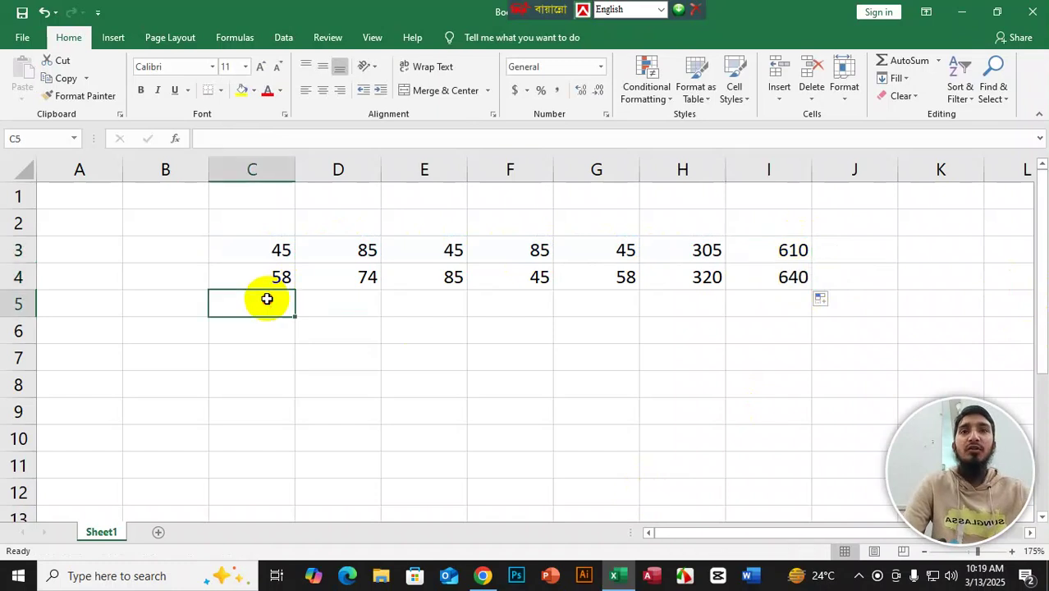
{"action": "type", "text": "=sum"}
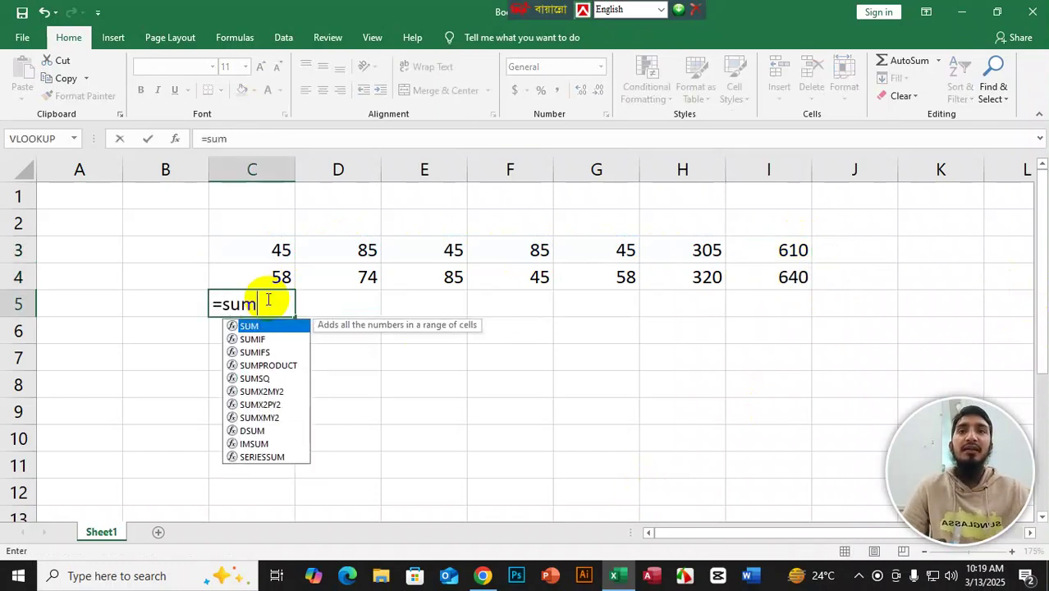
{"action": "double_click", "coordinate": [249, 326]}
{"action": "left_click_drag", "start_coordinate": [258, 257], "coordinate": [287, 280]}
{"action": "type", "text": ")"}
{"action": "key", "text": "Return"}
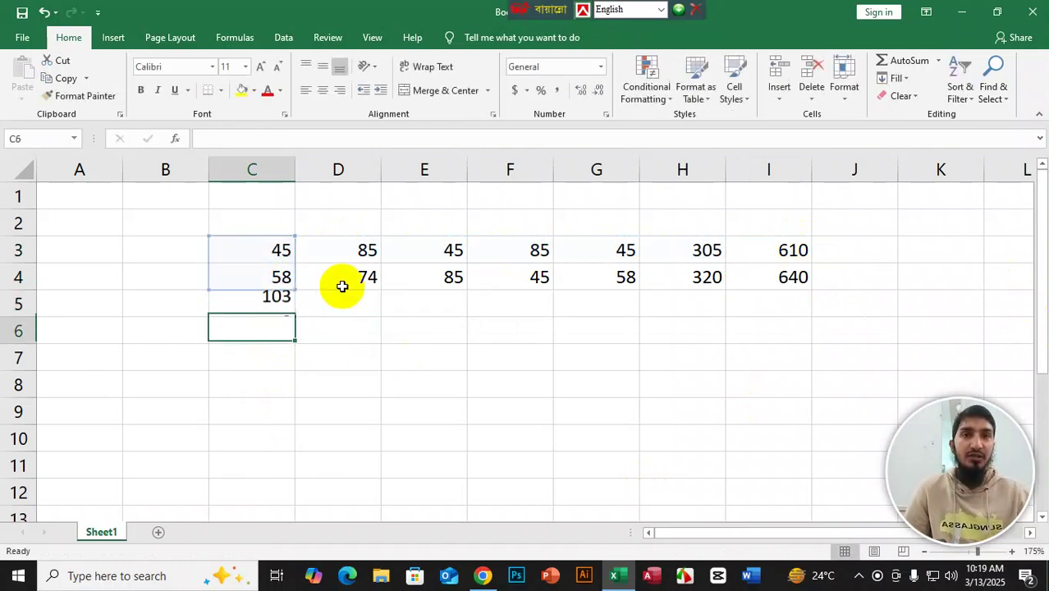
{"action": "left_click", "coordinate": [250, 304]}
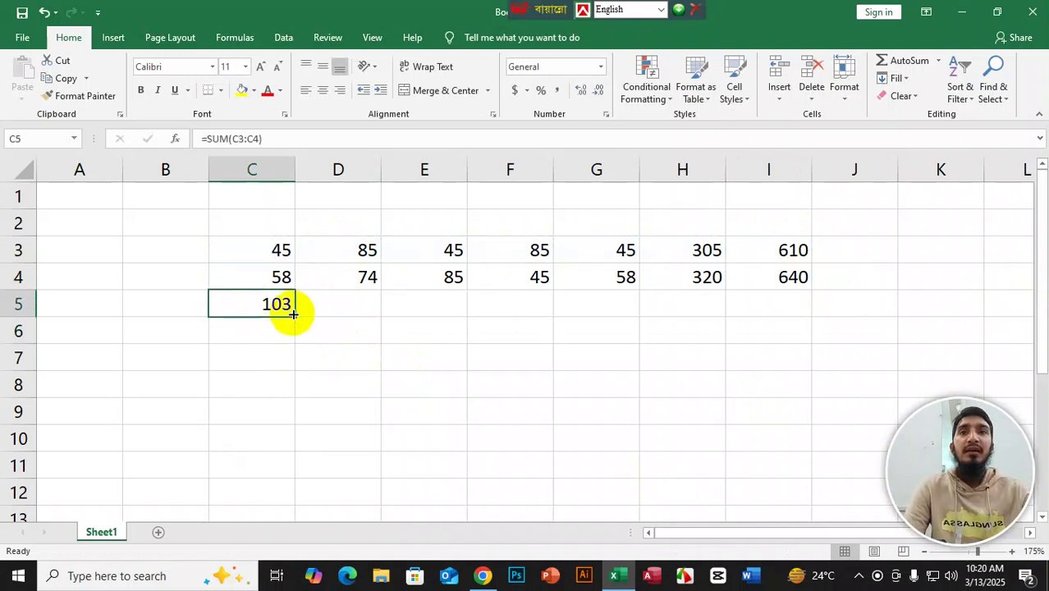
{"action": "left_click_drag", "start_coordinate": [293, 318], "coordinate": [795, 304]}
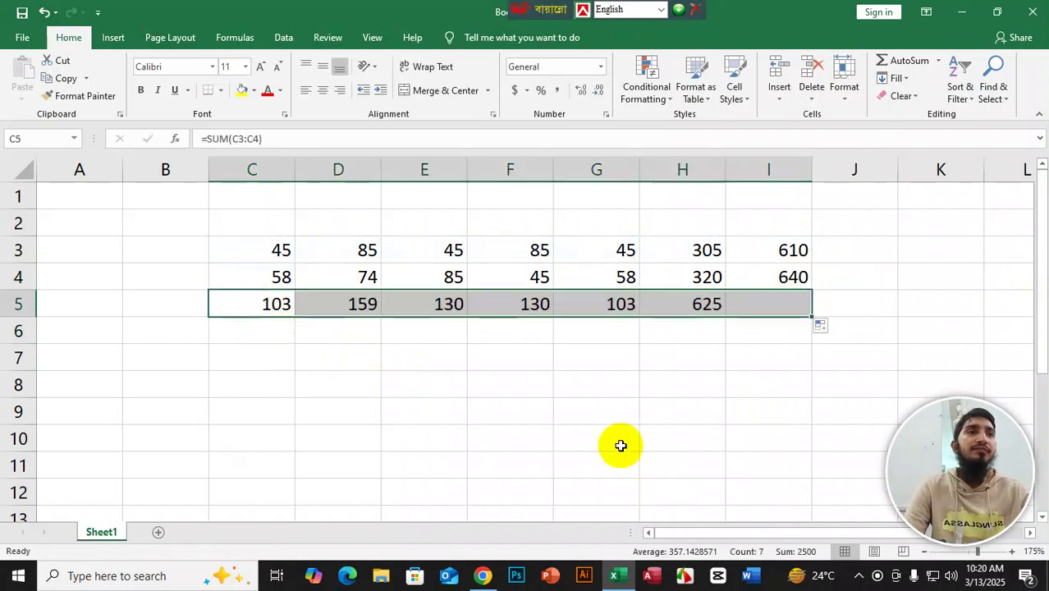
Step: Calculate the row average in cell J3 with =AVERAGE(C3:I3) and fill the formula down to J5
{"action": "left_click", "coordinate": [839, 246]}
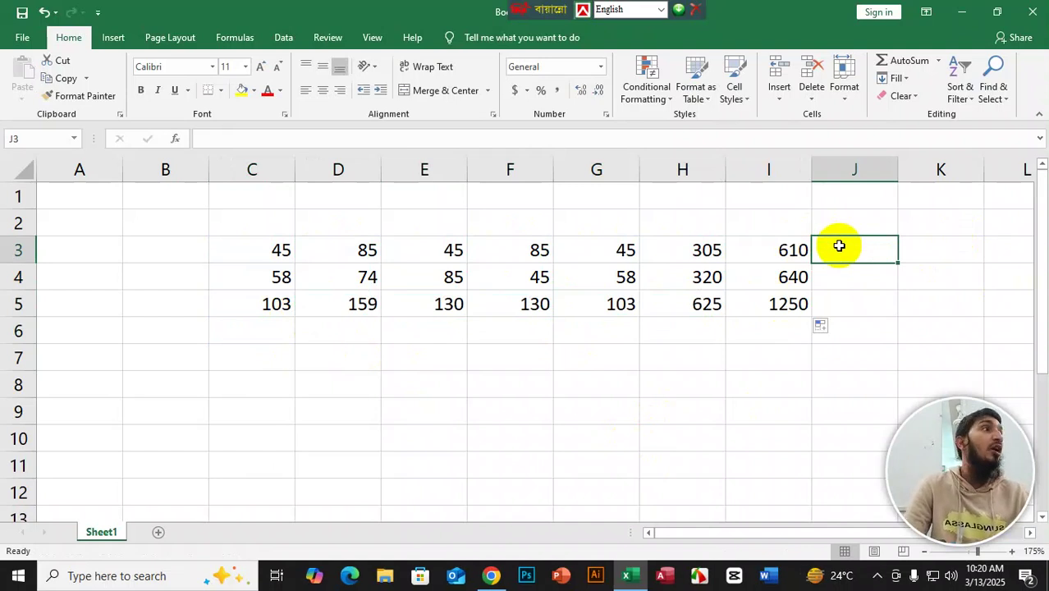
{"action": "type", "text": "=ave"}
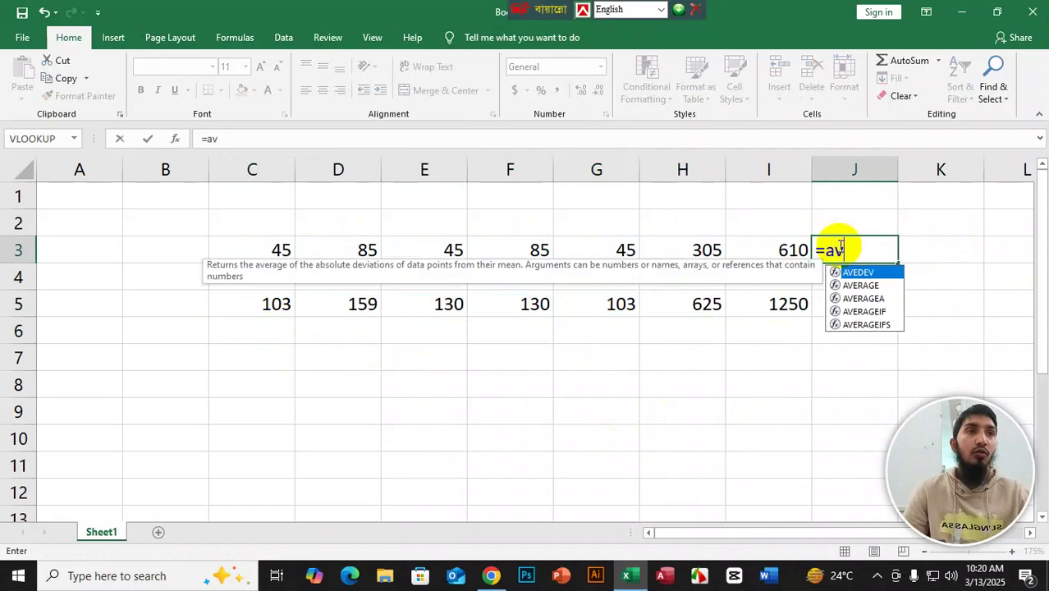
{"action": "double_click", "coordinate": [868, 285]}
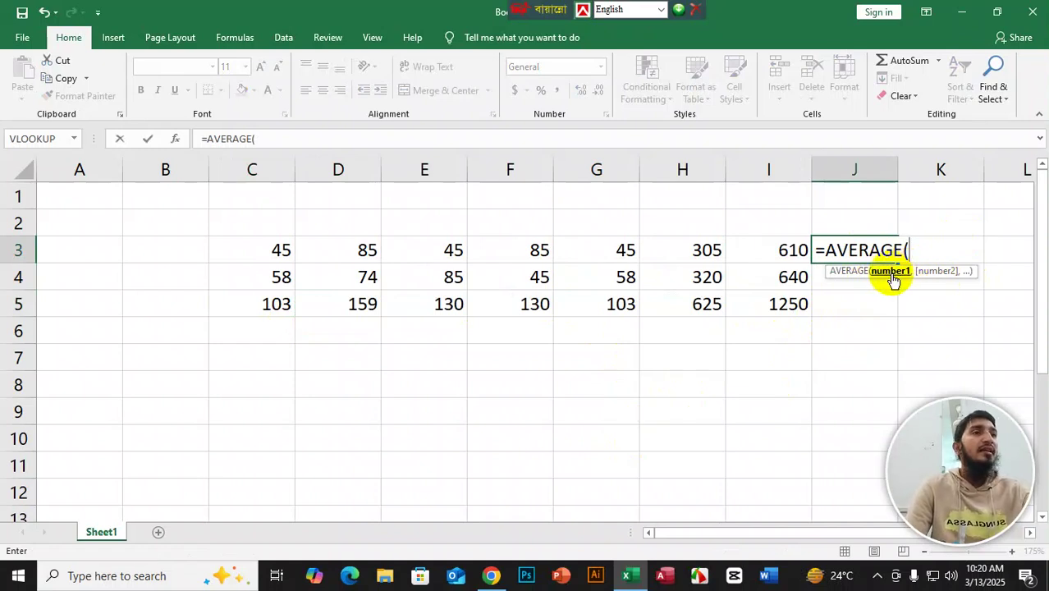
{"action": "left_click_drag", "start_coordinate": [277, 249], "coordinate": [756, 243]}
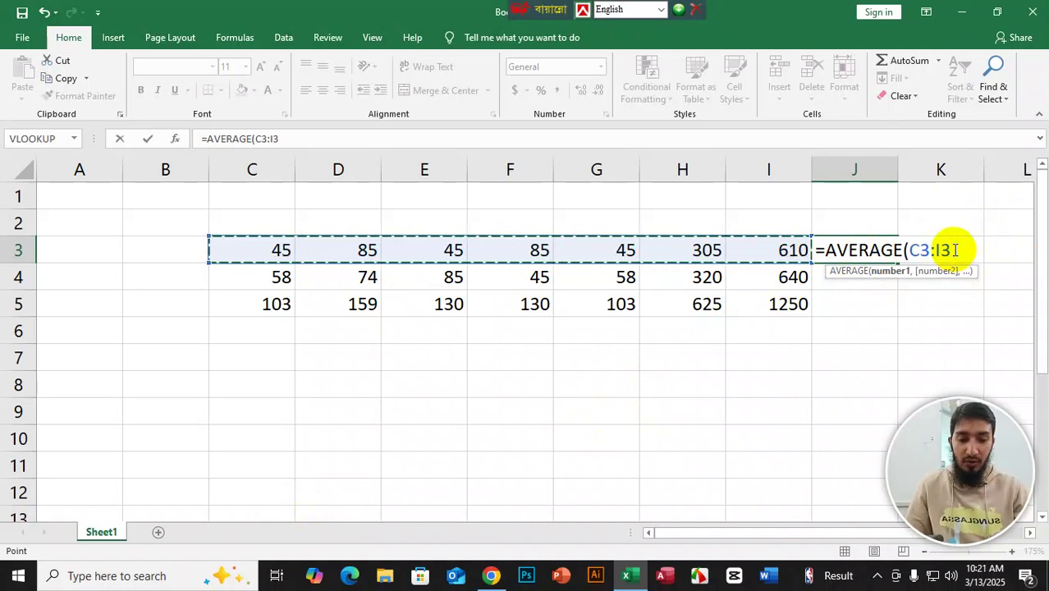
{"action": "type", "text": ")"}
{"action": "key", "text": "Return"}
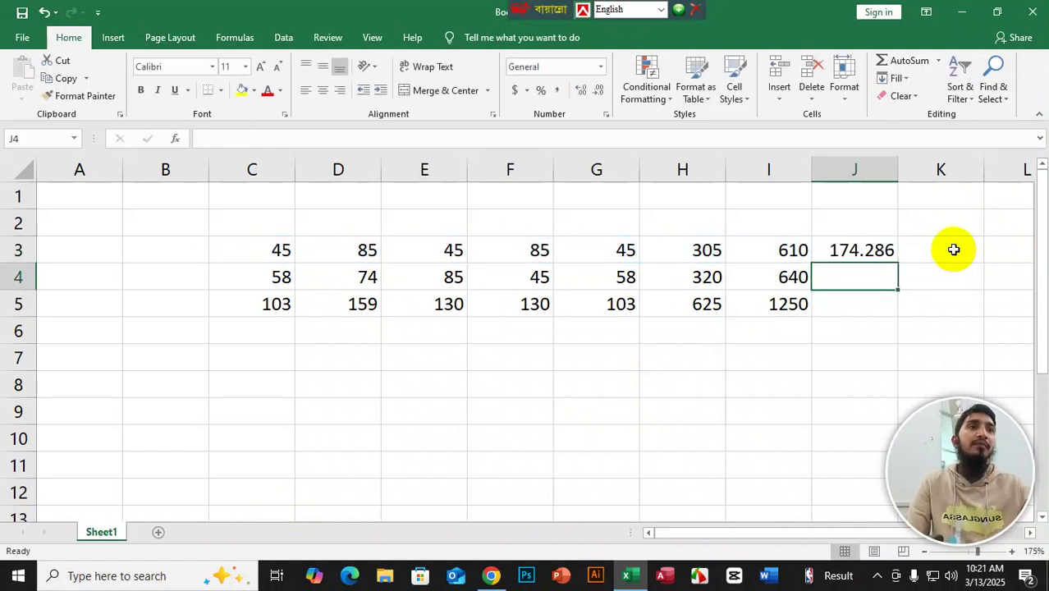
{"action": "left_click", "coordinate": [844, 233]}
{"action": "left_click", "coordinate": [843, 243]}
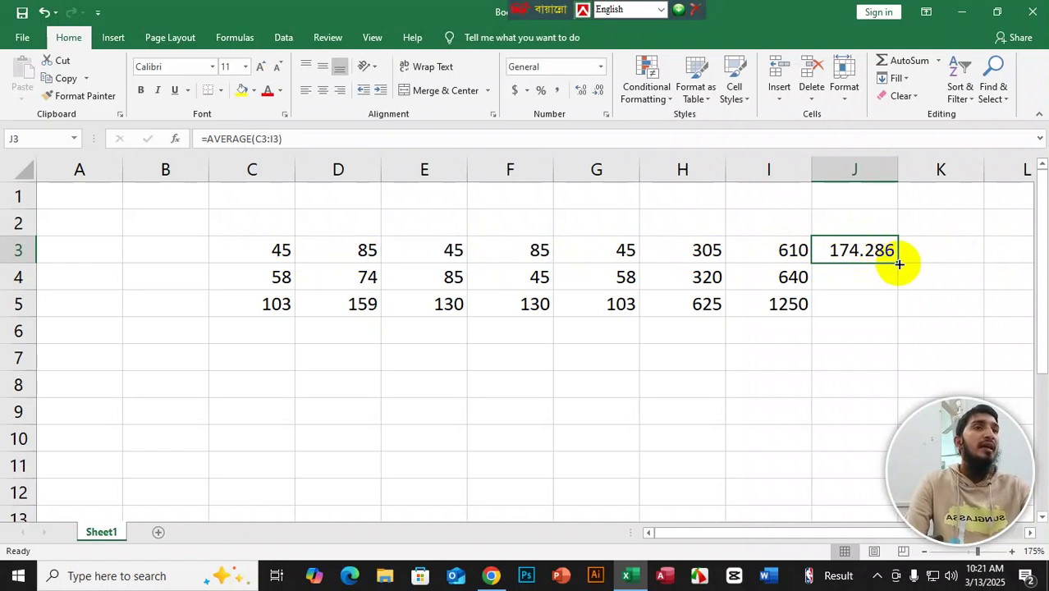
{"action": "left_click_drag", "start_coordinate": [899, 264], "coordinate": [897, 315]}
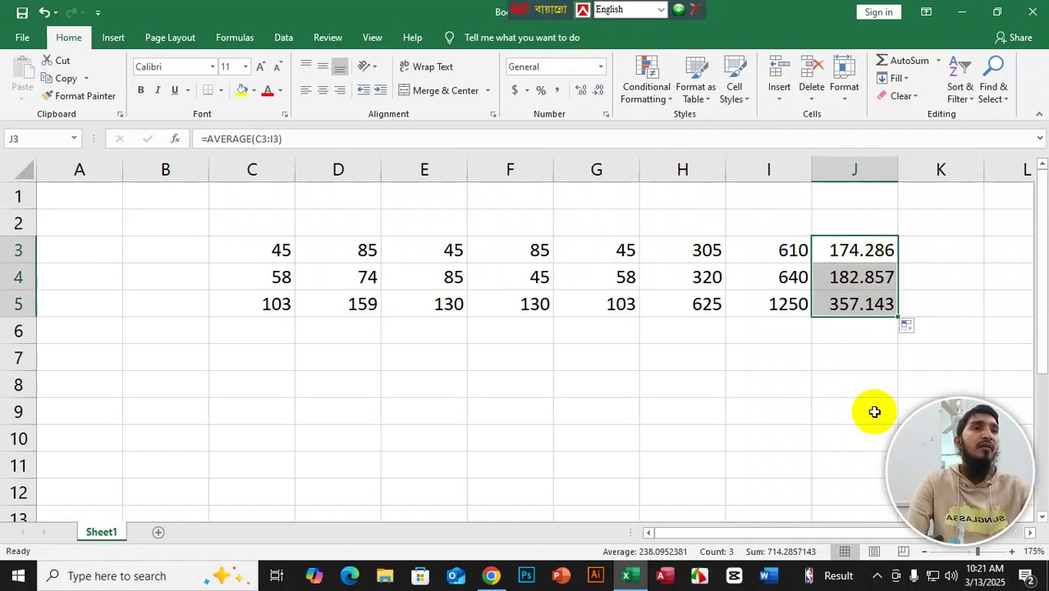
Step: Replace AVERAGE with SUM in the formula of cell J3 and fill it down to J5
{"action": "left_click", "coordinate": [870, 254]}
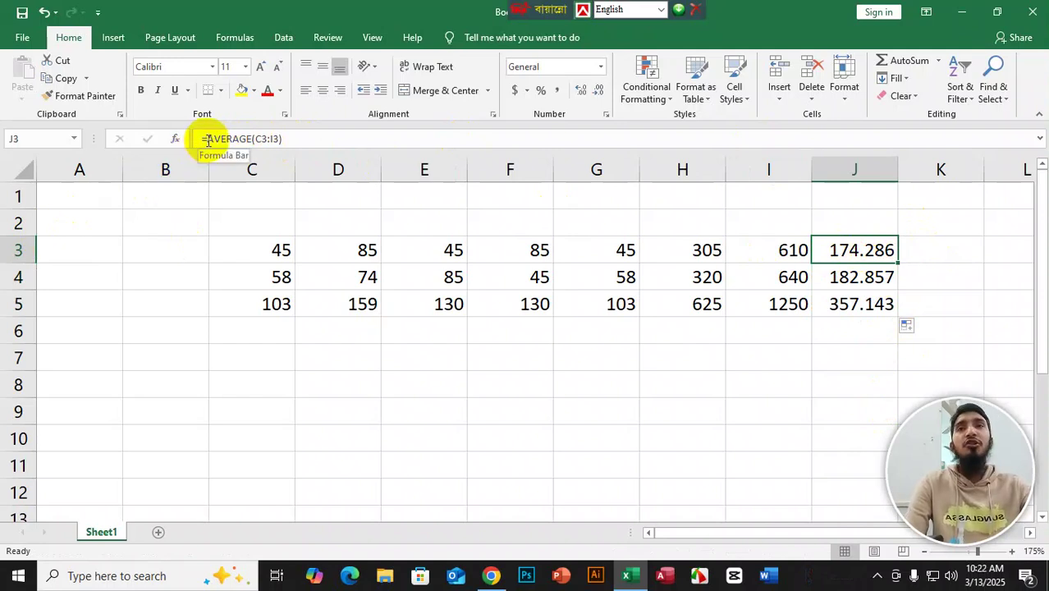
{"action": "left_click_drag", "start_coordinate": [207, 142], "coordinate": [252, 139]}
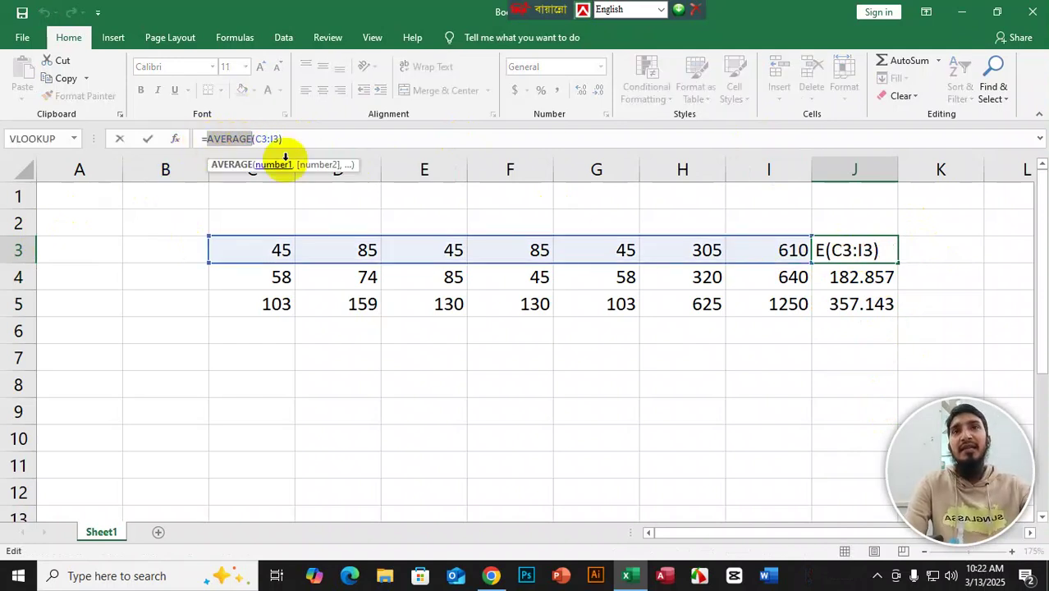
{"action": "type", "text": "s"}
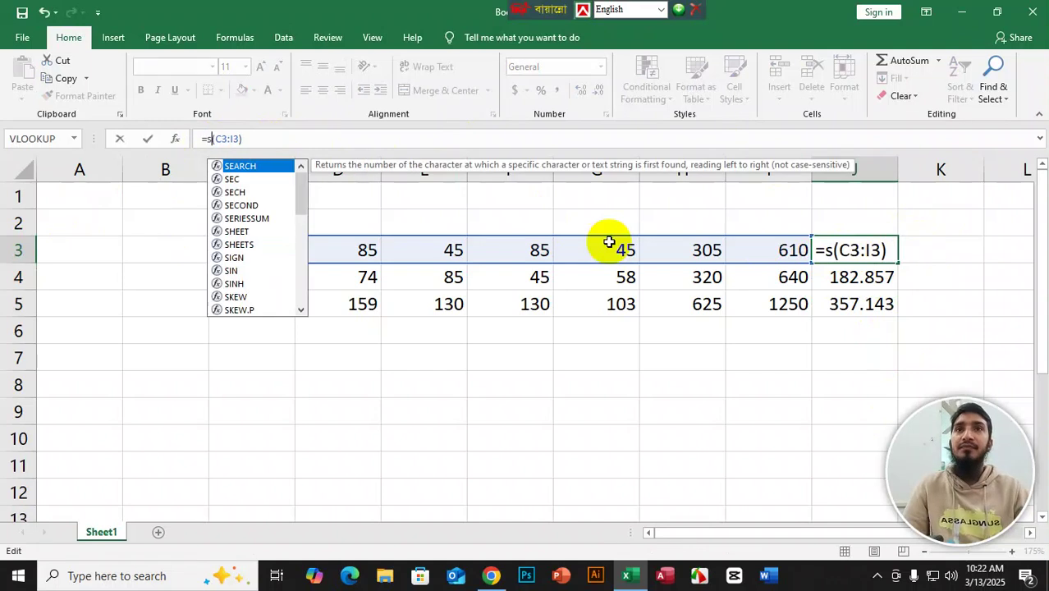
{"action": "type", "text": "um"}
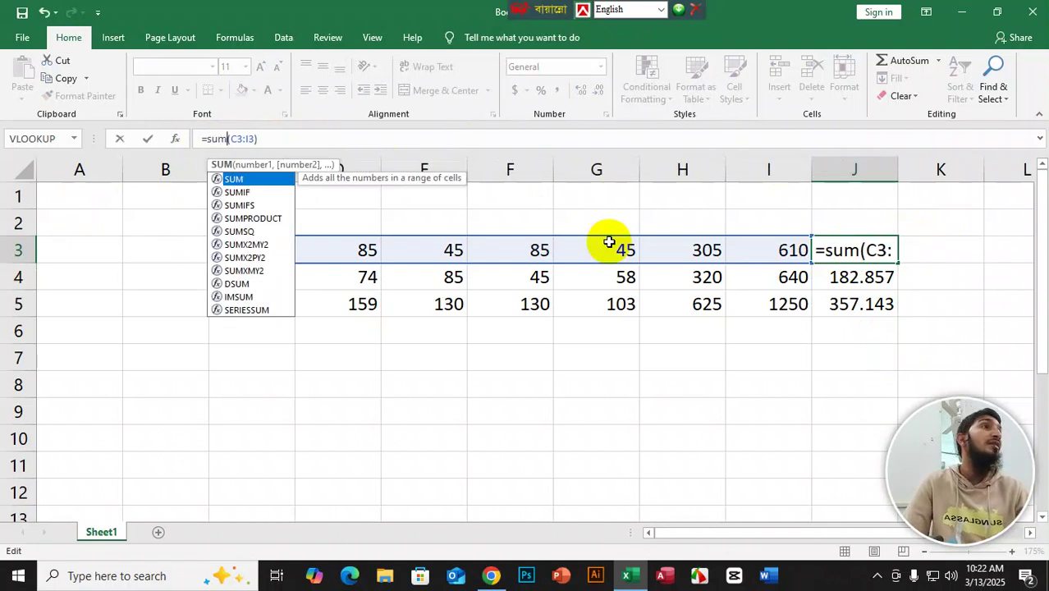
{"action": "key", "text": "Return"}
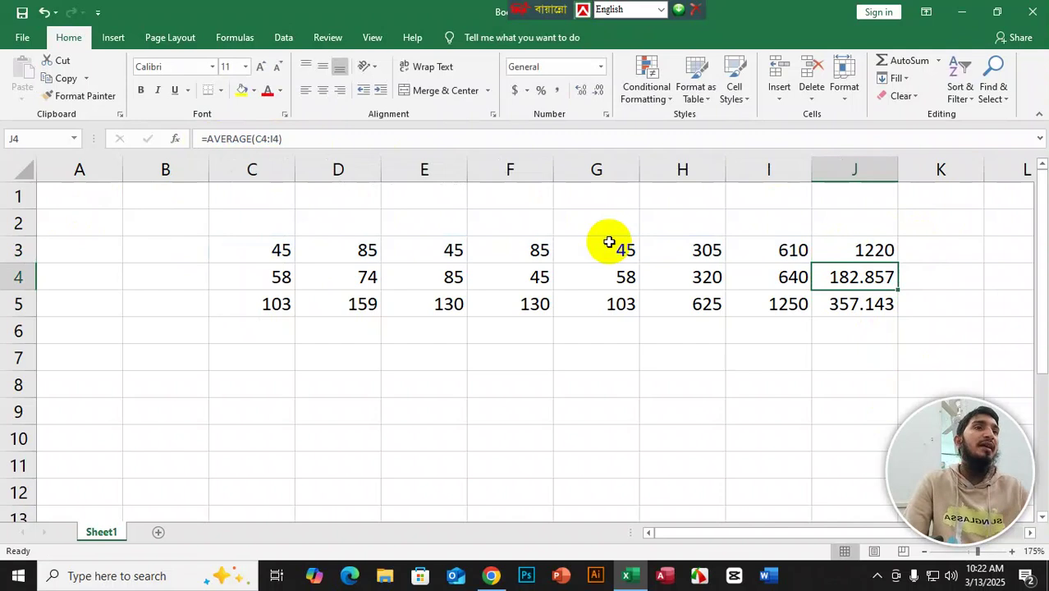
{"action": "left_click", "coordinate": [838, 251]}
{"action": "left_click", "coordinate": [902, 264]}
{"action": "left_click", "coordinate": [894, 260]}
{"action": "left_click_drag", "start_coordinate": [899, 265], "coordinate": [898, 306]}
Step: Switch the function in cell J3 back to AVERAGE for C3:I3 and fill the formula down to J5
{"action": "left_click", "coordinate": [867, 248]}
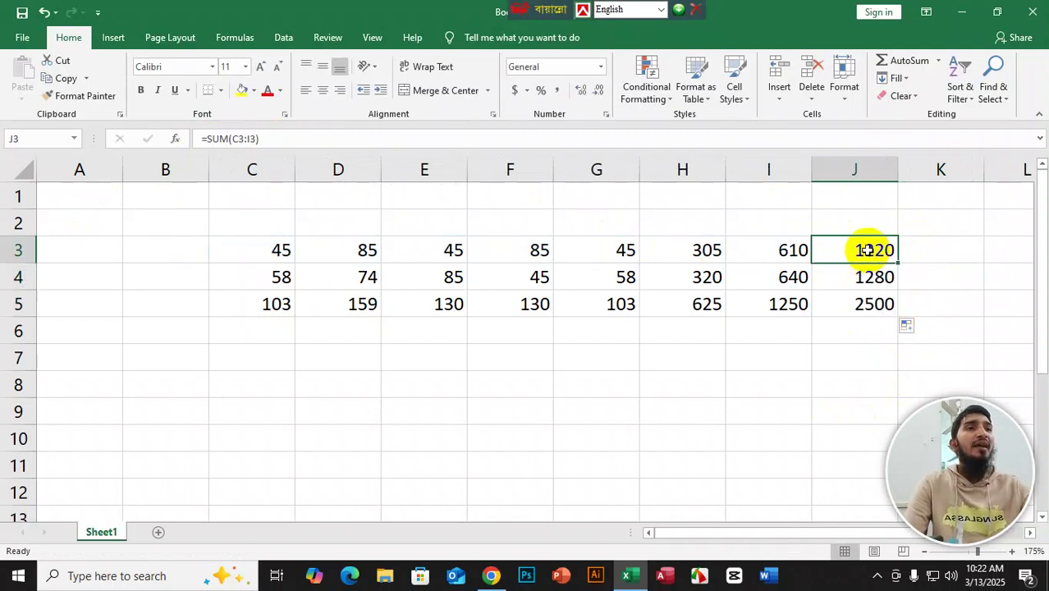
{"action": "double_click", "coordinate": [218, 138]}
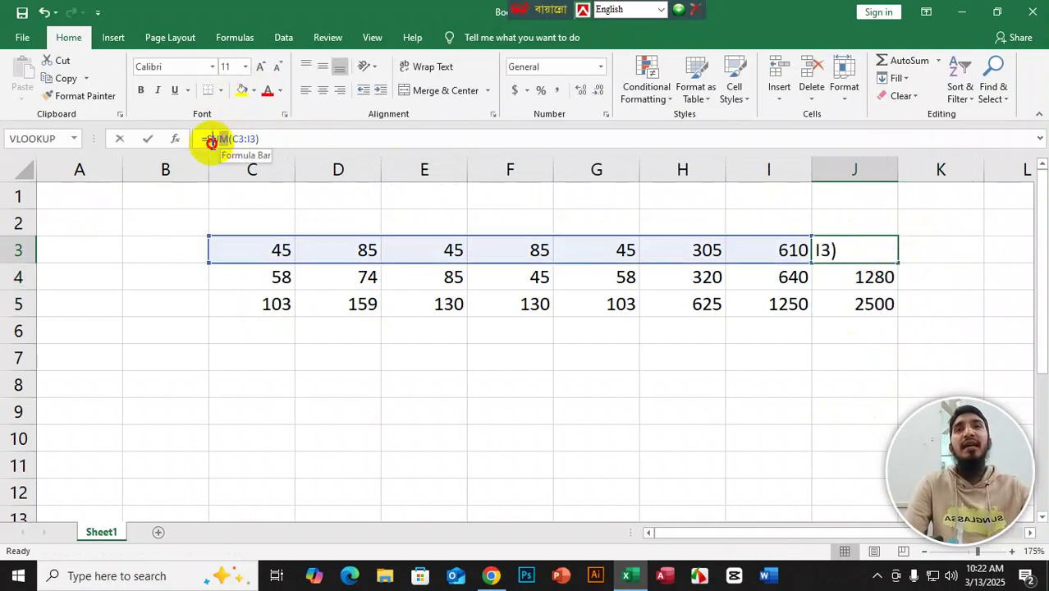
{"action": "type", "text": "ave"}
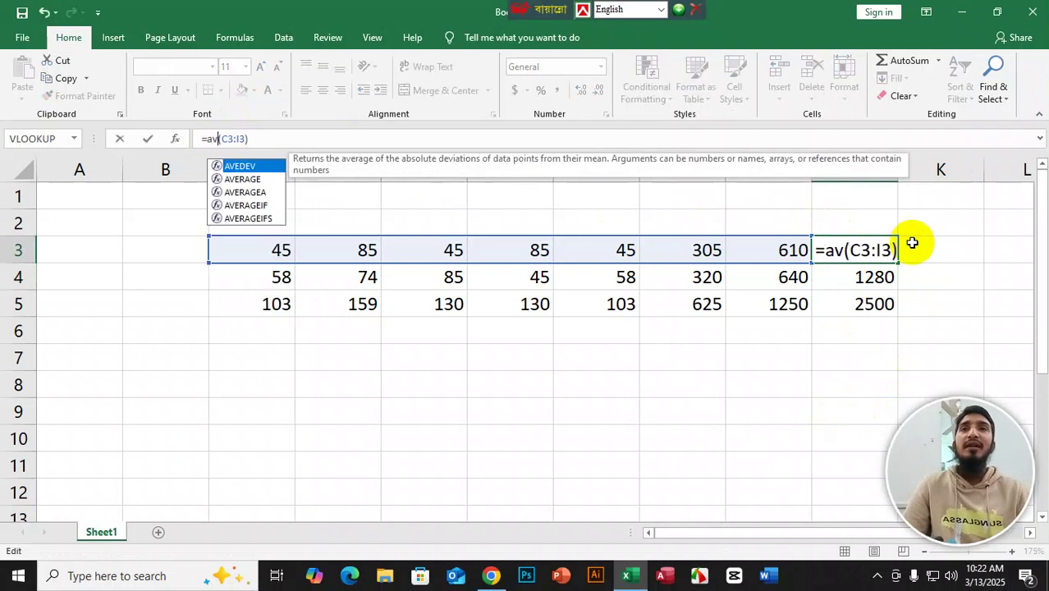
{"action": "double_click", "coordinate": [238, 178]}
{"action": "key", "text": "Return"}
{"action": "left_click", "coordinate": [850, 250]}
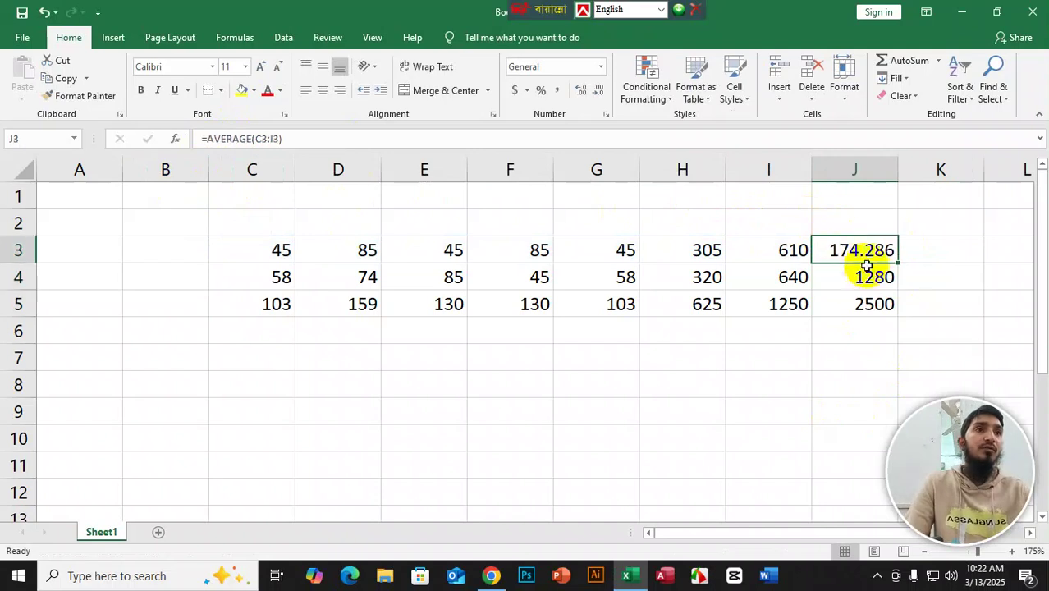
{"action": "left_click_drag", "start_coordinate": [898, 263], "coordinate": [897, 312]}
Step: Find the row maximum in cell K3 with =MAX(C3:J3) and fill the formula down to K5
{"action": "left_click", "coordinate": [932, 256]}
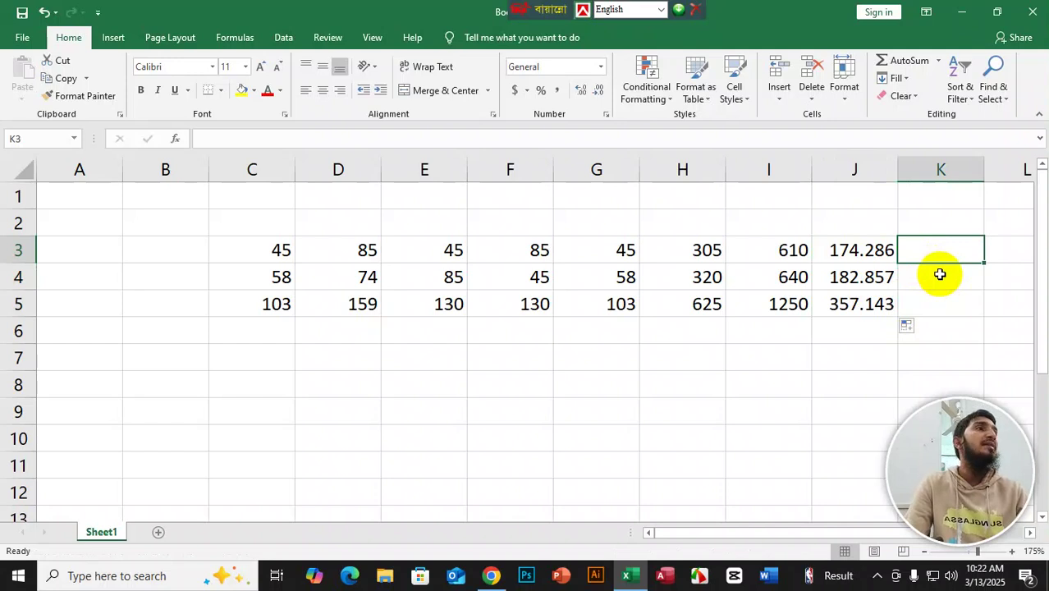
{"action": "type", "text": "=max"}
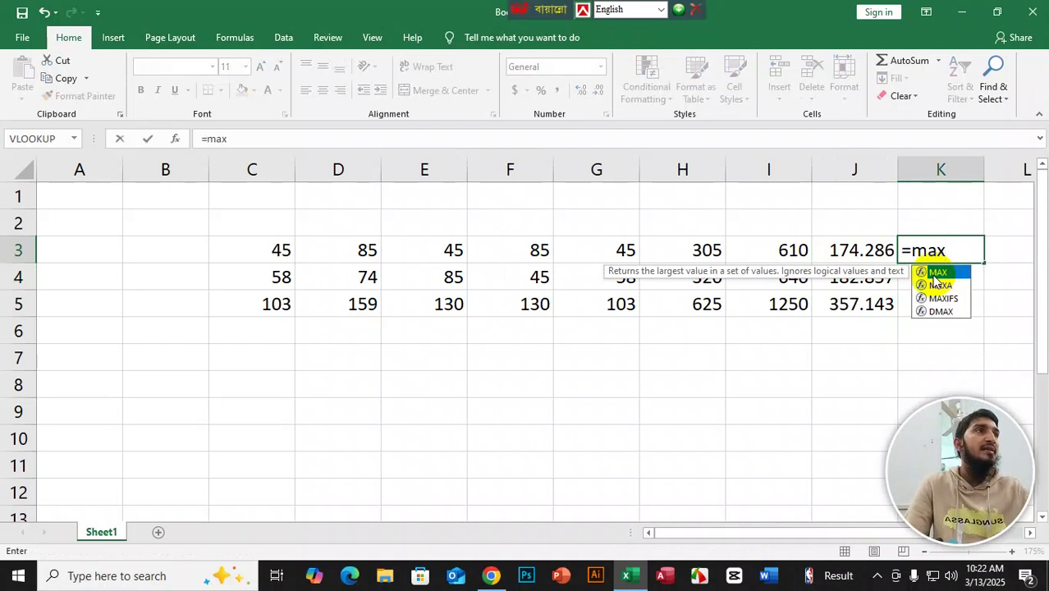
{"action": "double_click", "coordinate": [935, 276]}
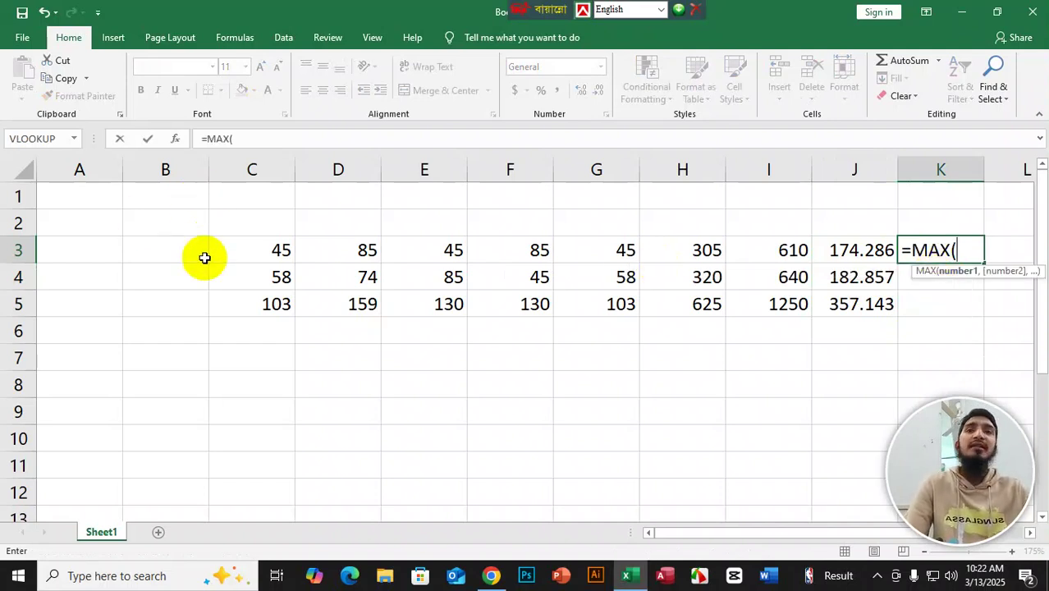
{"action": "left_click_drag", "start_coordinate": [241, 248], "coordinate": [824, 248]}
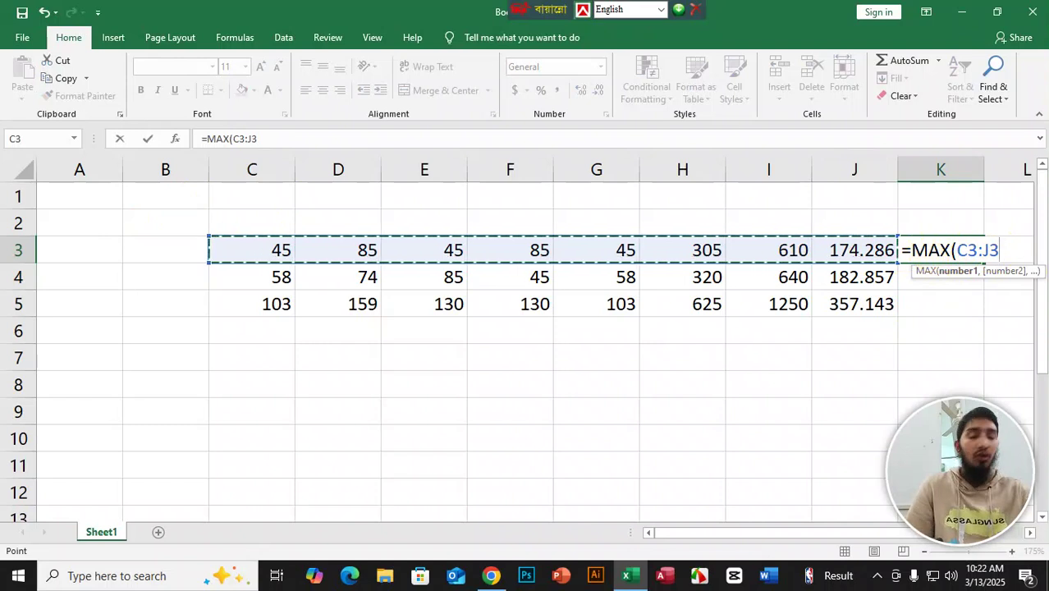
{"action": "type", "text": ")"}
{"action": "key", "text": "Return"}
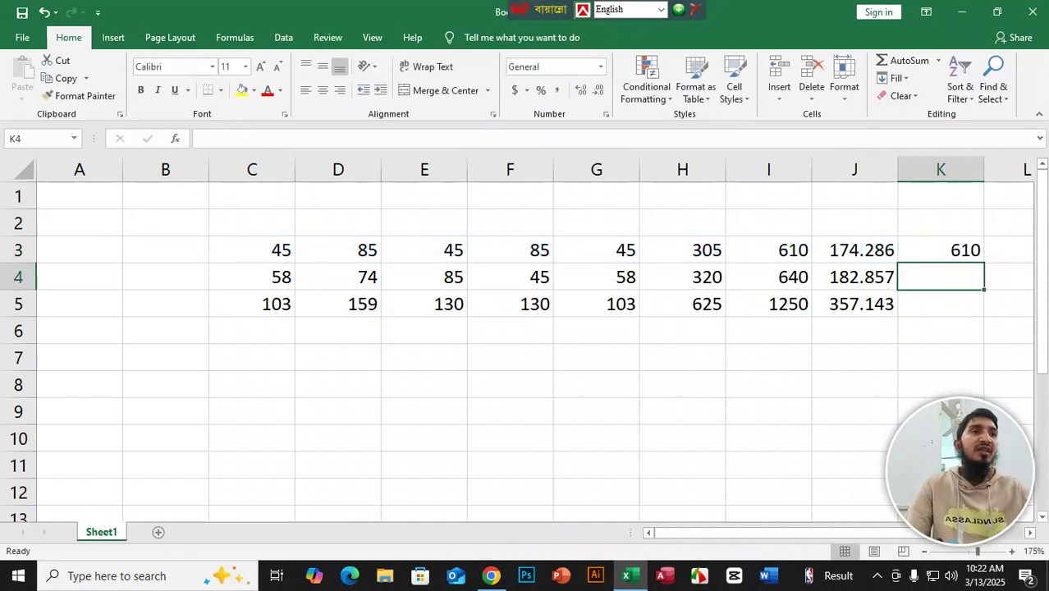
{"action": "left_click", "coordinate": [926, 249]}
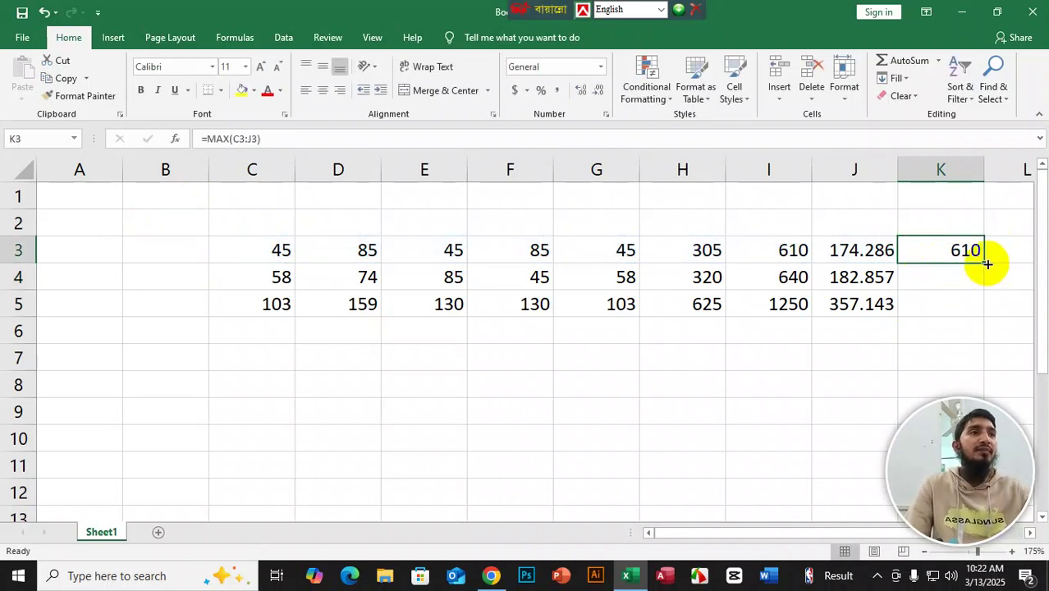
{"action": "left_click_drag", "start_coordinate": [983, 264], "coordinate": [977, 310]}
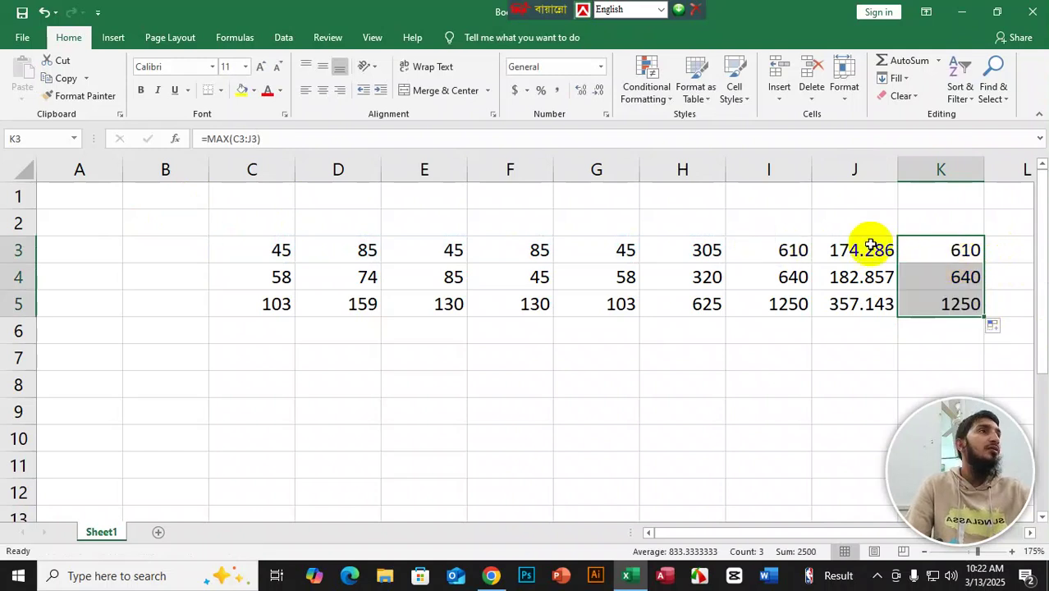
Step: Change the value in cell F3 to 800
{"action": "left_click", "coordinate": [513, 250]}
{"action": "type", "text": "8"}
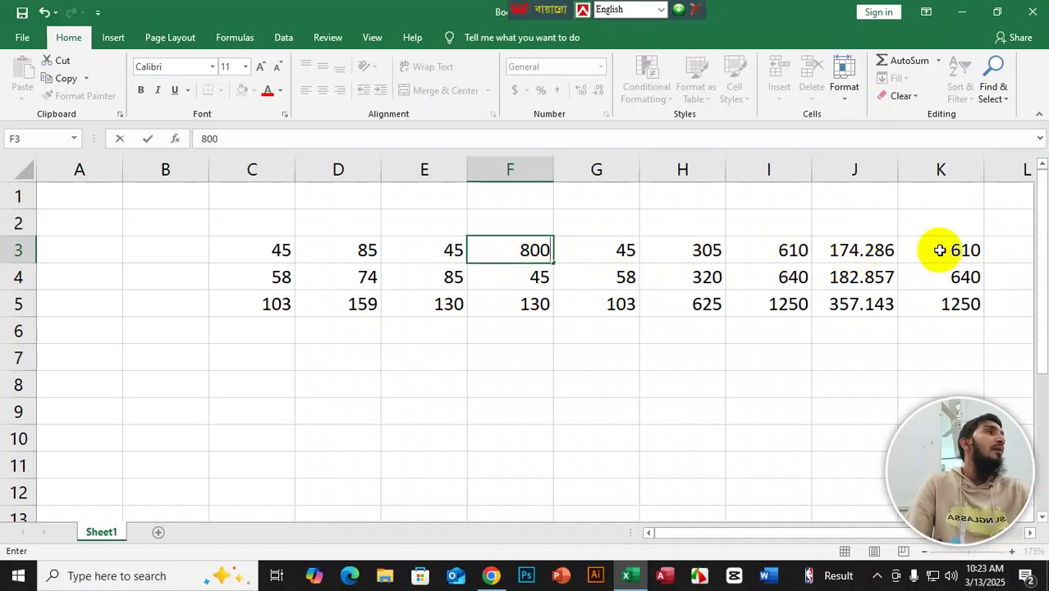
{"action": "left_click", "coordinate": [747, 378]}
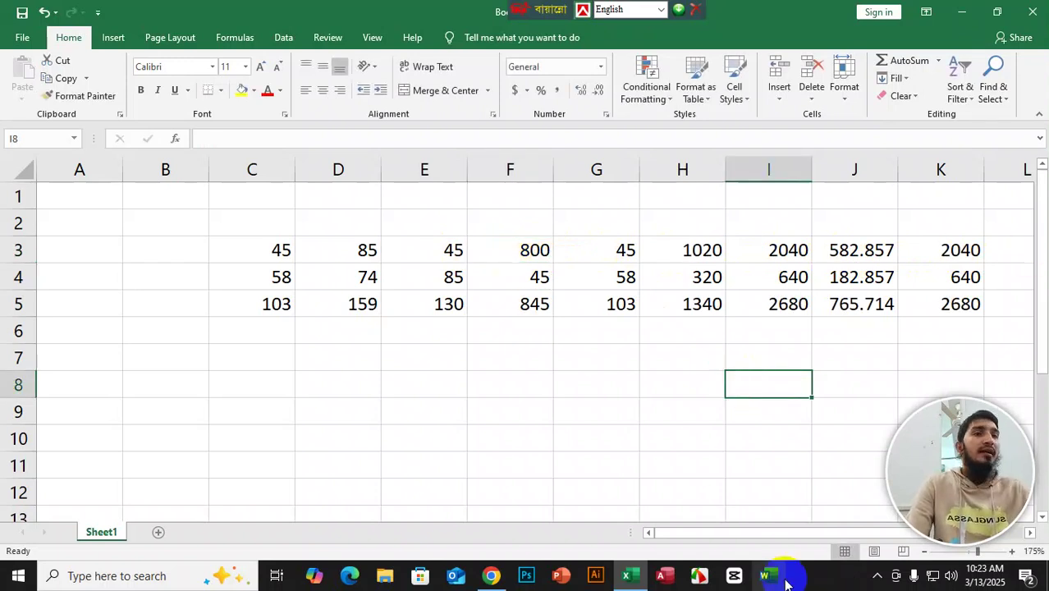
Step: Find the row minimum in cell L3 with =MIN(C3:K3) and fill the formula down to L5
{"action": "left_click_drag", "start_coordinate": [759, 532], "coordinate": [782, 530]}
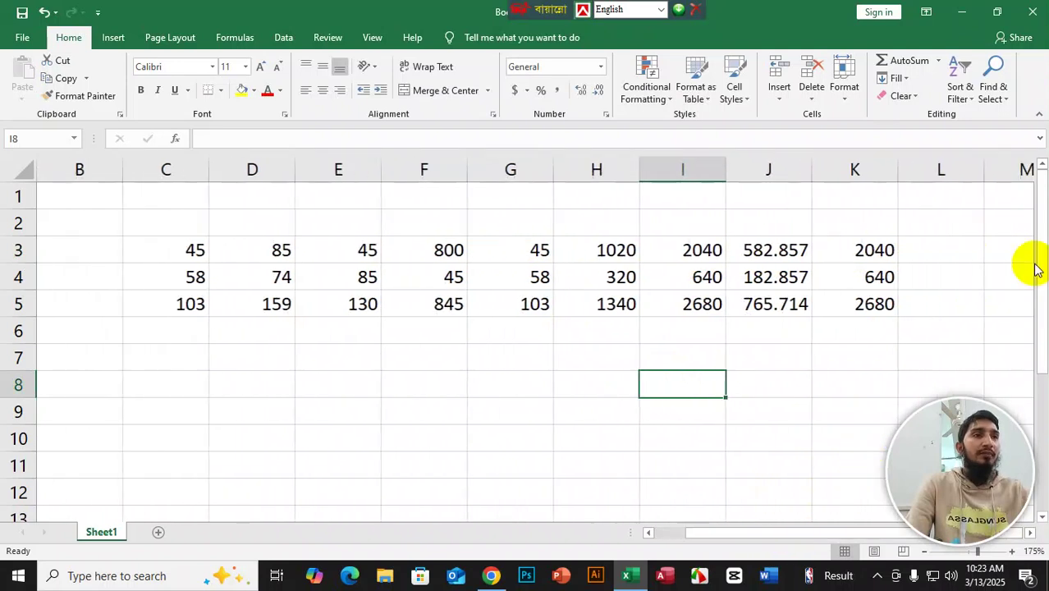
{"action": "left_click", "coordinate": [936, 255]}
{"action": "type", "text": "=min"}
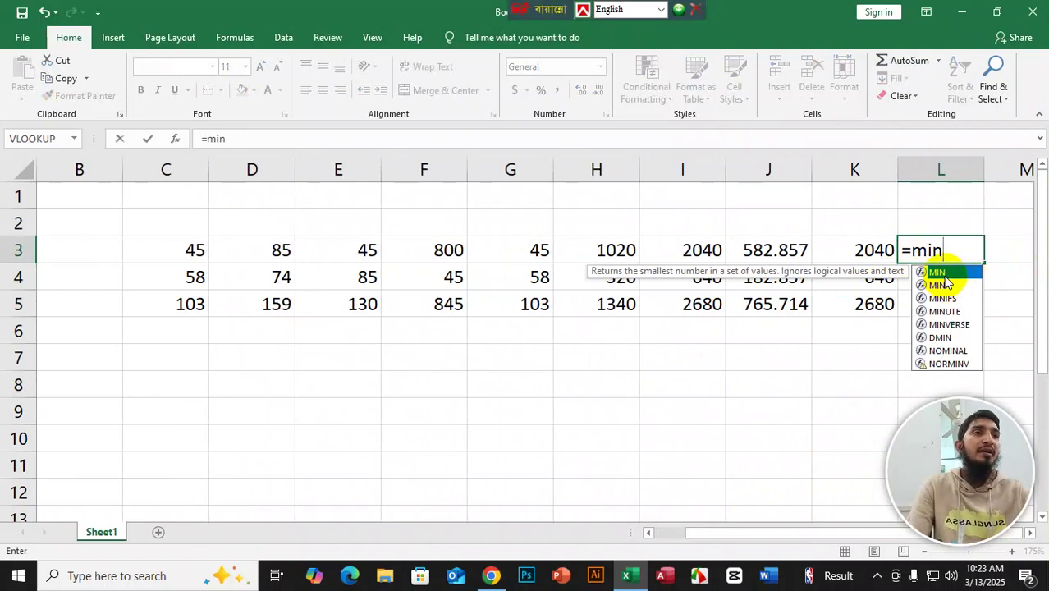
{"action": "key", "text": "Tab"}
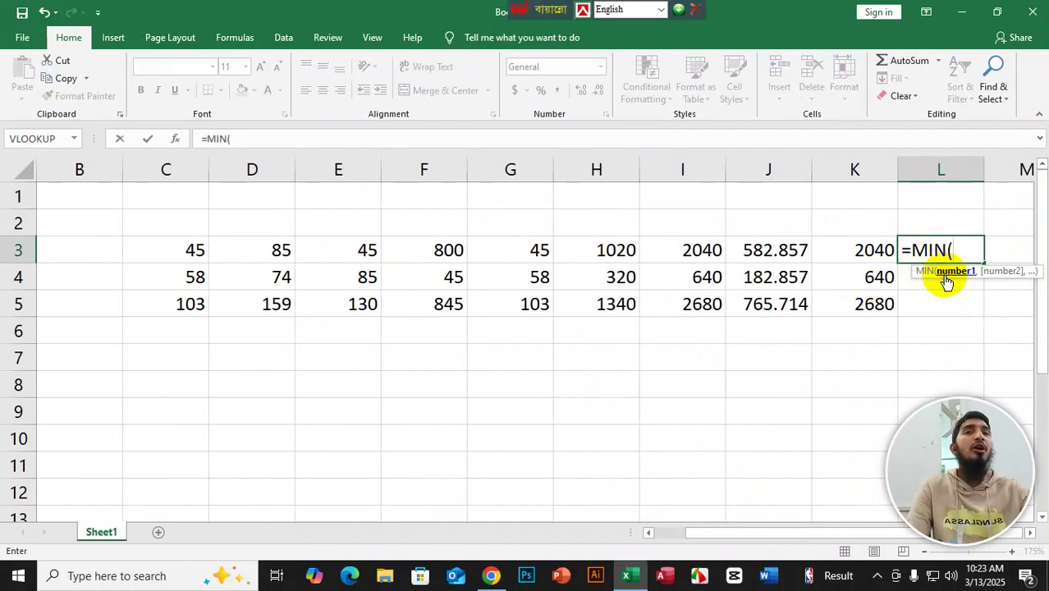
{"action": "left_click_drag", "start_coordinate": [201, 249], "coordinate": [831, 247]}
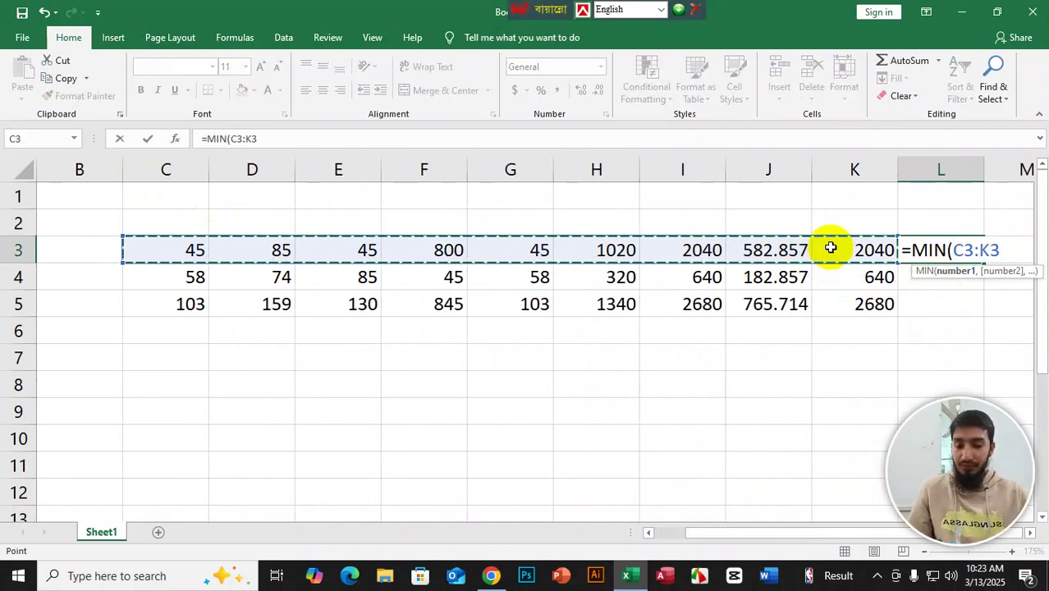
{"action": "type", "text": ")"}
{"action": "key", "text": "Return"}
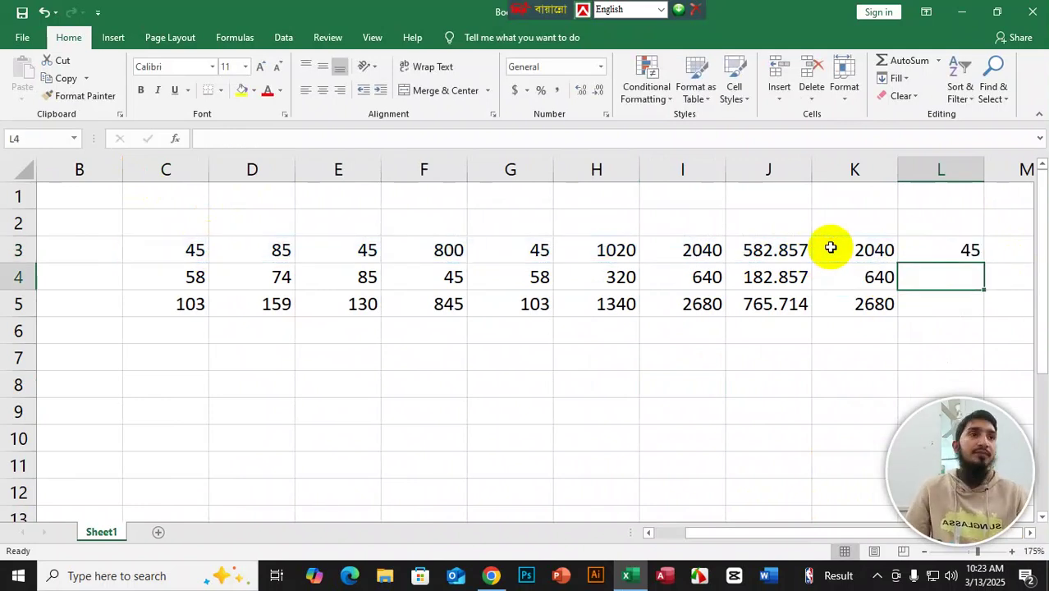
{"action": "left_click", "coordinate": [946, 246]}
{"action": "left_click_drag", "start_coordinate": [983, 263], "coordinate": [981, 311]}
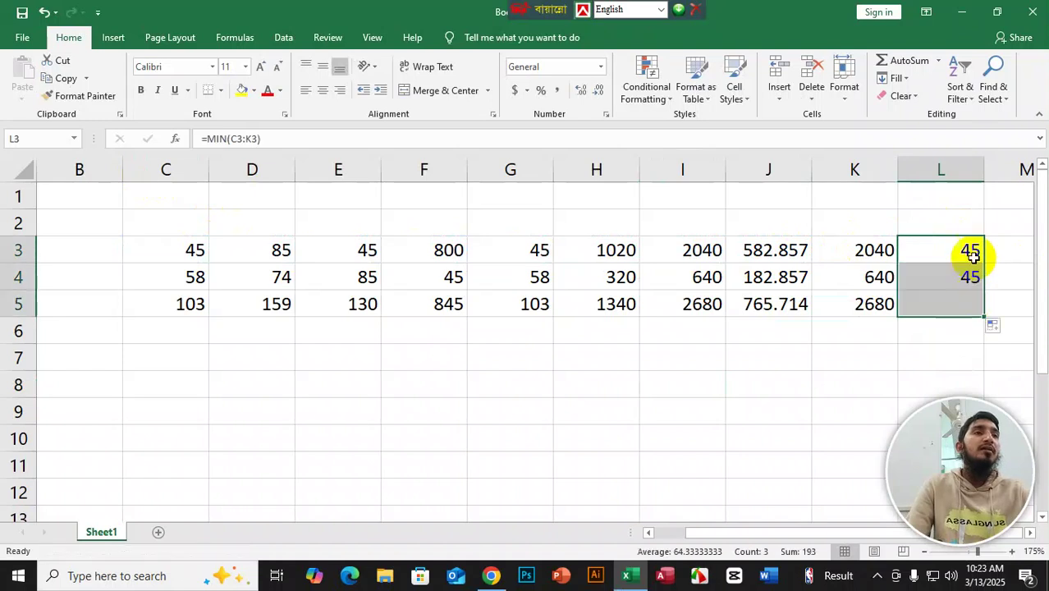
Step: Change the value in cell G3 to 10
{"action": "left_click", "coordinate": [517, 248]}
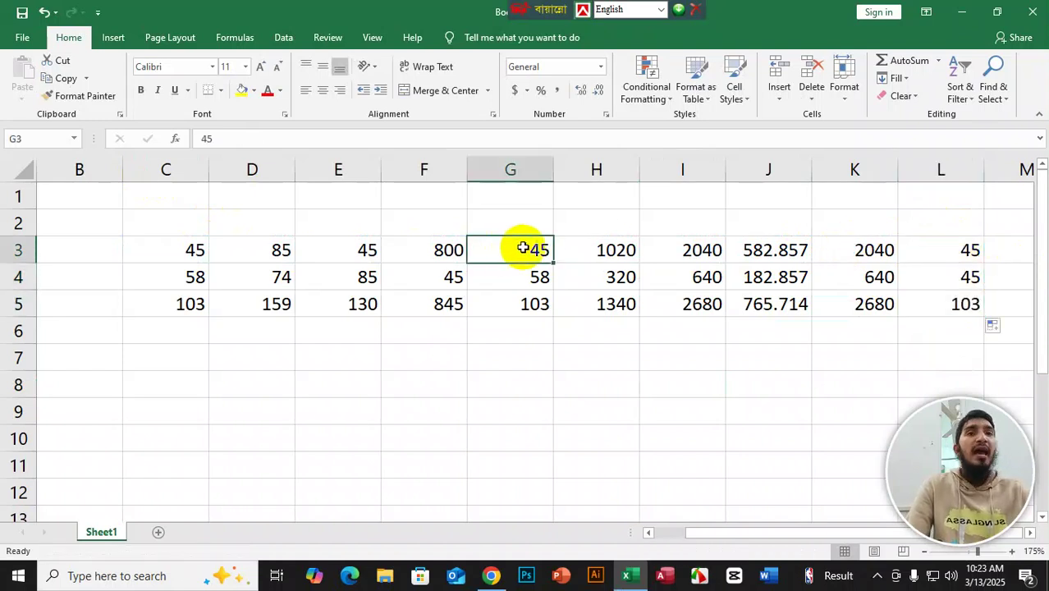
{"action": "type", "text": "10"}
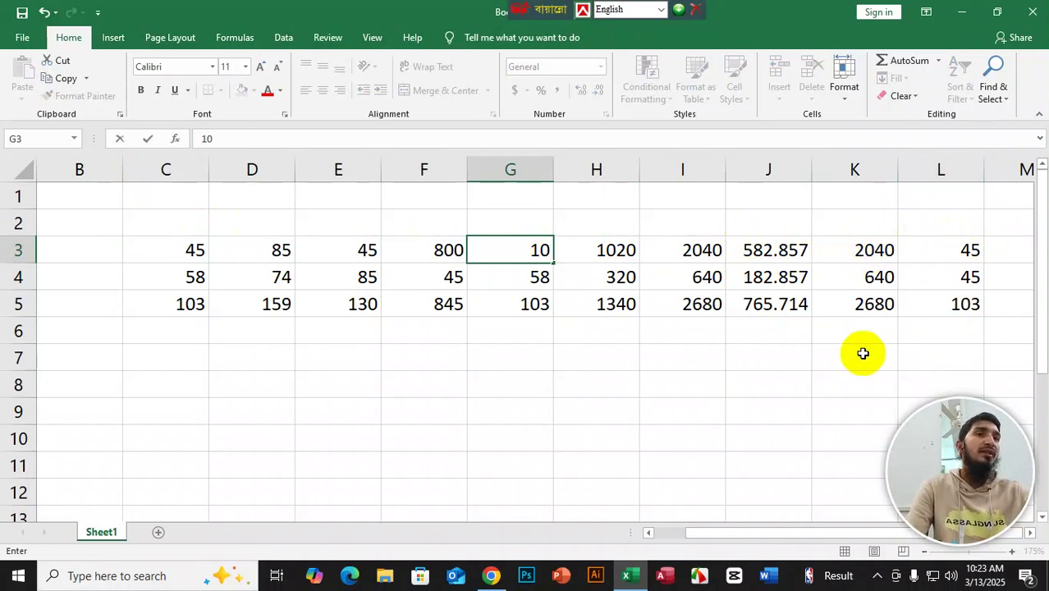
{"action": "left_click", "coordinate": [722, 389]}
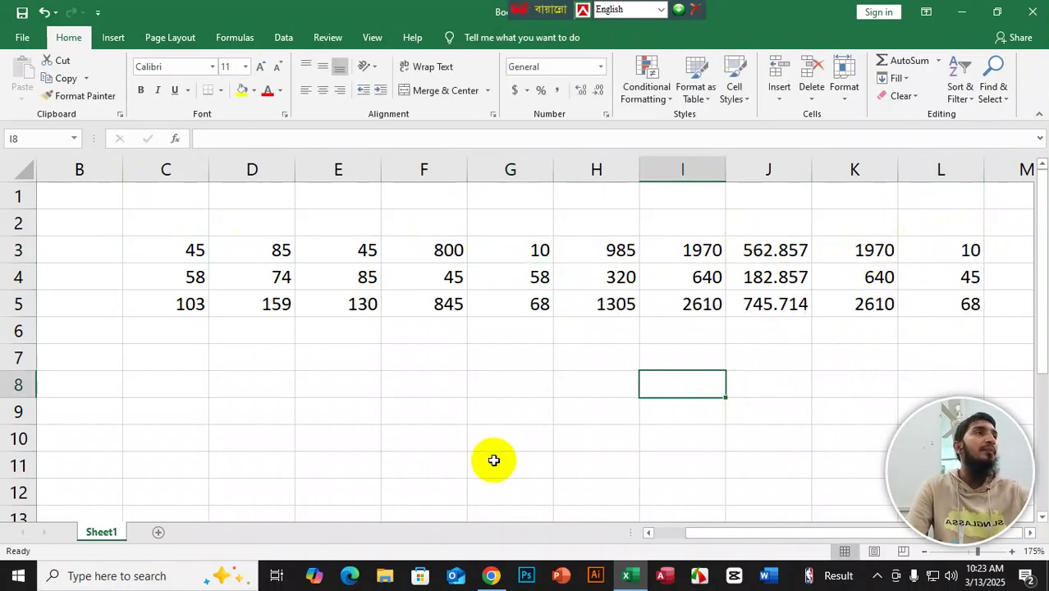
Step: Count the numeric cells of row 3 in cell M3 with =COUNT(C3:L3) and fill the formula down to M5
{"action": "left_click_drag", "start_coordinate": [721, 535], "coordinate": [724, 533]}
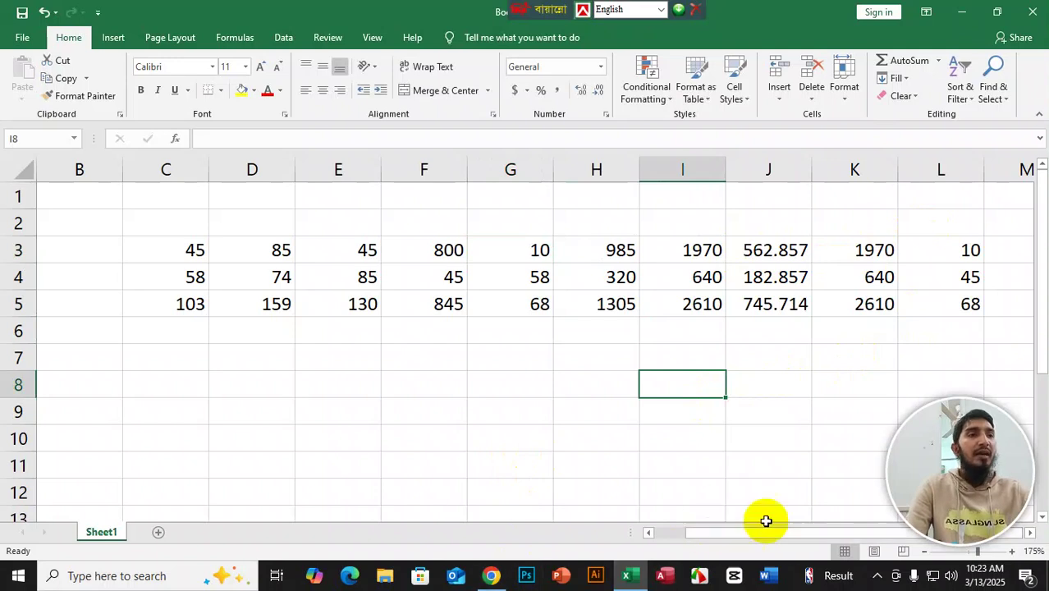
{"action": "left_click", "coordinate": [997, 248]}
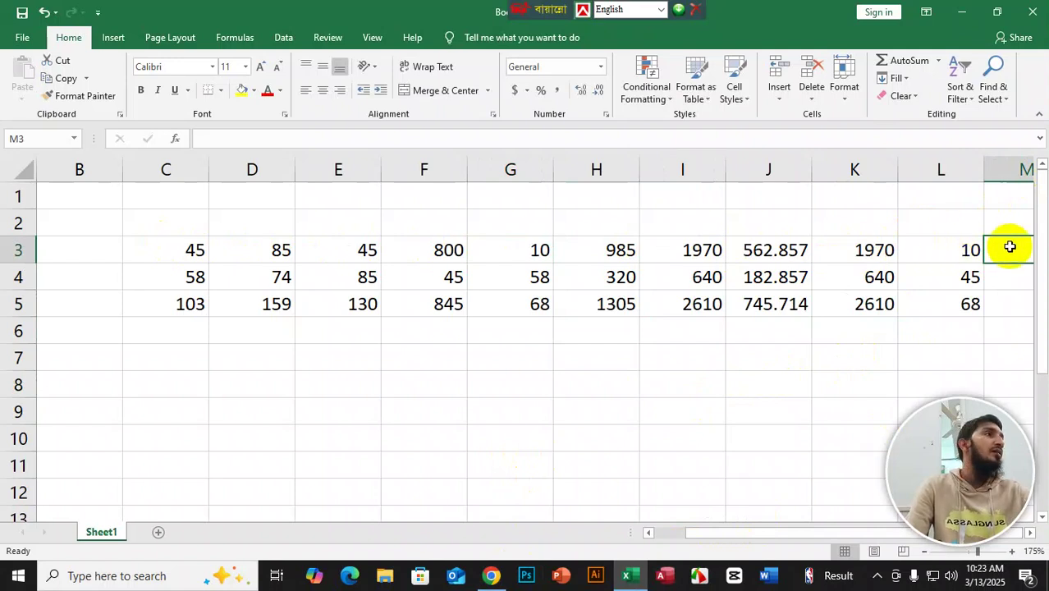
{"action": "type", "text": "=coun"}
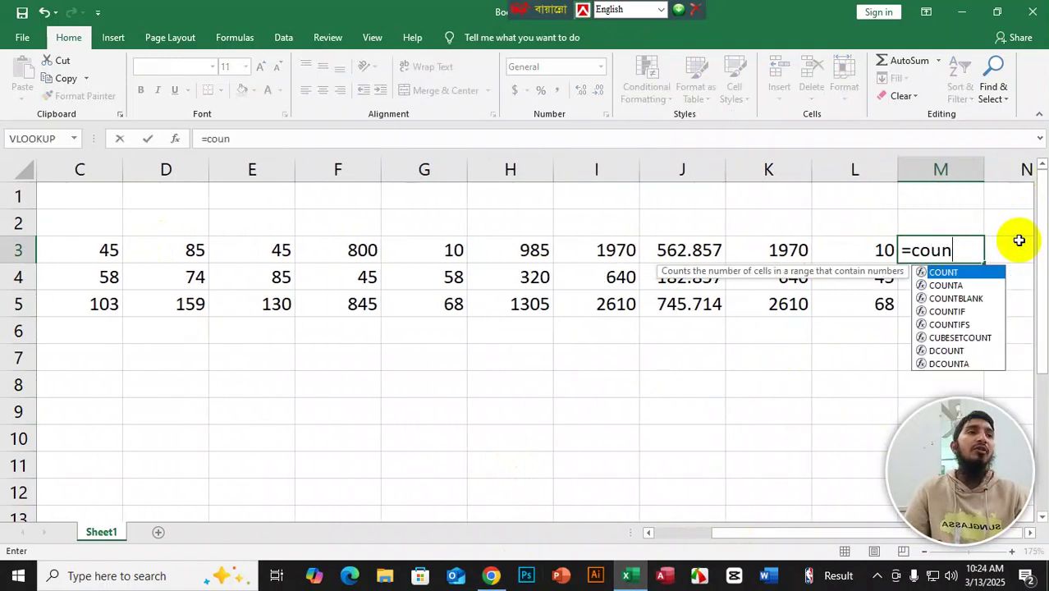
{"action": "double_click", "coordinate": [940, 271]}
{"action": "left_click_drag", "start_coordinate": [110, 246], "coordinate": [830, 249]}
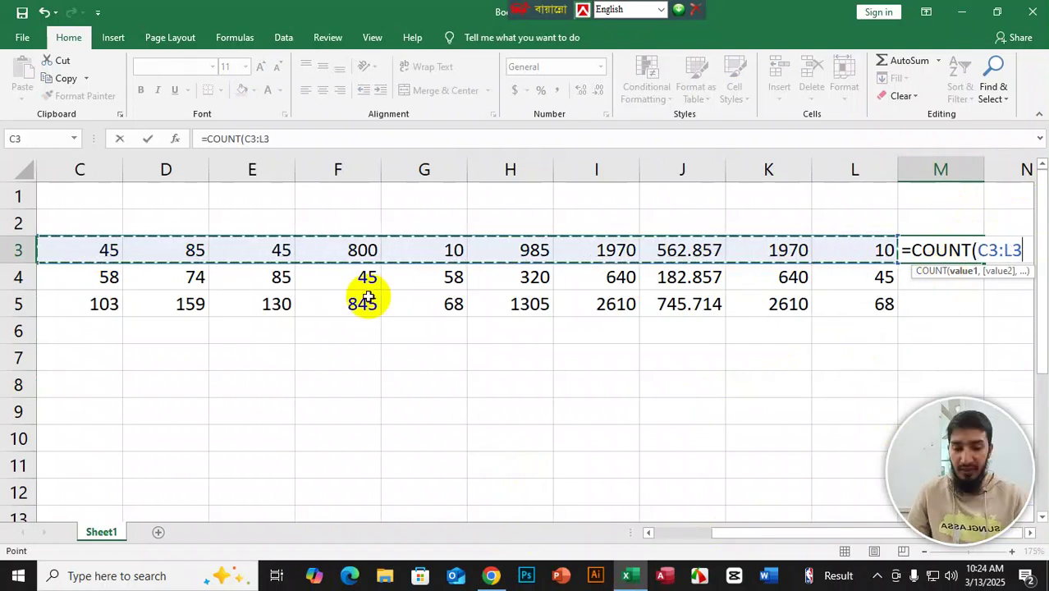
{"action": "key", "text": "Return"}
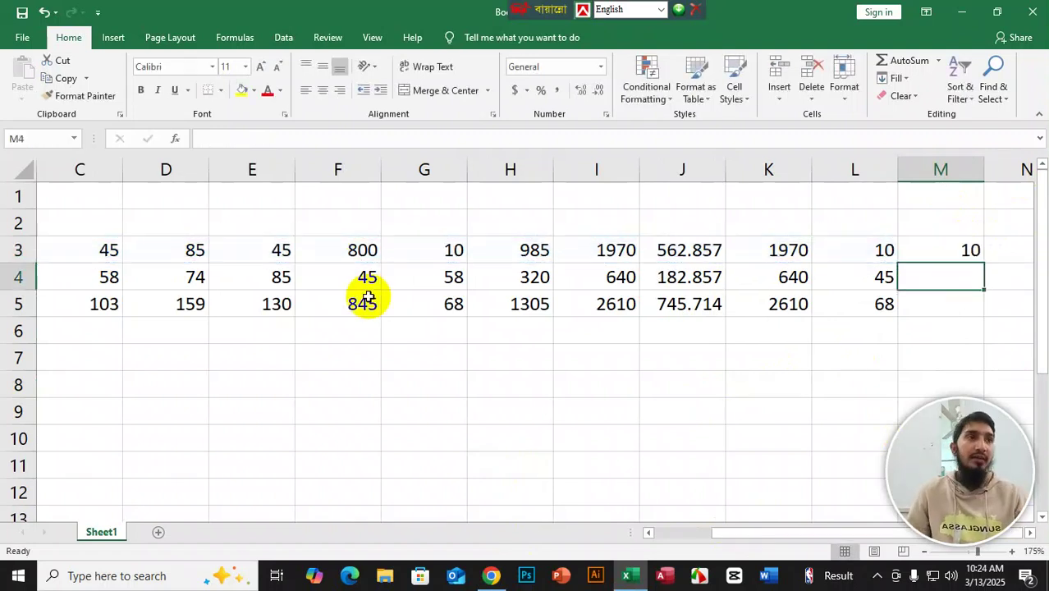
{"action": "left_click", "coordinate": [934, 248]}
{"action": "left_click_drag", "start_coordinate": [983, 262], "coordinate": [978, 312]}
Step: Review the formula in cell L3 and the function name used in the formula of cell M3
{"action": "left_click", "coordinate": [882, 249]}
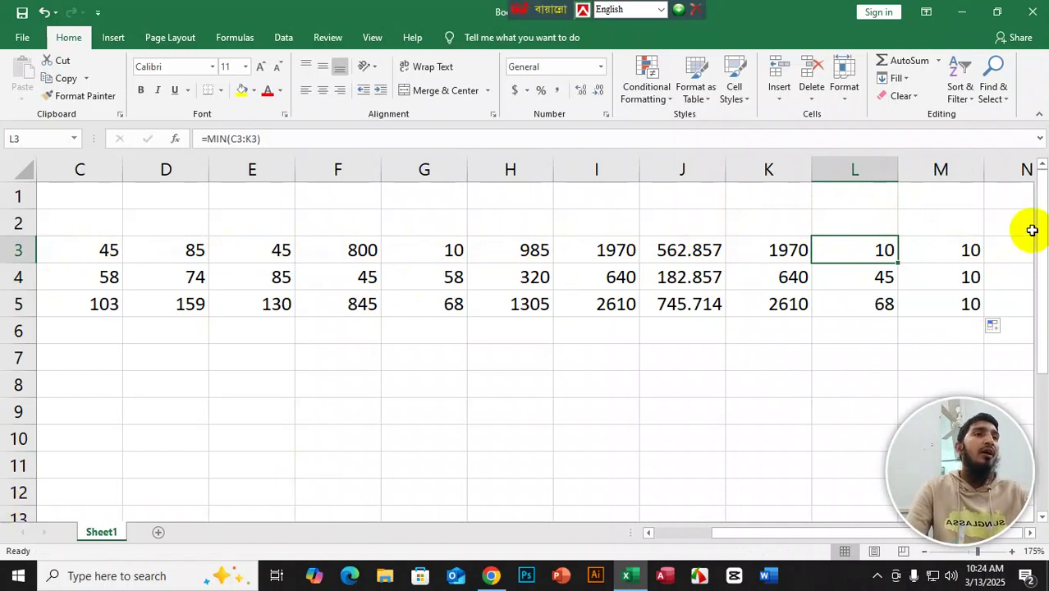
{"action": "left_click", "coordinate": [920, 250]}
{"action": "left_click", "coordinate": [211, 139]}
{"action": "left_click_drag", "start_coordinate": [211, 140], "coordinate": [239, 156]}
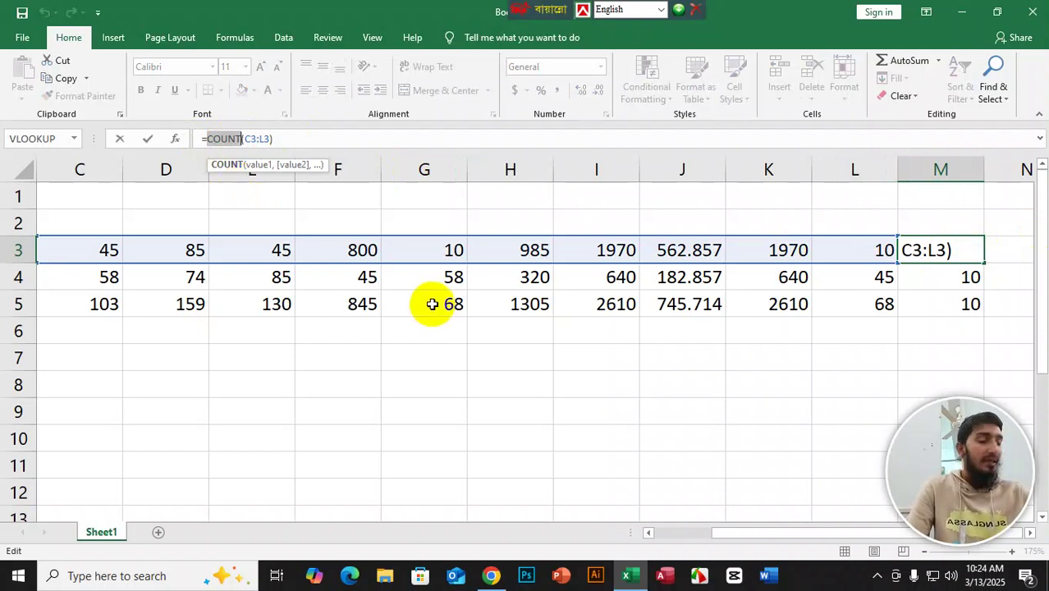
{"action": "key", "text": "Return"}
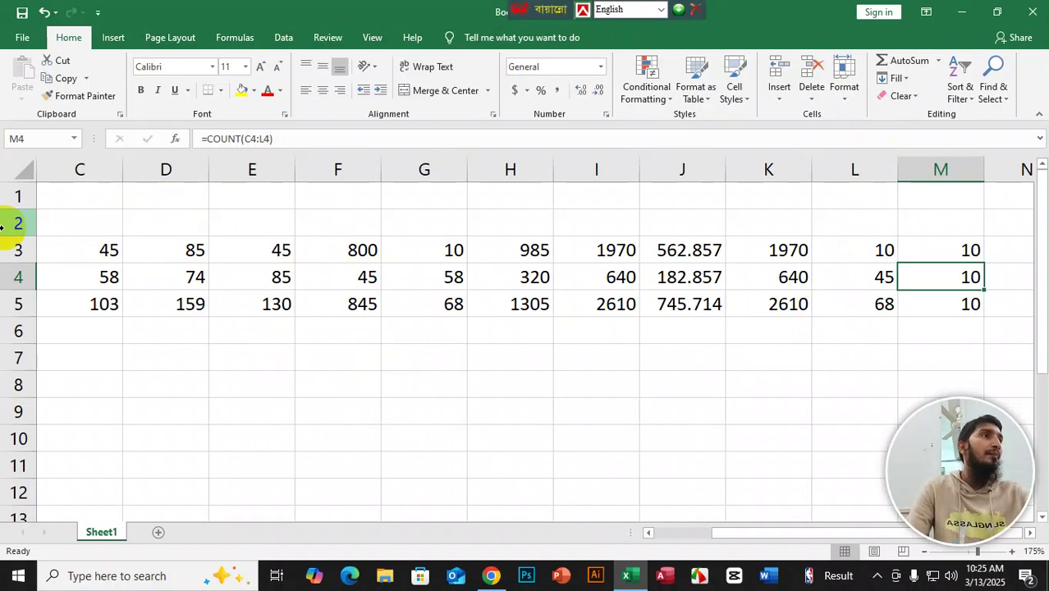
Step: Clear all values and formulas from the range C3:M5
{"action": "left_click_drag", "start_coordinate": [90, 245], "coordinate": [945, 302]}
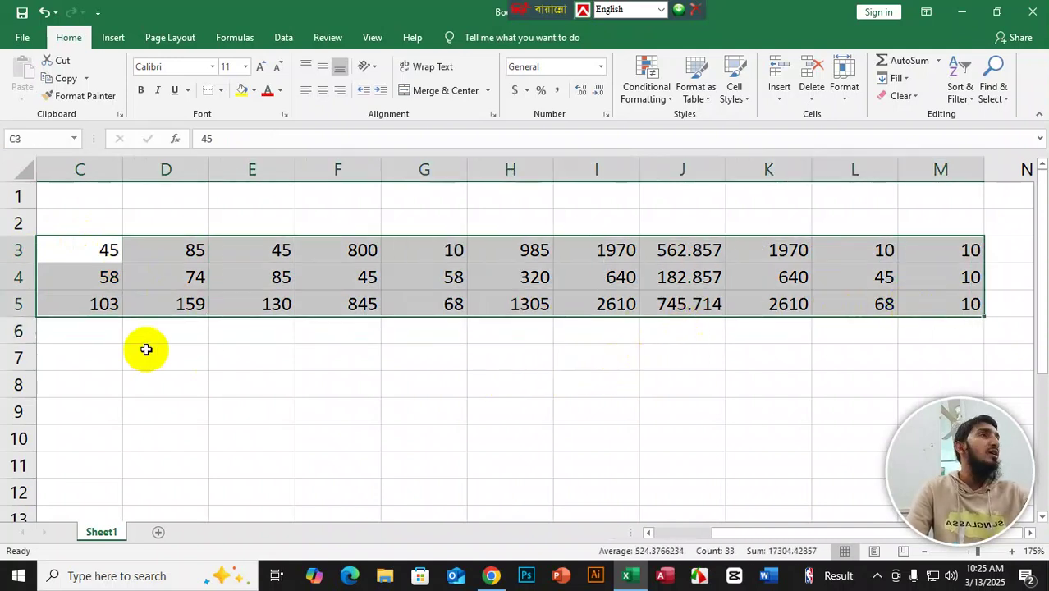
{"action": "key", "text": "Delete"}
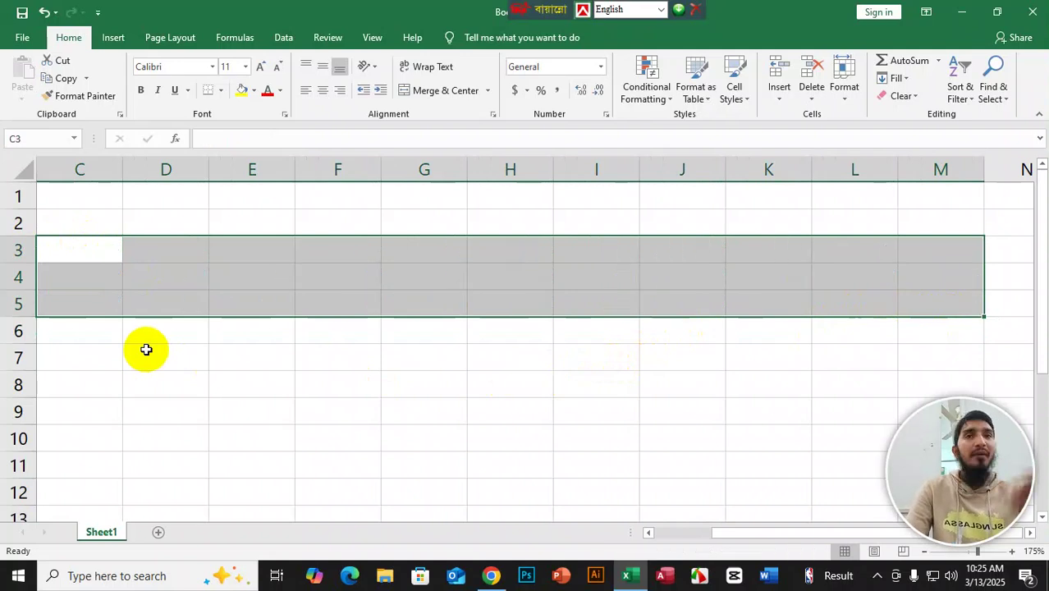
Step: Enter the values 88, 45, 45, 4, 5 and 45 across cells D4 to I4
{"action": "left_click", "coordinate": [156, 271]}
{"action": "type", "text": "88"}
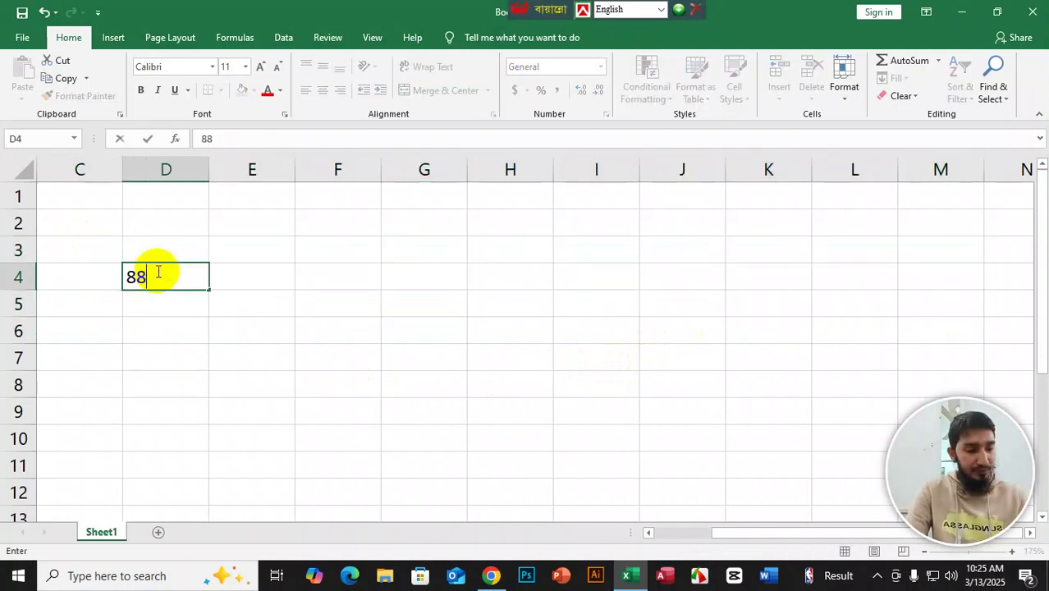
{"action": "key", "text": "Tab"}
{"action": "type", "text": "45"}
{"action": "key", "text": "Tab"}
{"action": "type", "text": "45"}
{"action": "key", "text": "Tab"}
{"action": "type", "text": "4"}
{"action": "key", "text": "Tab"}
{"action": "type", "text": "5"}
{"action": "key", "text": "Tab"}
{"action": "type", "text": "45"}
{"action": "key", "text": "Tab"}
{"action": "key", "text": "Down"}
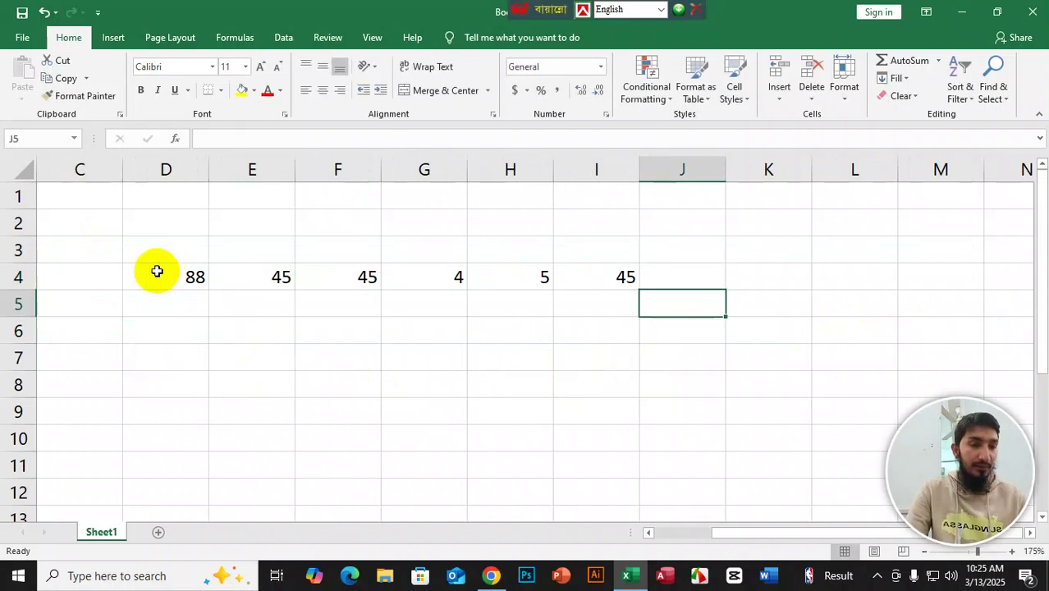
Step: Enter 58 in cell I5, and 45, 4 and 5 in cells H6, G6 and F6
{"action": "key", "text": "Left"}
{"action": "type", "text": "58"}
{"action": "key", "text": "Return"}
{"action": "key", "text": "Left"}
{"action": "type", "text": "45"}
{"action": "key", "text": "Left"}
{"action": "type", "text": "4"}
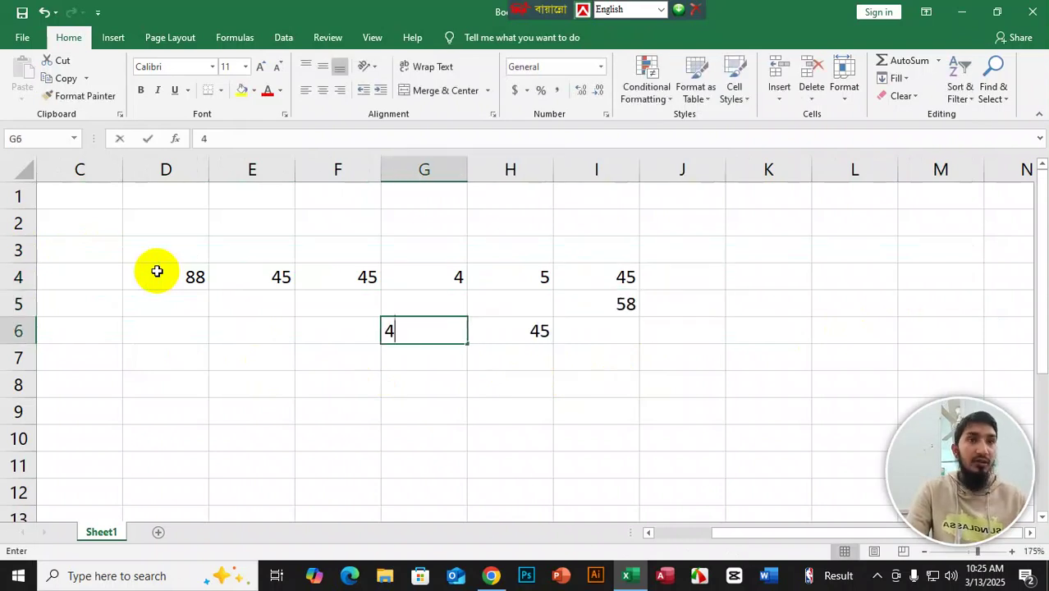
{"action": "key", "text": "Left"}
{"action": "type", "text": "5"}
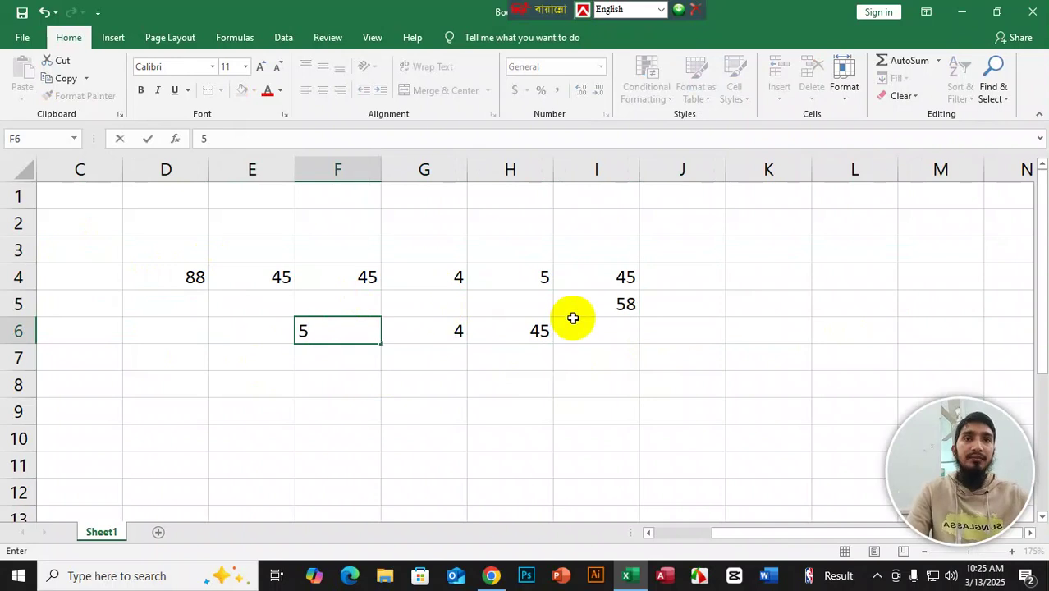
Step: Delete the misplaced values in cells H6 and F6
{"action": "left_click", "coordinate": [535, 330]}
{"action": "key", "text": "Delete"}
{"action": "left_click", "coordinate": [434, 328]}
{"action": "left_click", "coordinate": [363, 335]}
{"action": "key", "text": "Delete"}
Step: Complete row 5 by entering 7, 4, 55, 5 and 85 in cells H5, G5, F5, E5 and D5
{"action": "left_click", "coordinate": [522, 302]}
{"action": "type", "text": "7"}
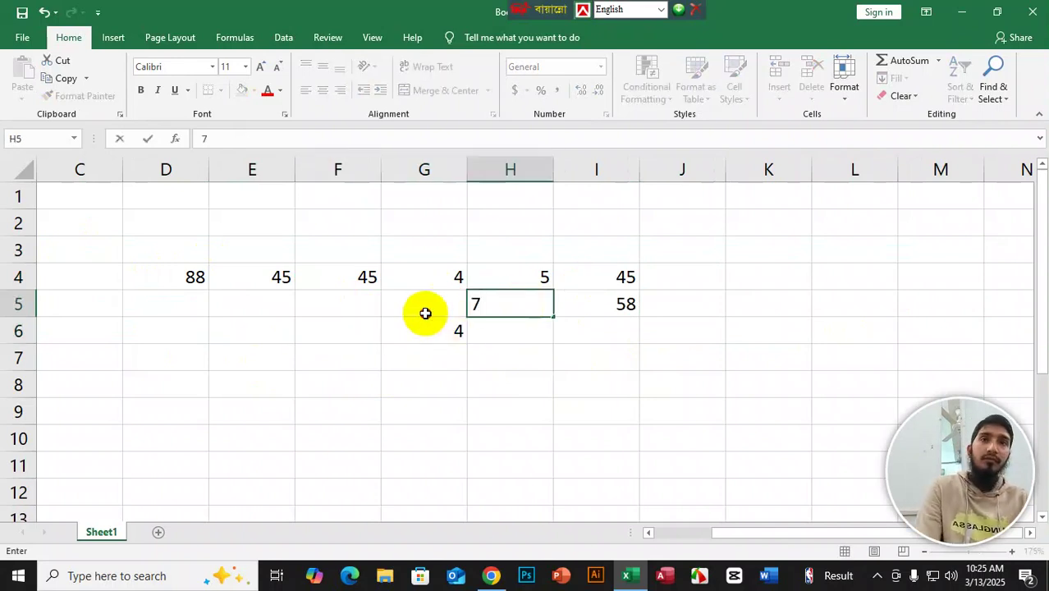
{"action": "left_click", "coordinate": [424, 311]}
{"action": "type", "text": "4"}
{"action": "left_click", "coordinate": [357, 309]}
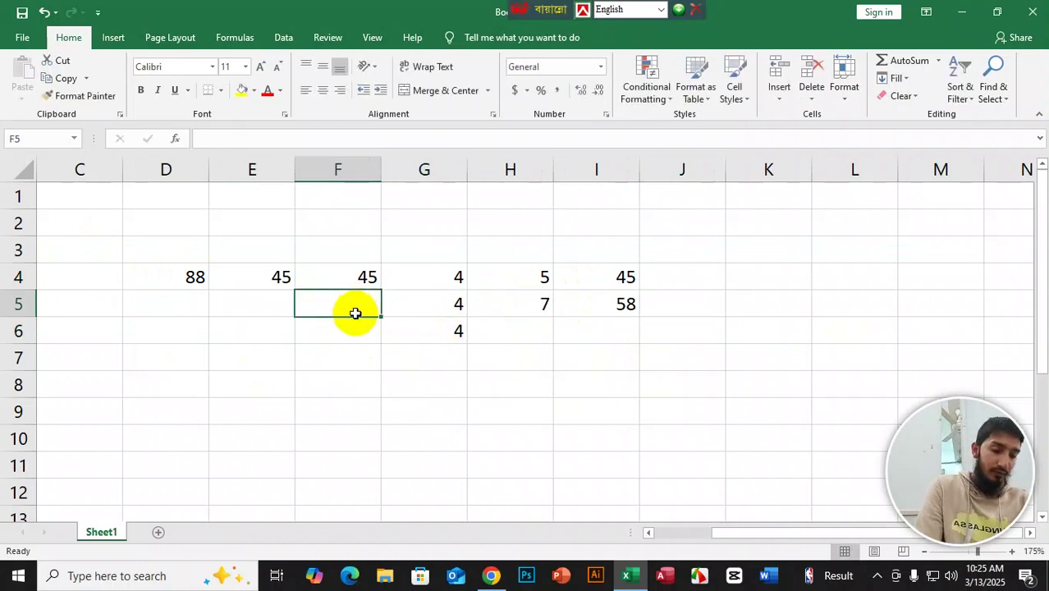
{"action": "type", "text": "55"}
{"action": "key", "text": "Left"}
{"action": "type", "text": "5"}
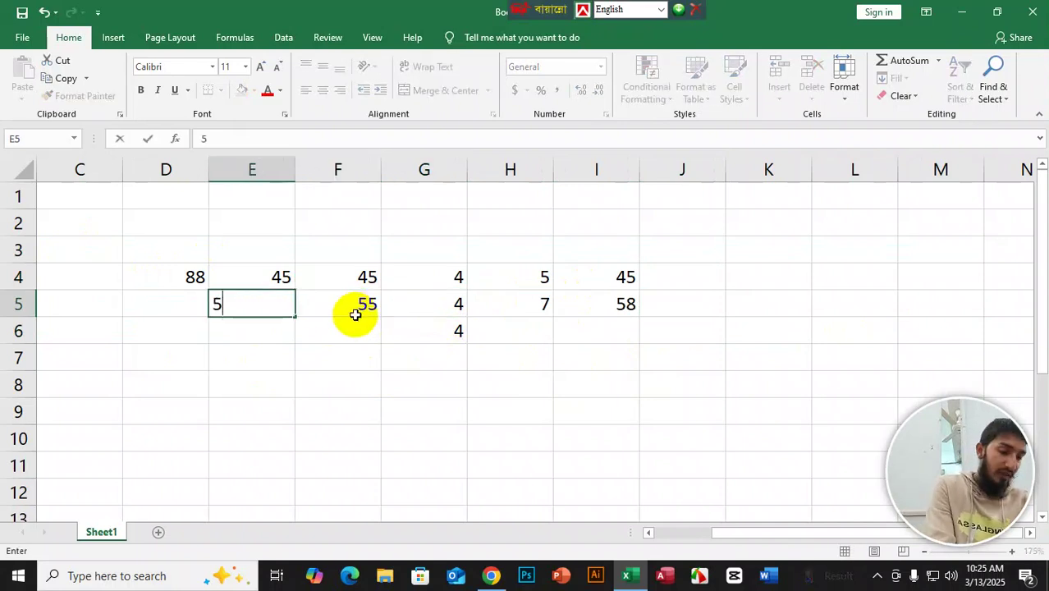
{"action": "key", "text": "Left"}
{"action": "type", "text": "85"}
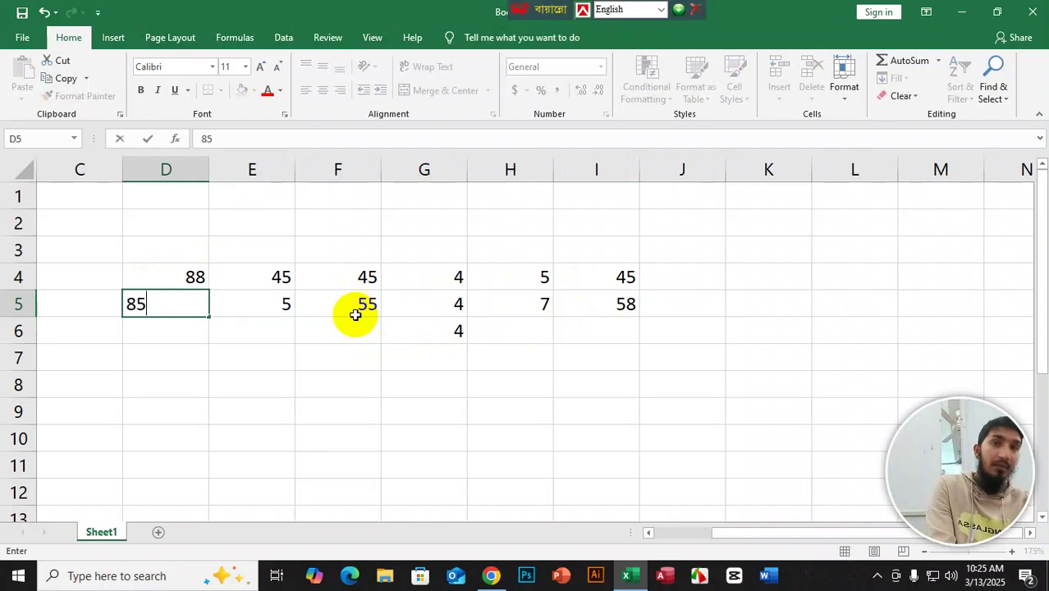
{"action": "left_click", "coordinate": [675, 275]}
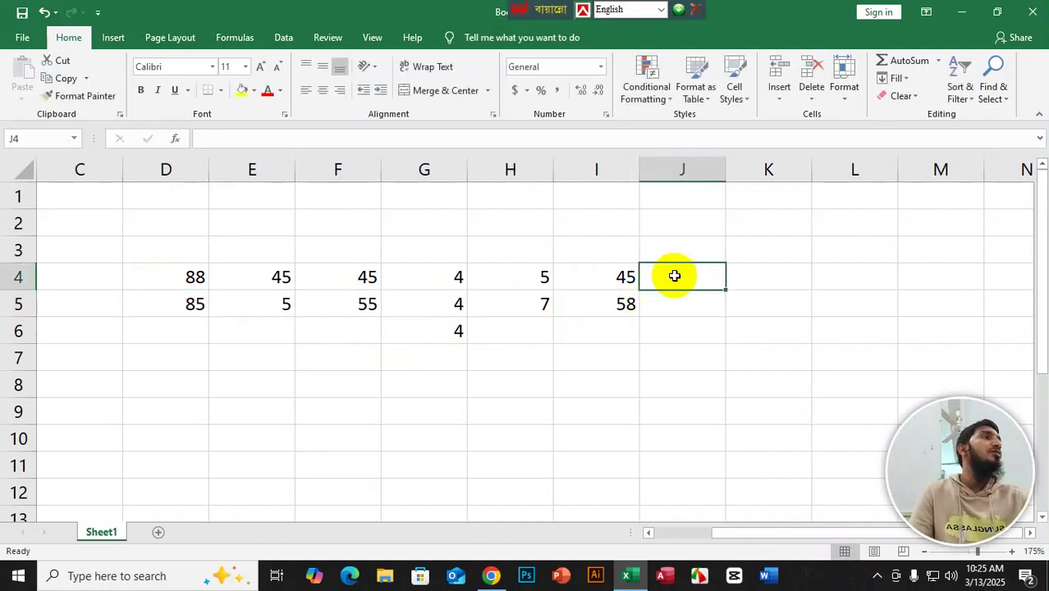
Step: Select D4:I4 and use AutoSum to insert a sum in J4 and an average in K4
{"action": "left_click_drag", "start_coordinate": [170, 283], "coordinate": [598, 288]}
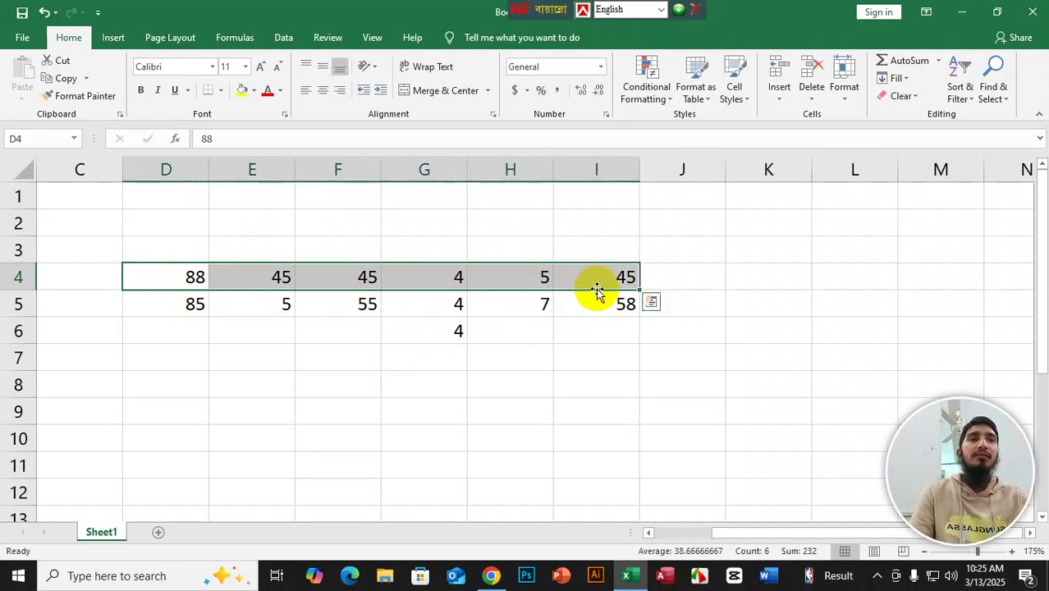
{"action": "left_click", "coordinate": [938, 62]}
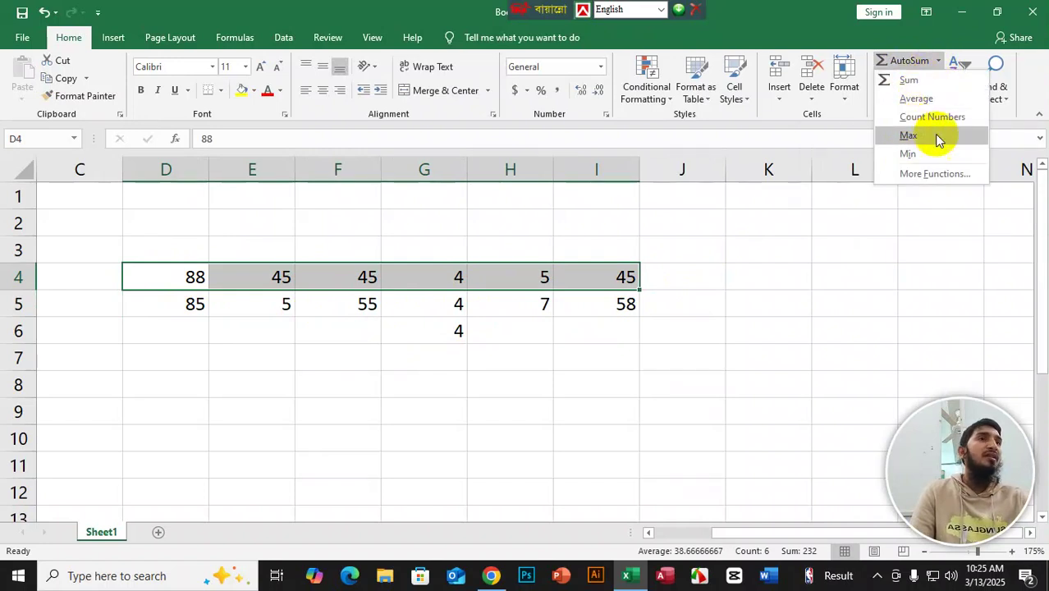
{"action": "left_click", "coordinate": [908, 80]}
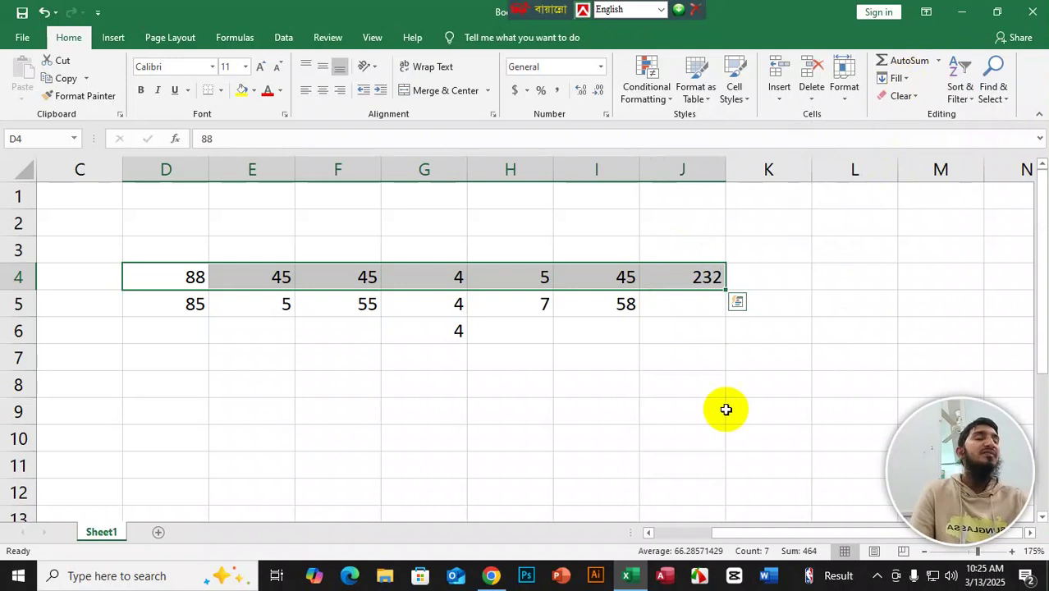
{"action": "left_click", "coordinate": [937, 60]}
{"action": "left_click", "coordinate": [932, 100]}
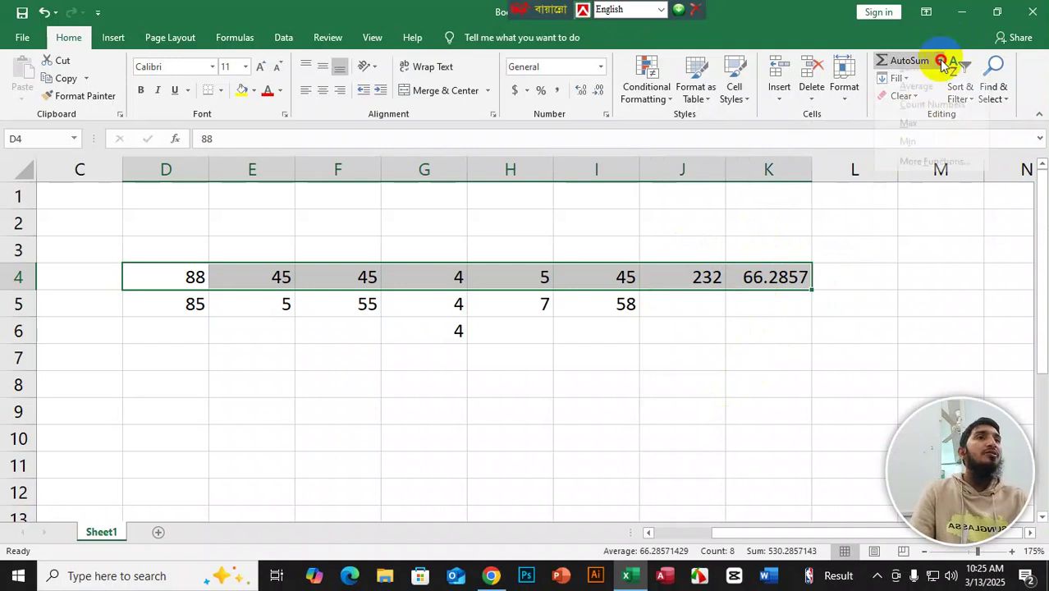
Step: Use AutoSum to add a number count, maximum and minimum for row 4 in cells L4, M4 and N4
{"action": "left_click", "coordinate": [938, 61]}
{"action": "left_click", "coordinate": [918, 116]}
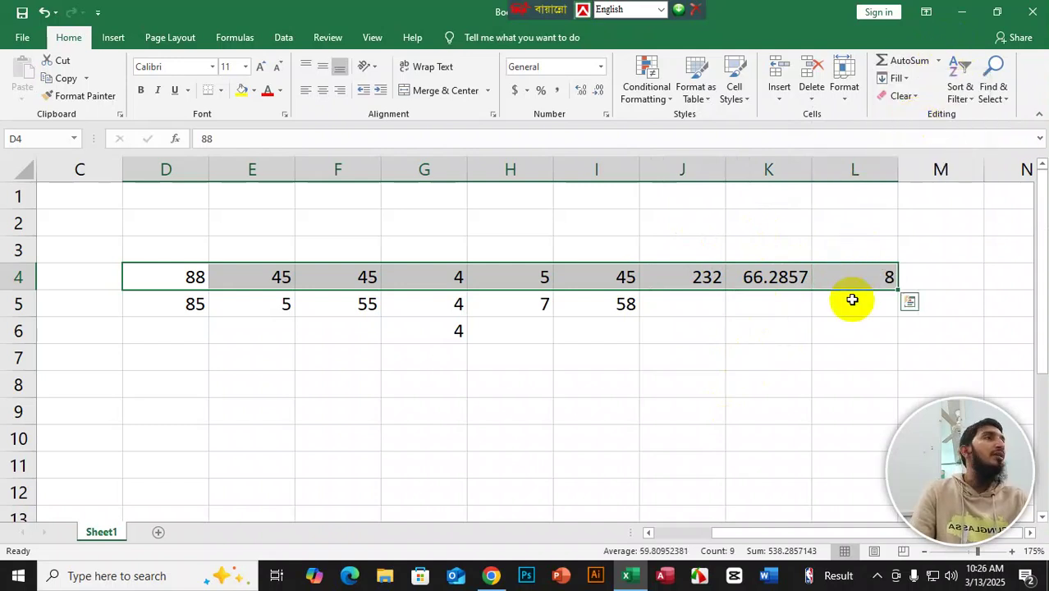
{"action": "left_click", "coordinate": [939, 62]}
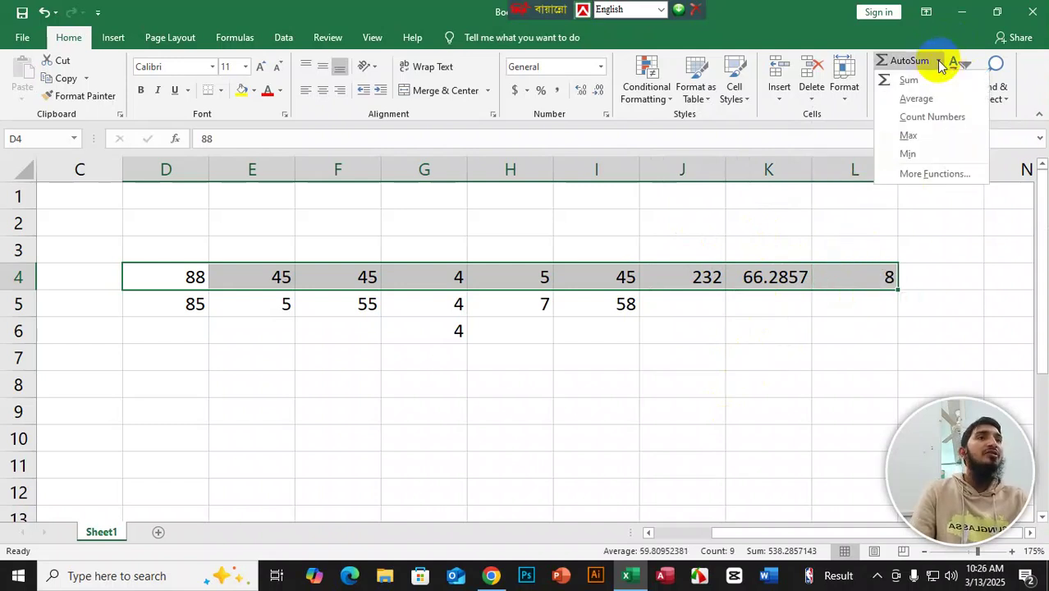
{"action": "left_click", "coordinate": [908, 134]}
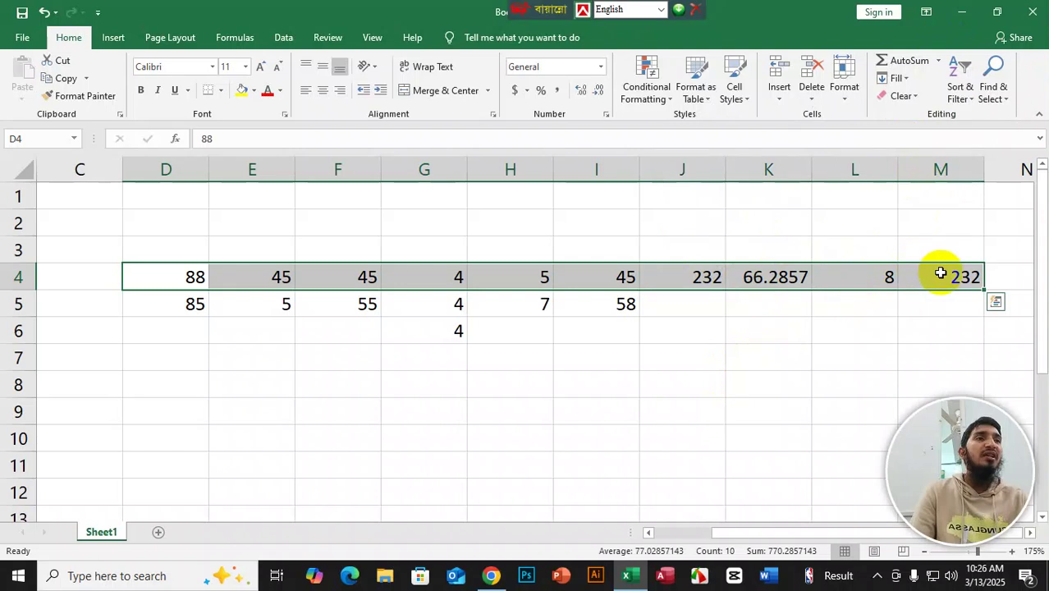
{"action": "left_click", "coordinate": [939, 61]}
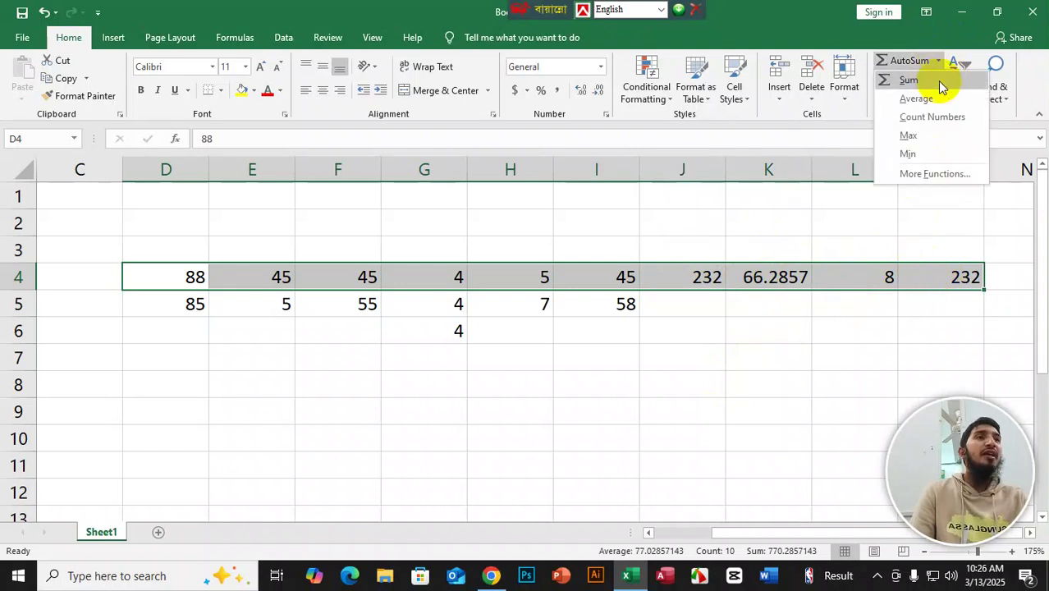
{"action": "left_click", "coordinate": [908, 156]}
{"action": "left_click_drag", "start_coordinate": [761, 534], "coordinate": [833, 529]}
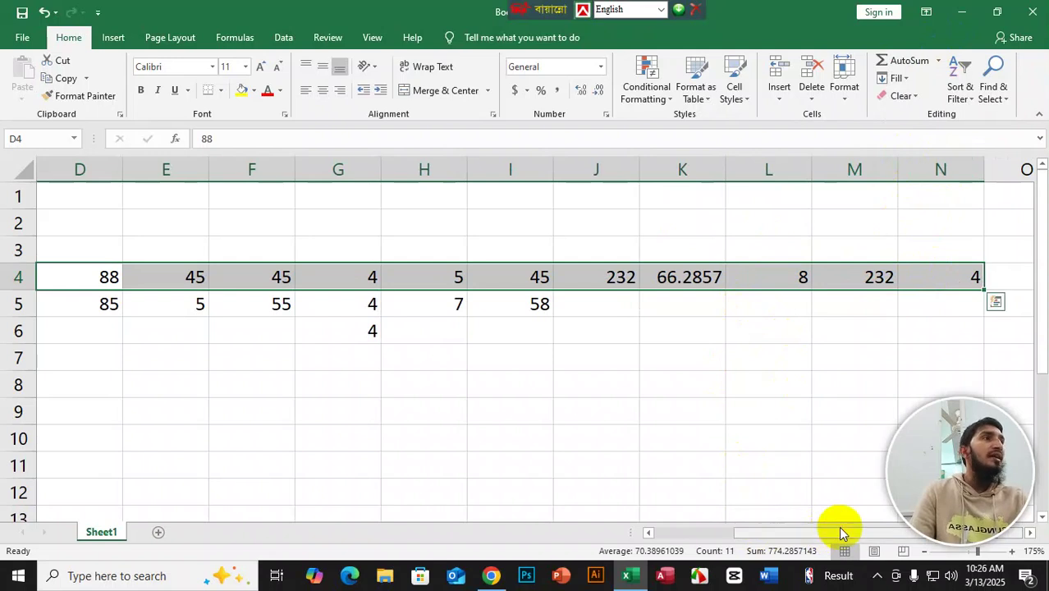
Step: Undo all the AutoSum results in cells J4 to N4
{"action": "key", "text": "ctrl+z"}
{"action": "key", "text": "ctrl+z"}
{"action": "key", "text": "ctrl+z"}
{"action": "key", "text": "ctrl+z"}
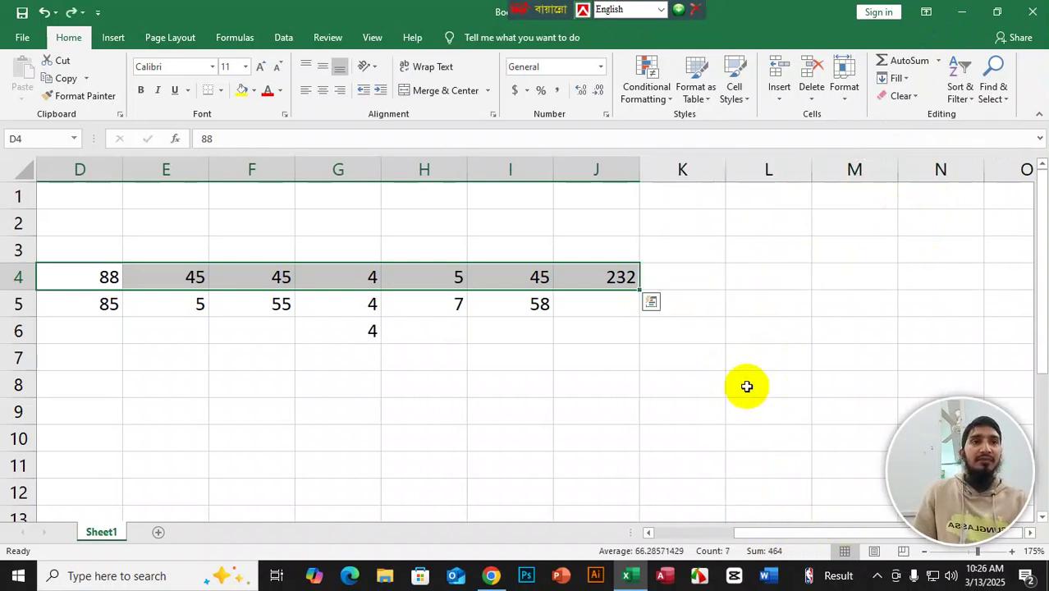
{"action": "key", "text": "ctrl+z"}
{"action": "left_click", "coordinate": [755, 360]}
Step: Sum the range D4:I4 into cell J4 with AutoSum and fill the formula down to J5
{"action": "left_click_drag", "start_coordinate": [109, 277], "coordinate": [519, 282]}
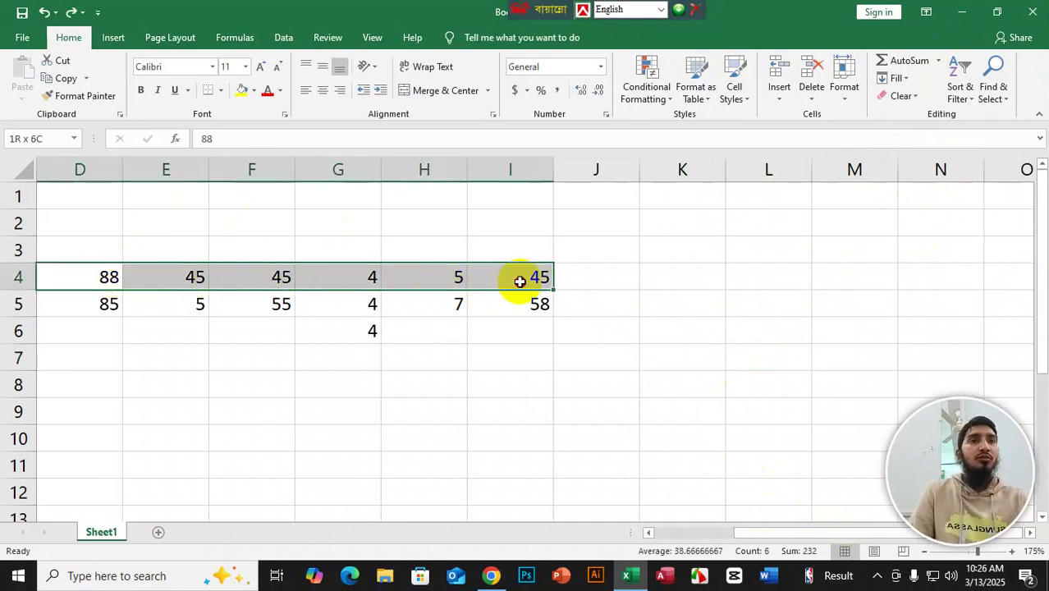
{"action": "left_click", "coordinate": [940, 64]}
{"action": "left_click", "coordinate": [914, 82]}
{"action": "left_click", "coordinate": [691, 330]}
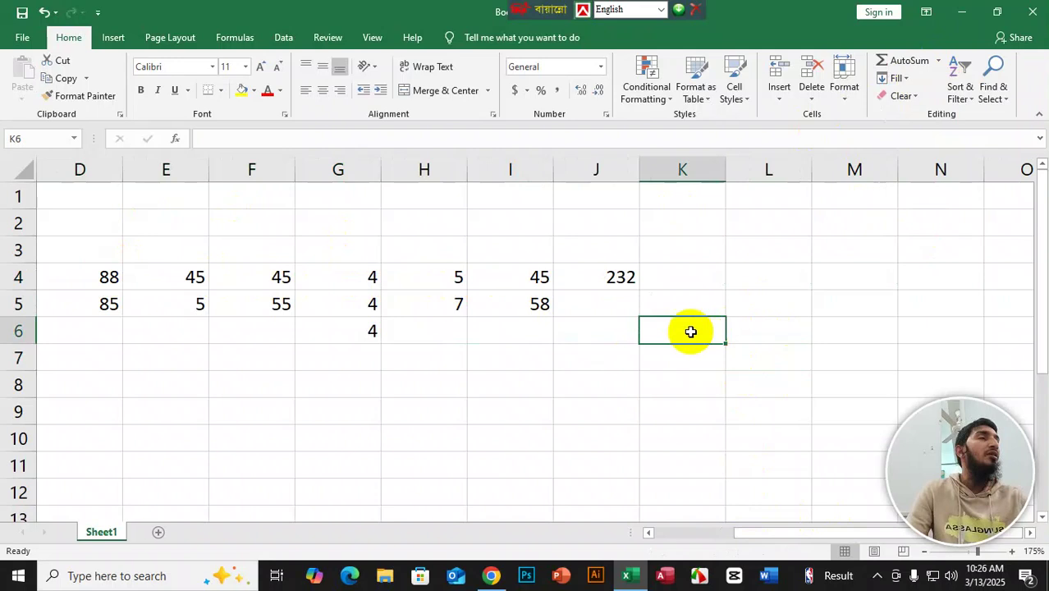
{"action": "left_click", "coordinate": [606, 278]}
{"action": "left_click_drag", "start_coordinate": [643, 291], "coordinate": [641, 310]}
Step: Average only the range D4:I4 into cell K4 with AutoSum and fill the formula down to K5
{"action": "left_click", "coordinate": [678, 280]}
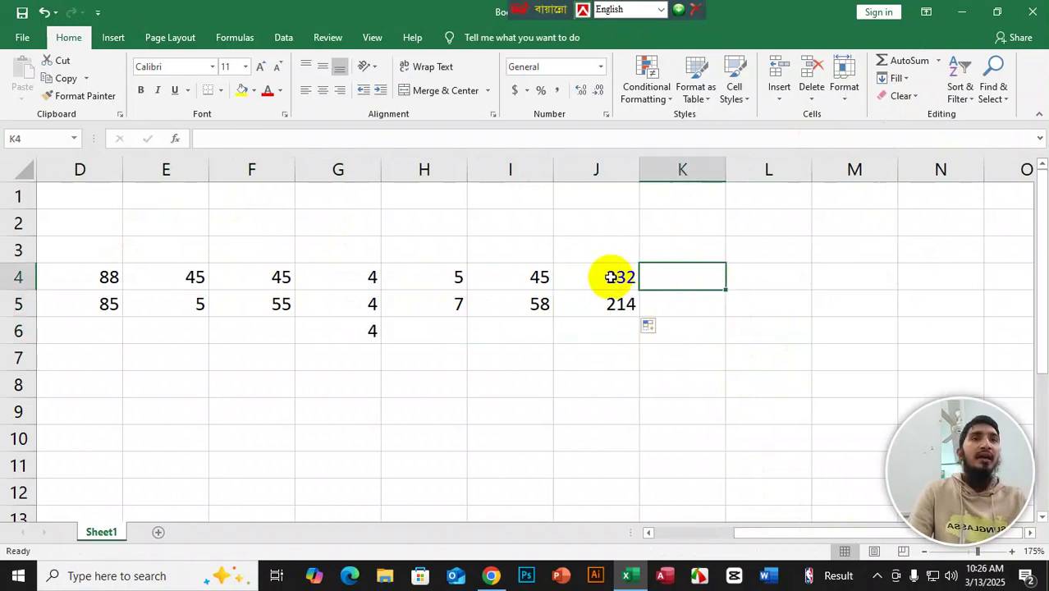
{"action": "left_click_drag", "start_coordinate": [536, 276], "coordinate": [117, 269]}
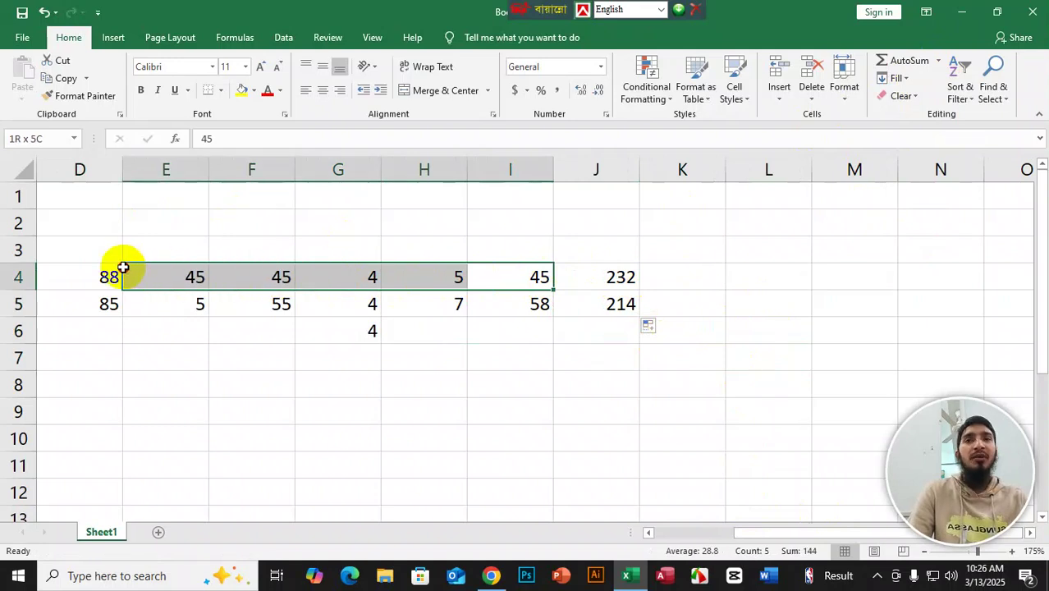
{"action": "left_click", "coordinate": [609, 273]}
{"action": "key", "text": "Tab"}
{"action": "left_click_drag", "start_coordinate": [86, 272], "coordinate": [529, 277]}
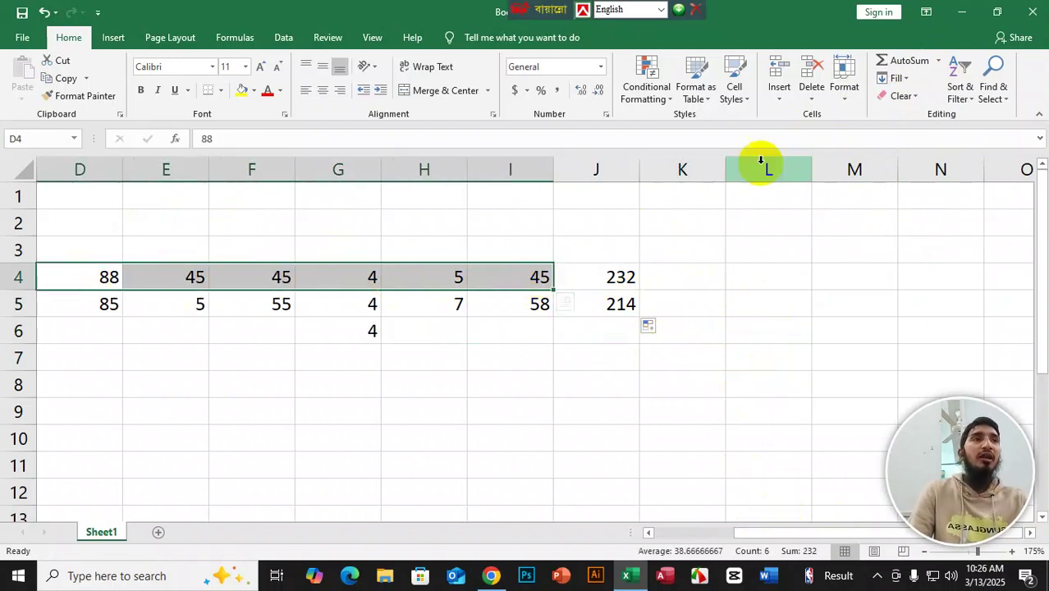
{"action": "left_click", "coordinate": [941, 63]}
{"action": "left_click", "coordinate": [910, 96]}
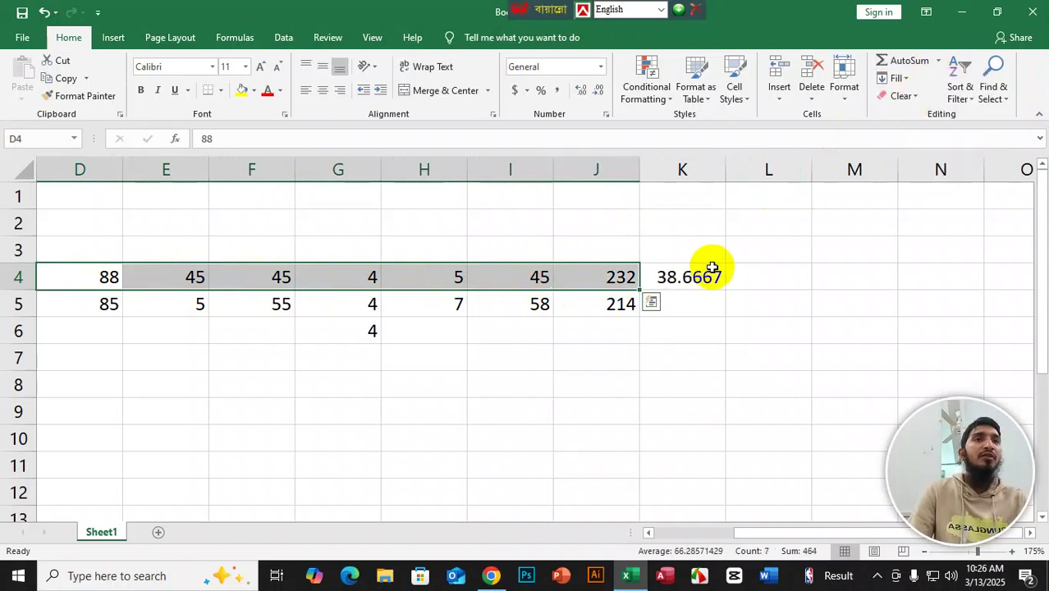
{"action": "left_click", "coordinate": [685, 278]}
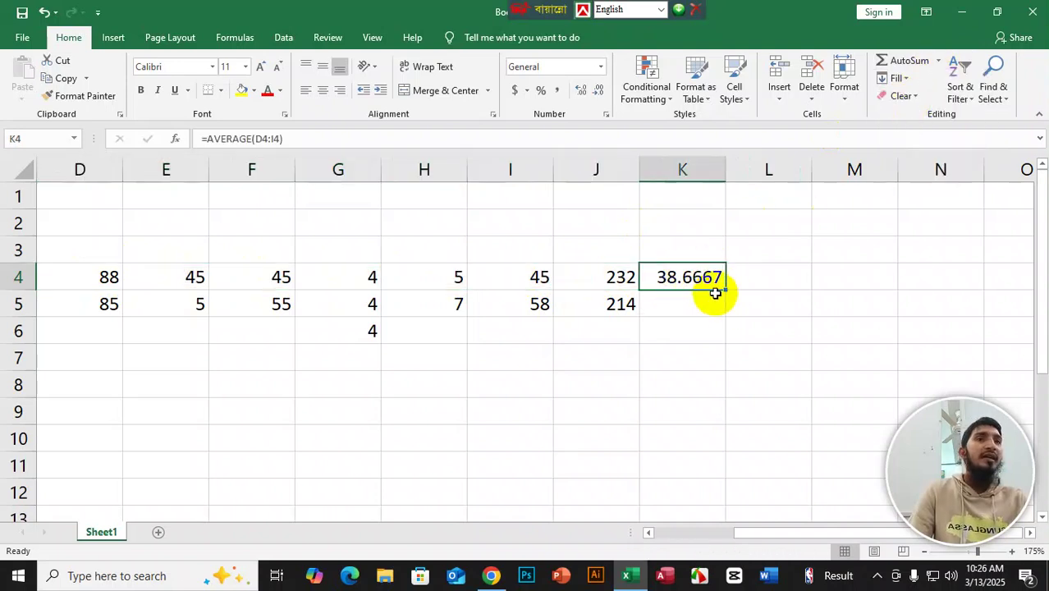
{"action": "left_click_drag", "start_coordinate": [726, 292], "coordinate": [722, 309]}
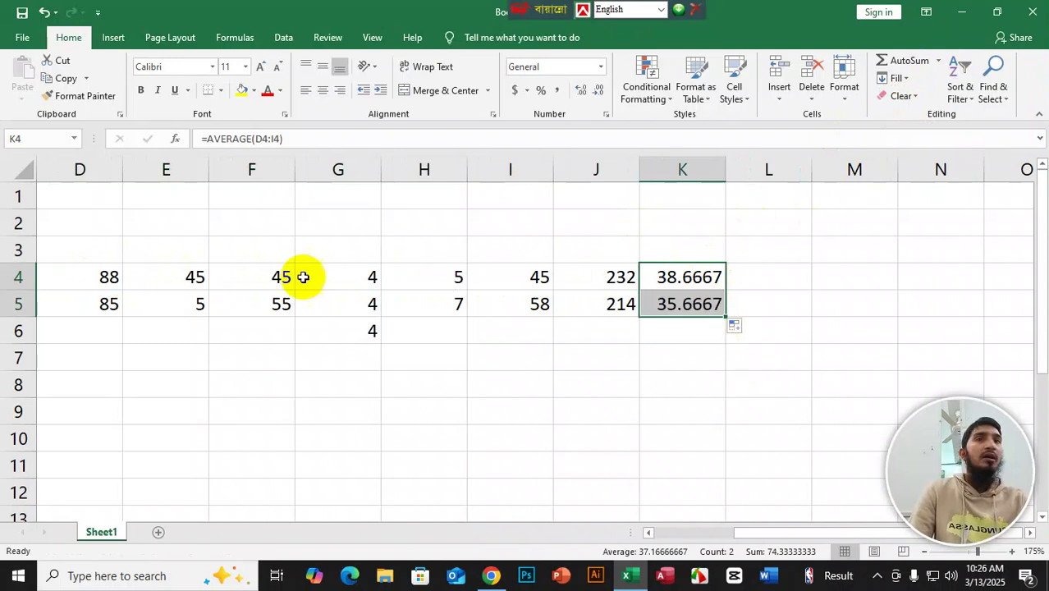
Step: Find the maximum of D4:I4 in cell L4 with AutoSum and fill the formula down to L5
{"action": "left_click_drag", "start_coordinate": [78, 277], "coordinate": [517, 277]}
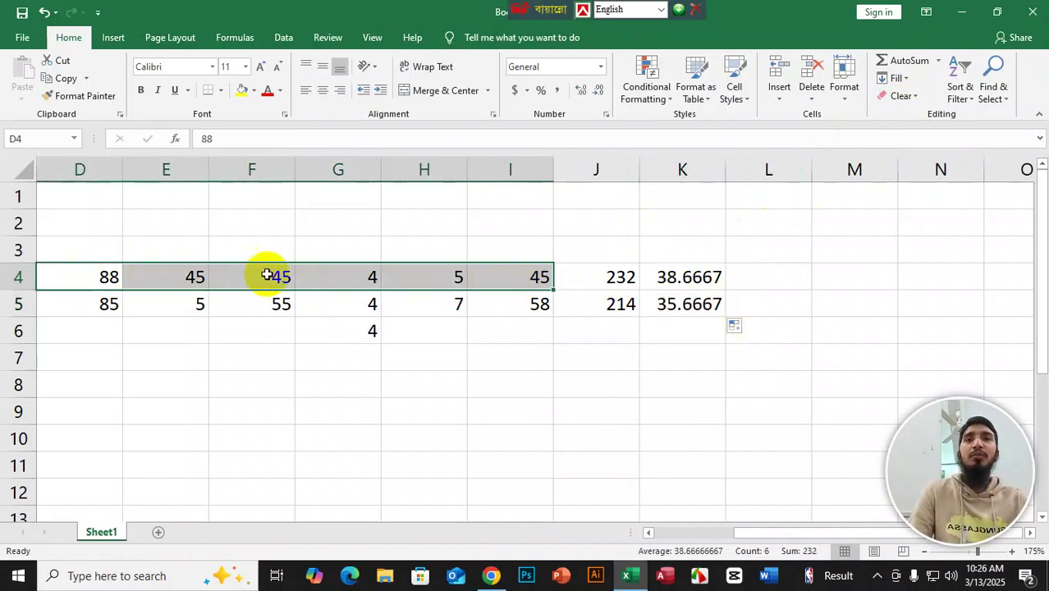
{"action": "left_click", "coordinate": [941, 65]}
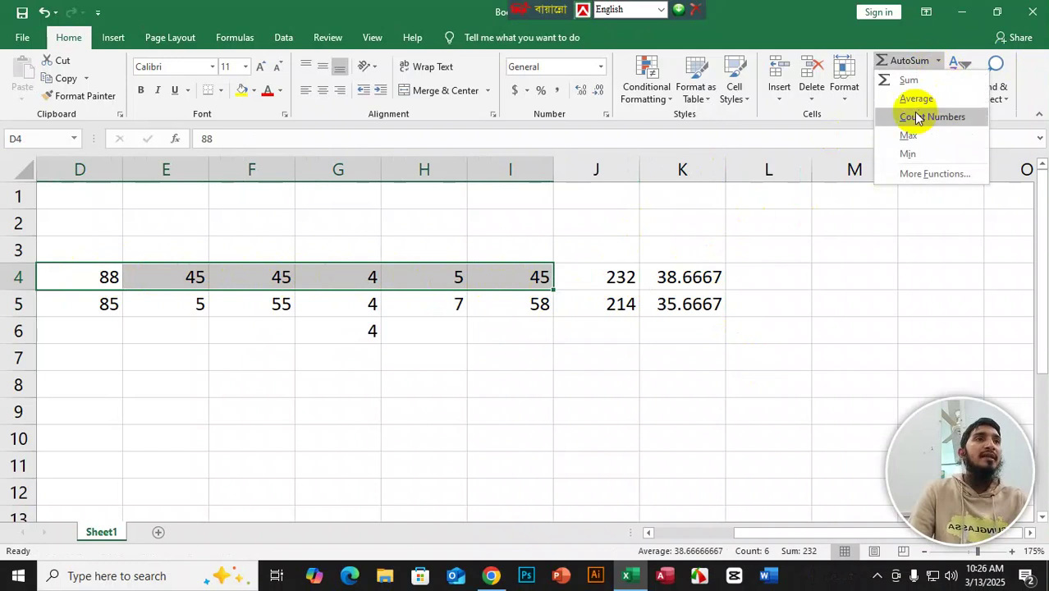
{"action": "left_click", "coordinate": [906, 137]}
{"action": "left_click", "coordinate": [799, 280]}
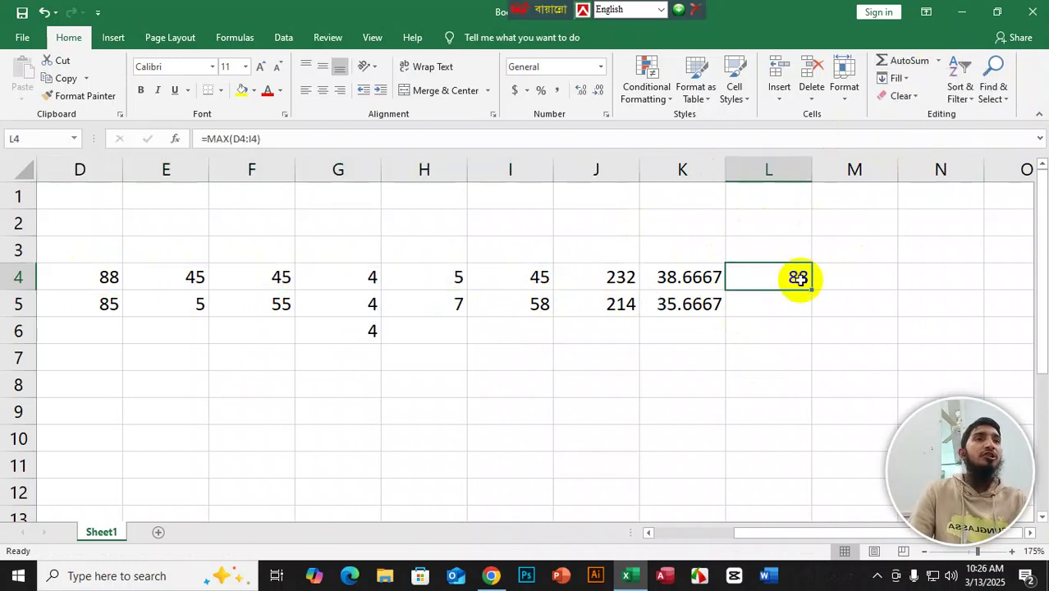
{"action": "left_click_drag", "start_coordinate": [810, 289], "coordinate": [809, 316]}
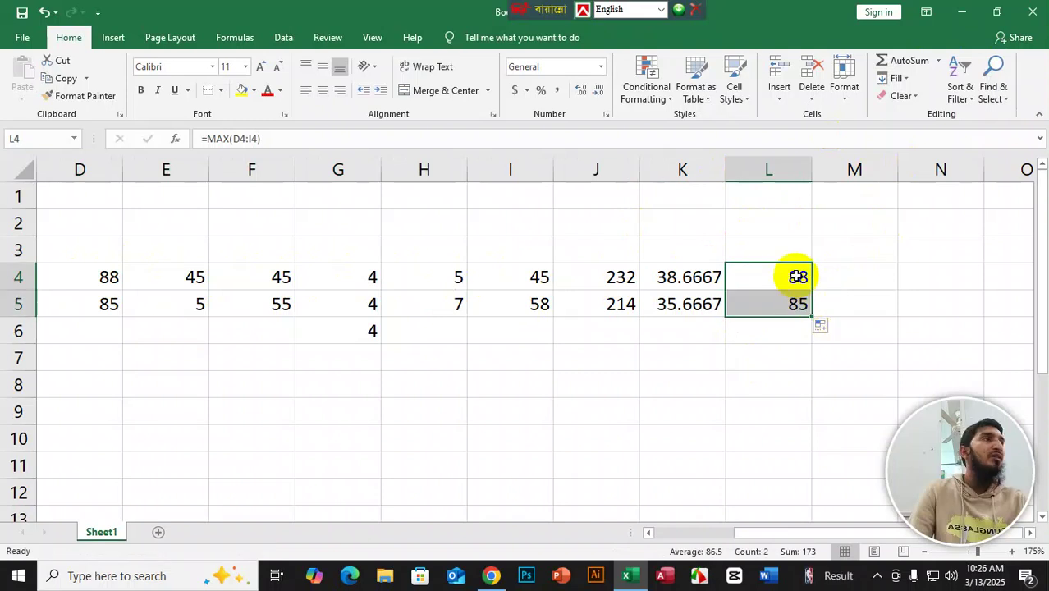
Step: Find the minimum of D4:I4 in cell M4 with AutoSum and fill the formula down to M5
{"action": "left_click_drag", "start_coordinate": [115, 276], "coordinate": [534, 276]}
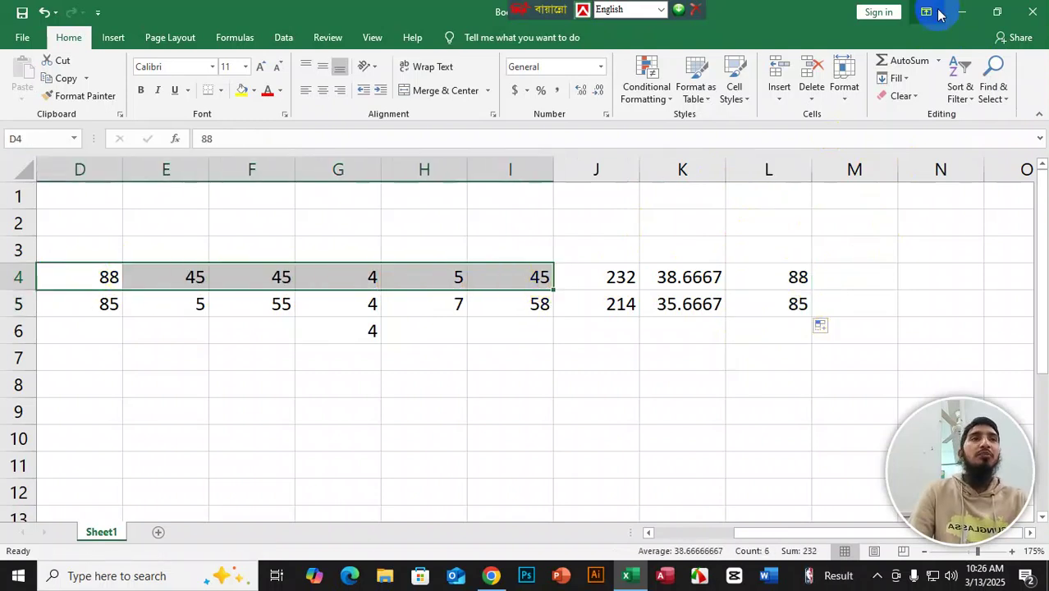
{"action": "left_click", "coordinate": [938, 61]}
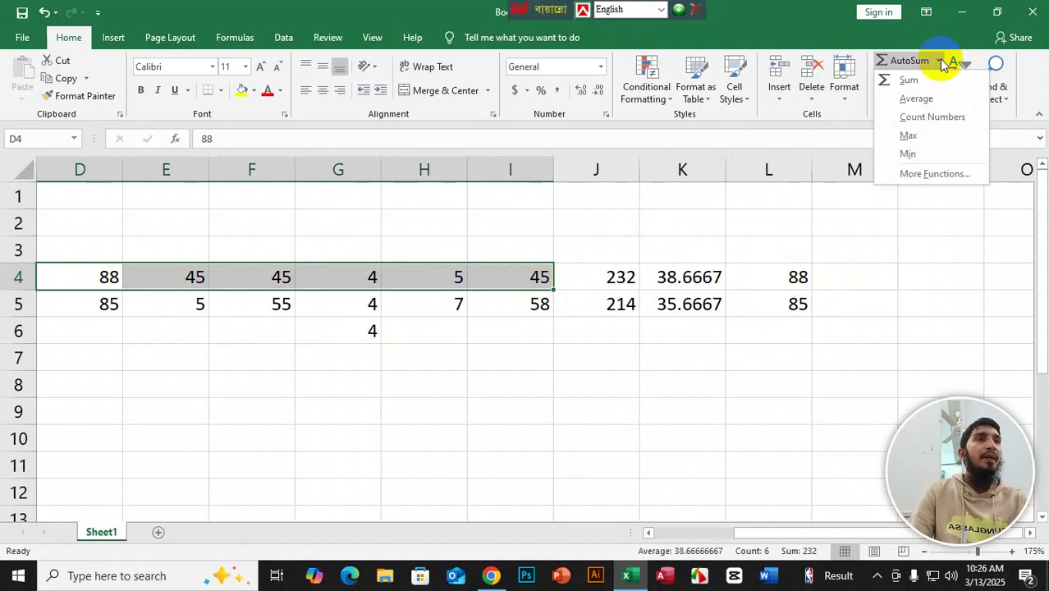
{"action": "left_click", "coordinate": [907, 154]}
{"action": "left_click", "coordinate": [862, 277]}
{"action": "left_click_drag", "start_coordinate": [898, 289], "coordinate": [890, 306]}
Step: Count the numbers in D4:M4 into cell N4 with AutoSum and fill the formula down to N5
{"action": "left_click", "coordinate": [952, 277]}
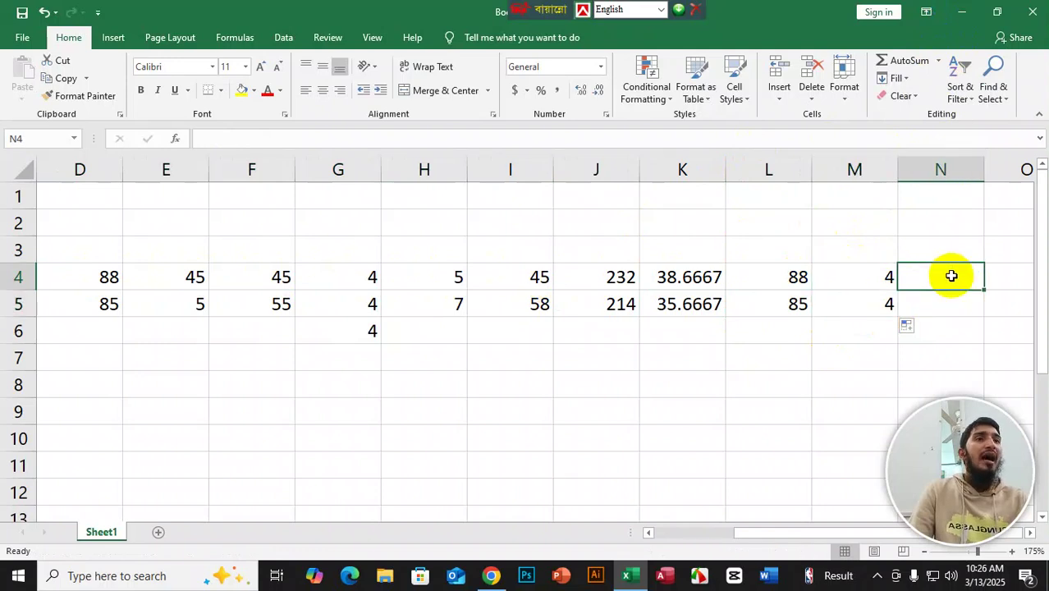
{"action": "left_click_drag", "start_coordinate": [101, 277], "coordinate": [842, 279]}
{"action": "left_click", "coordinate": [939, 66]}
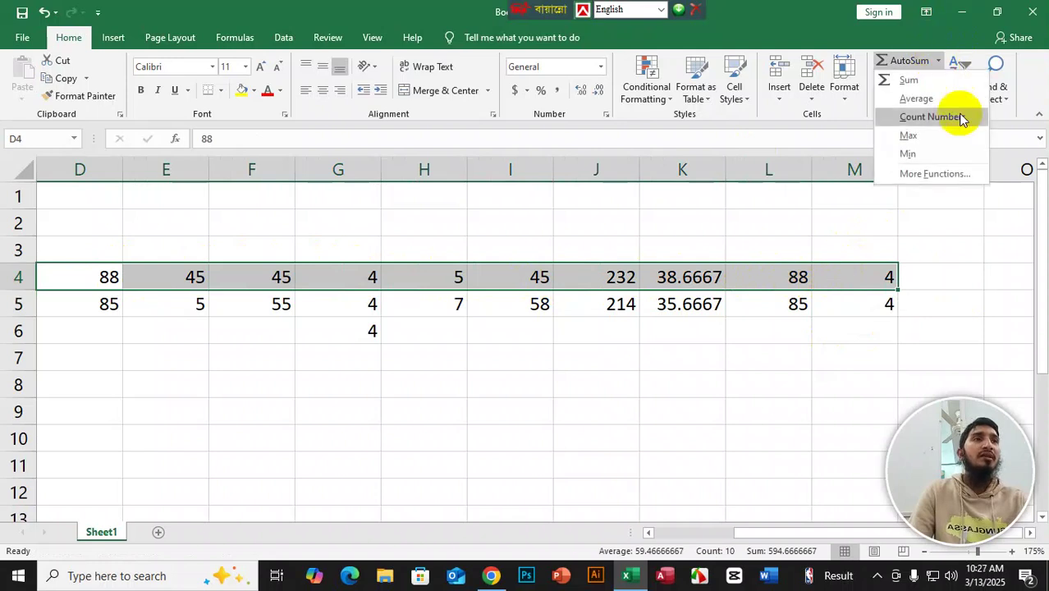
{"action": "left_click", "coordinate": [917, 115]}
{"action": "left_click", "coordinate": [936, 281]}
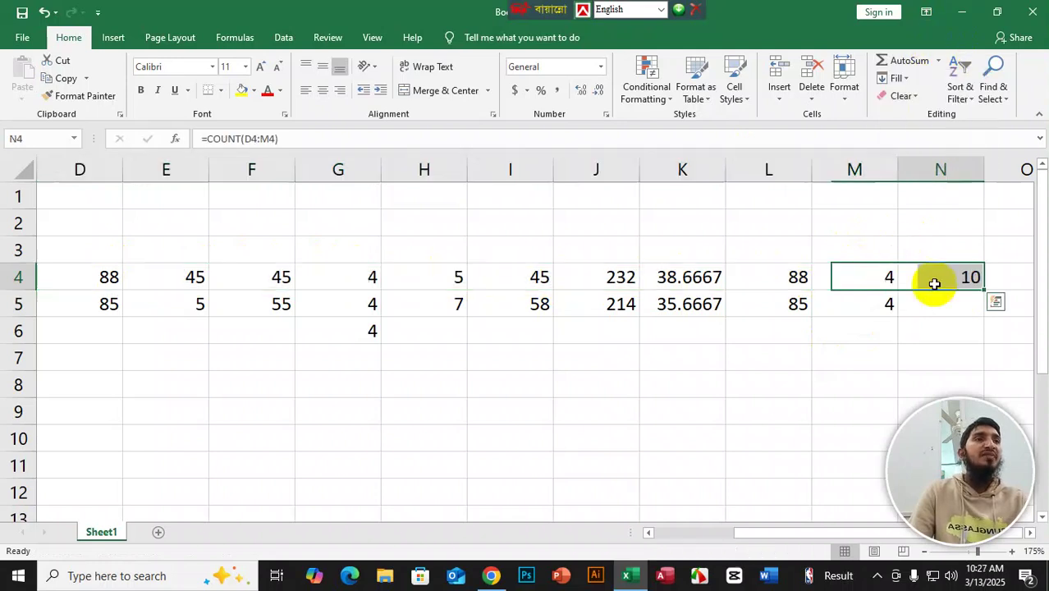
{"action": "left_click_drag", "start_coordinate": [985, 291], "coordinate": [983, 313]}
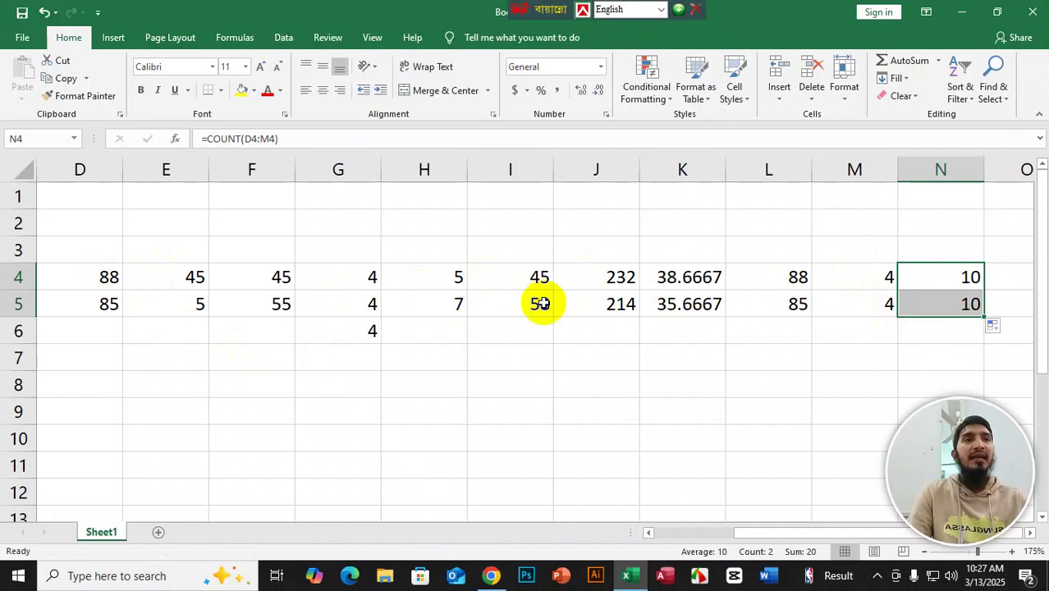
Step: Enter "january" in cell I7 and fill the month series down to I14
{"action": "left_click", "coordinate": [492, 353]}
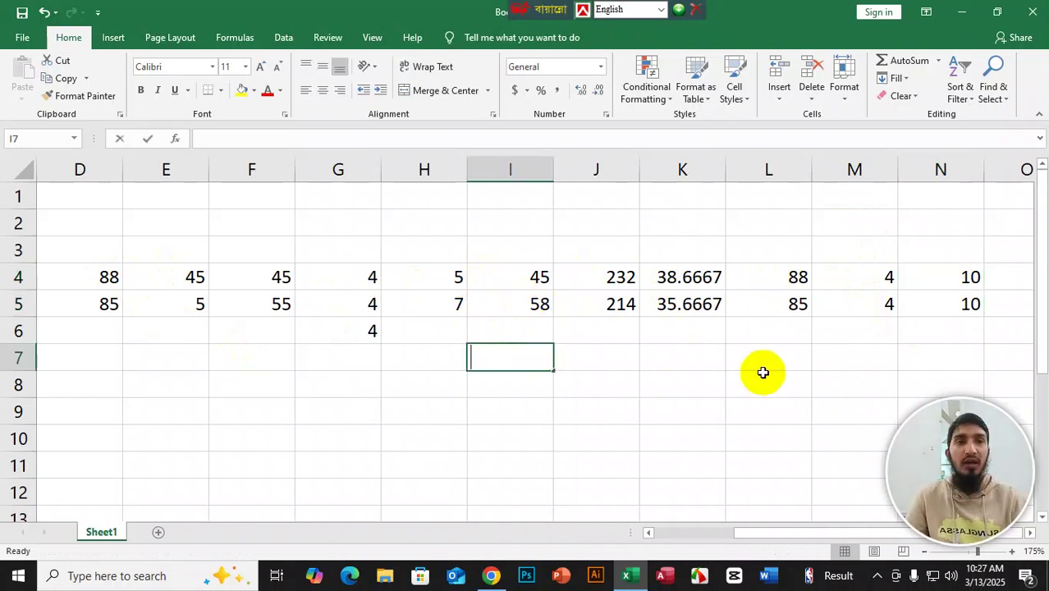
{"action": "type", "text": "january"}
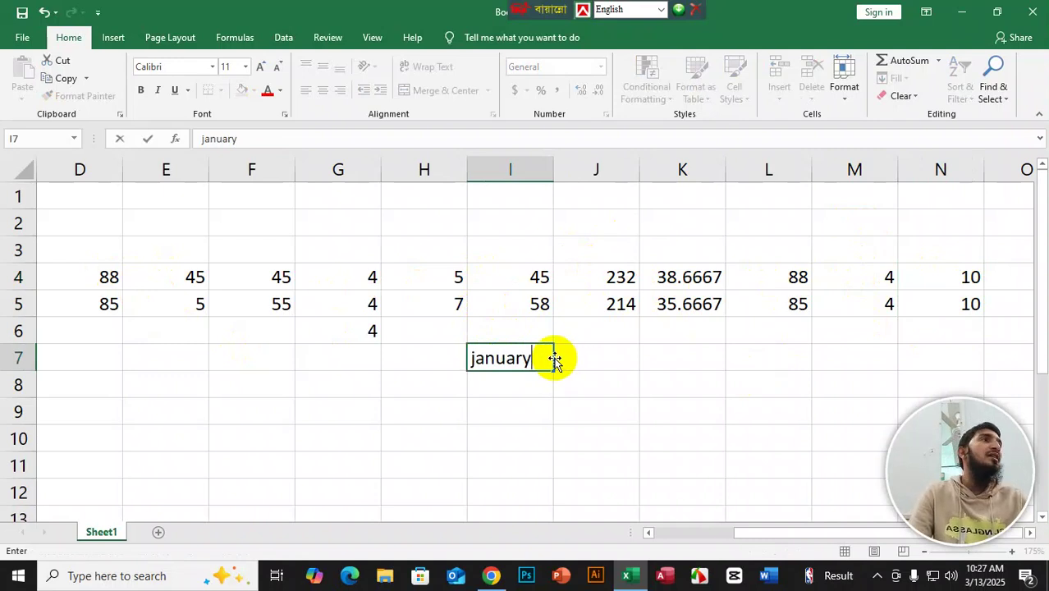
{"action": "left_click_drag", "start_coordinate": [551, 370], "coordinate": [726, 439]}
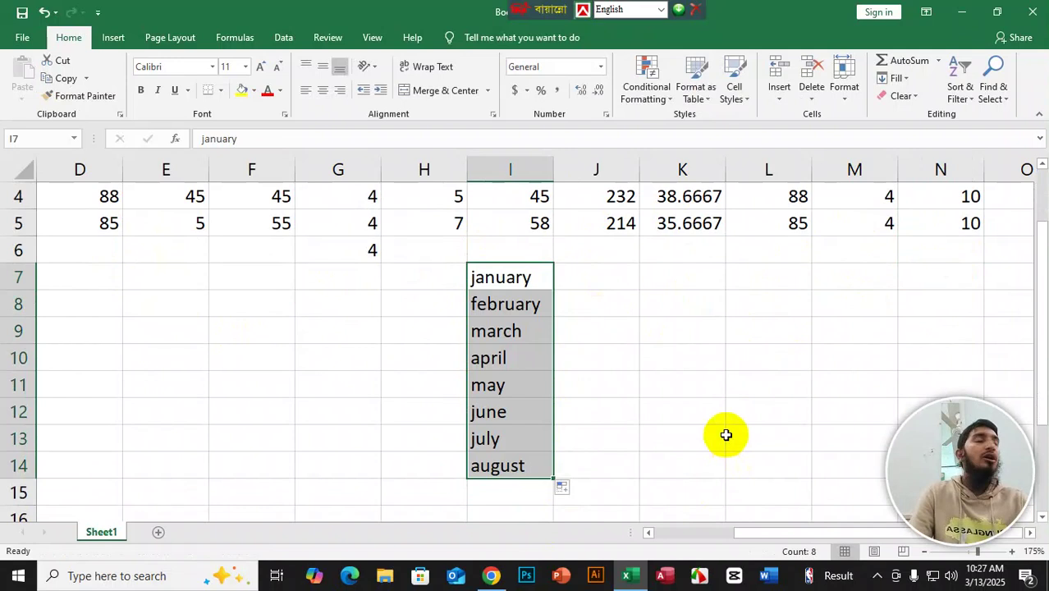
Step: Enter "sunday" in cell J7 and fill the weekday series down to J14
{"action": "left_click", "coordinate": [584, 282]}
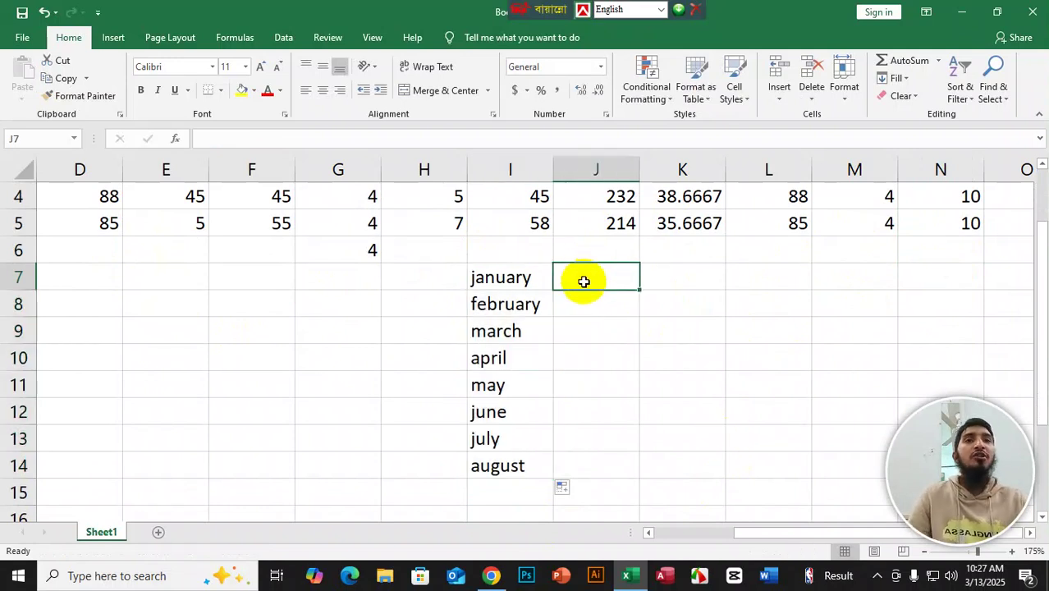
{"action": "type", "text": "sun"}
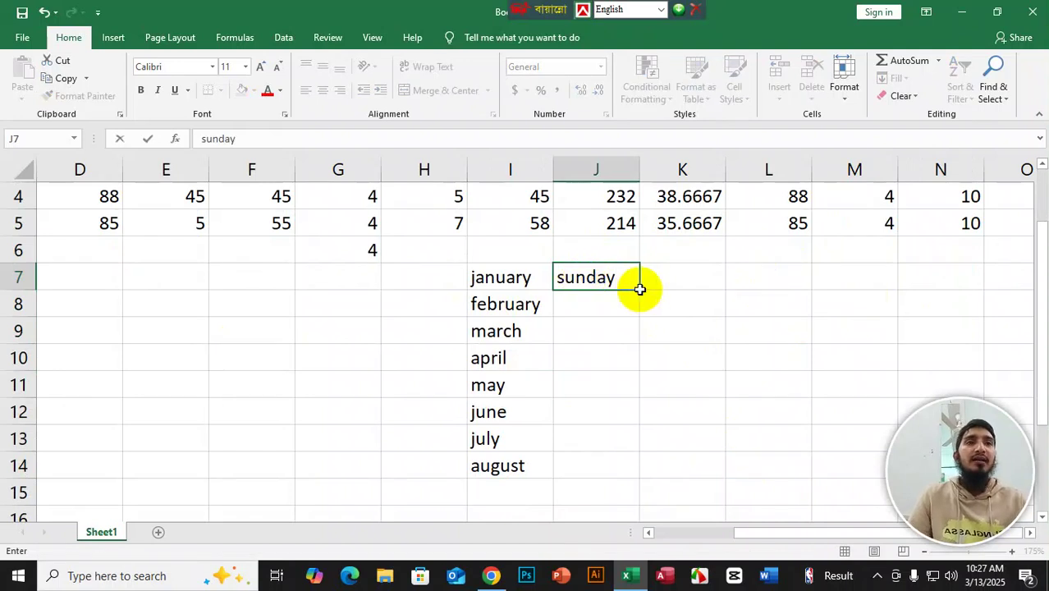
{"action": "type", "text": "day"}
{"action": "left_click_drag", "start_coordinate": [637, 290], "coordinate": [637, 477]}
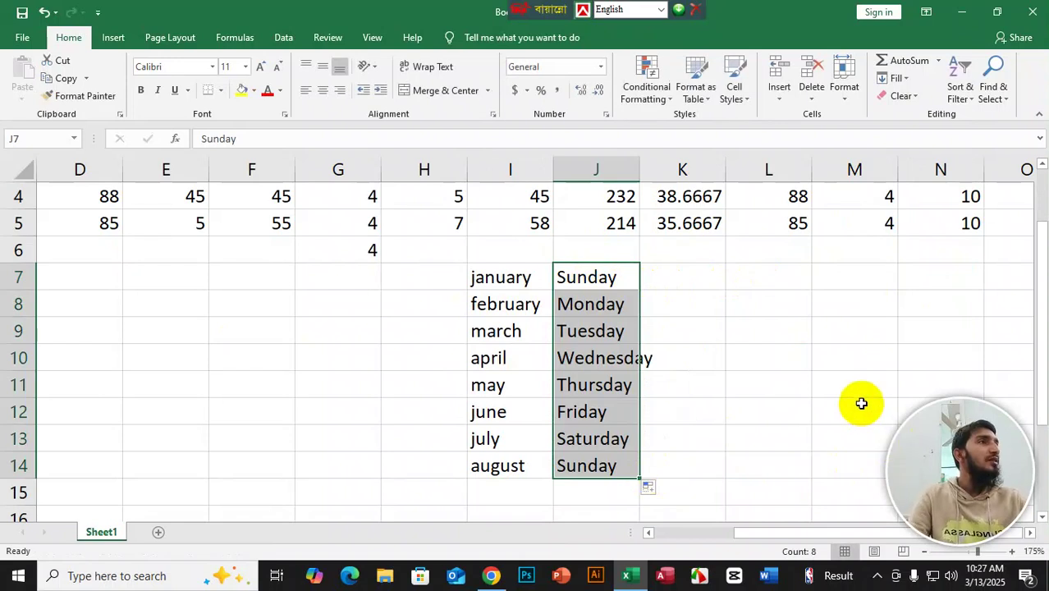
Step: Enter "1st day" in cell F8
{"action": "left_click", "coordinate": [248, 307]}
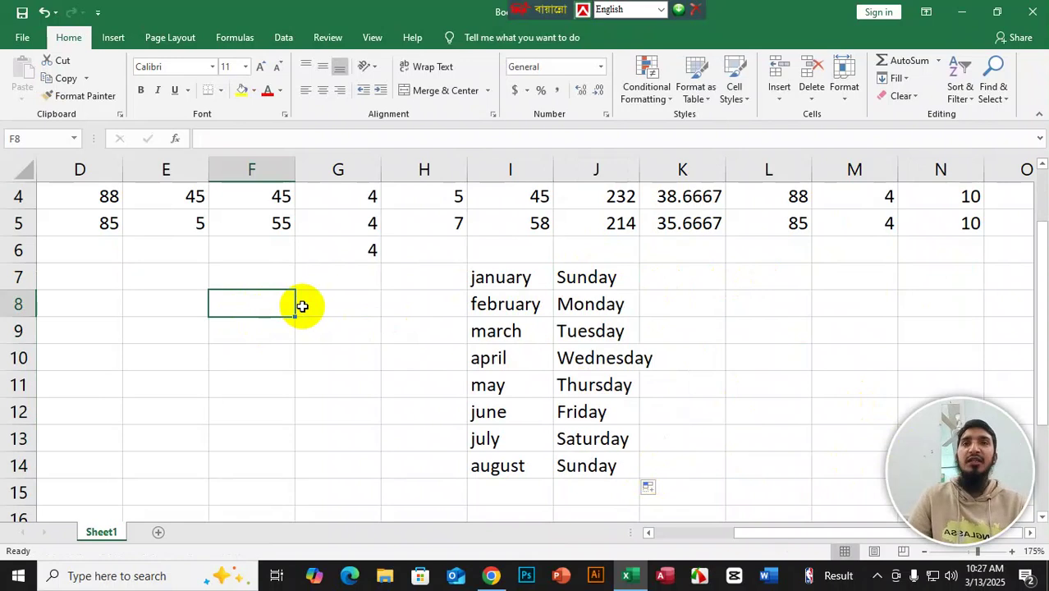
{"action": "type", "text": "2"}
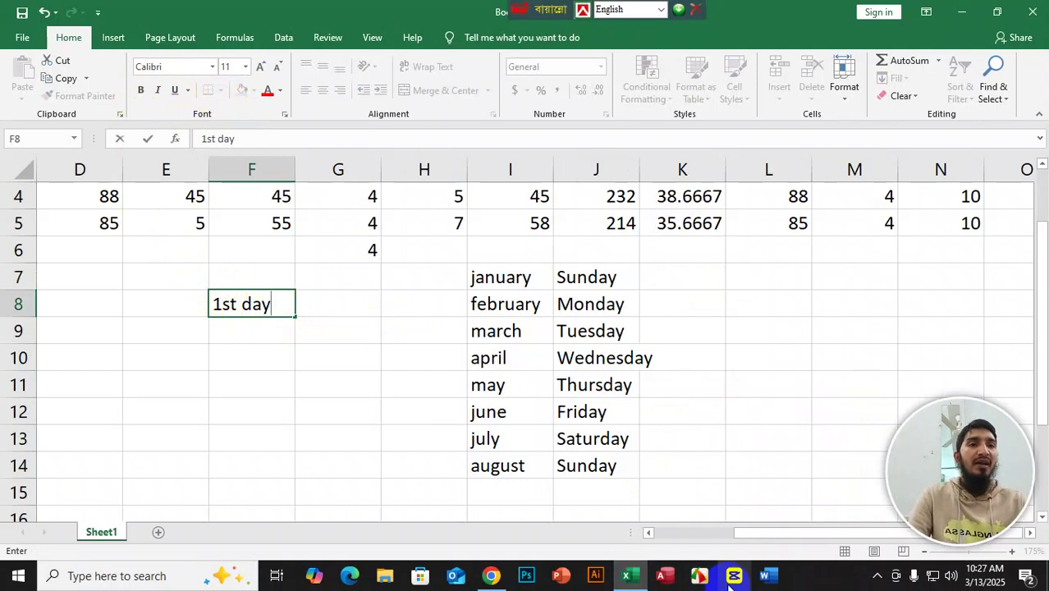
Step: Open a blank document in Word to look at its Superscript command, and return to the Excel workbook
{"action": "left_click", "coordinate": [766, 577]}
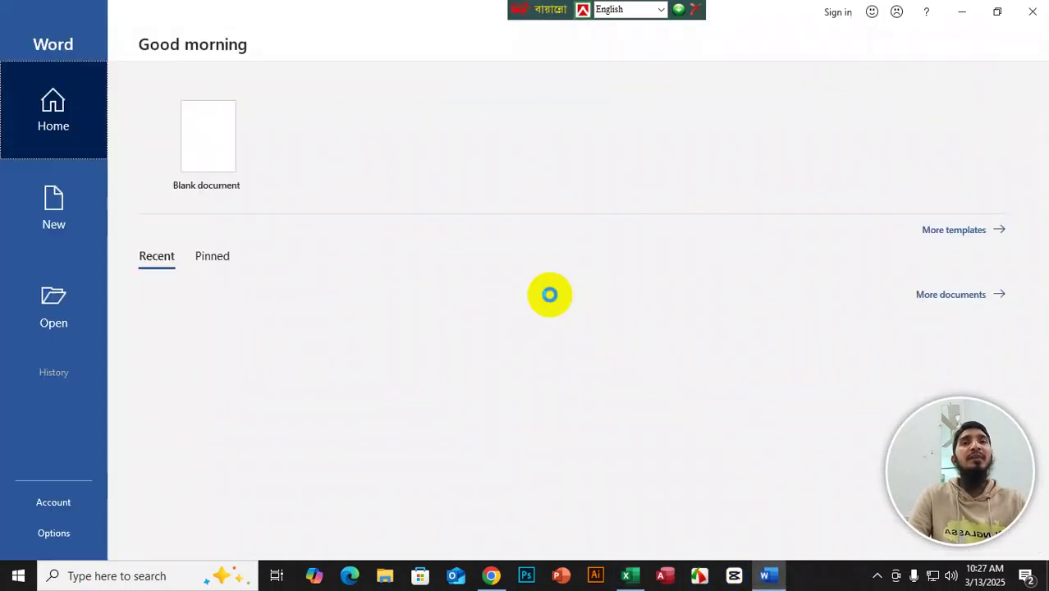
{"action": "left_click", "coordinate": [274, 188]}
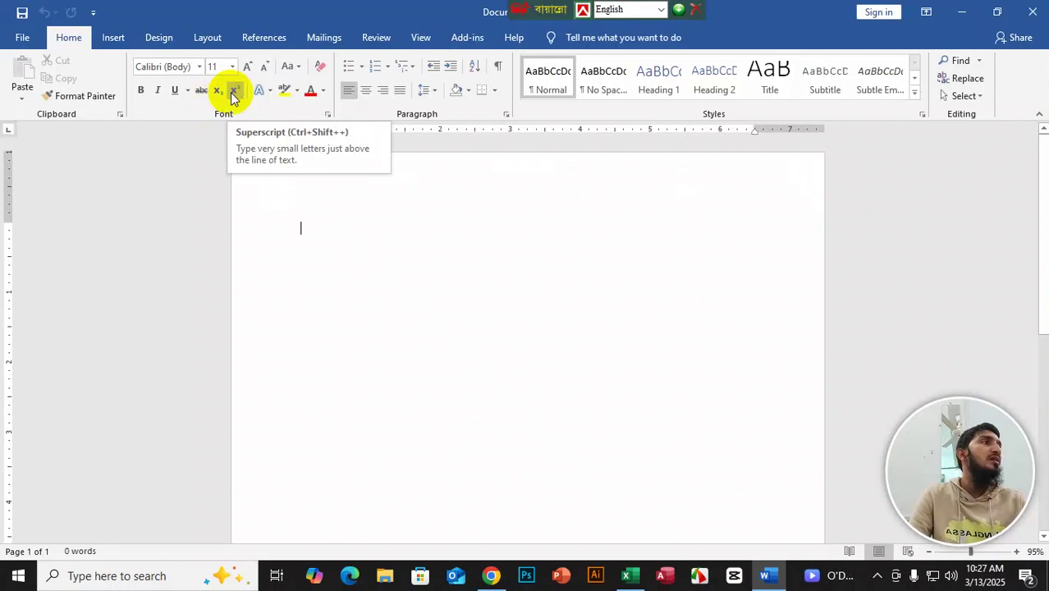
{"action": "left_click", "coordinate": [624, 574]}
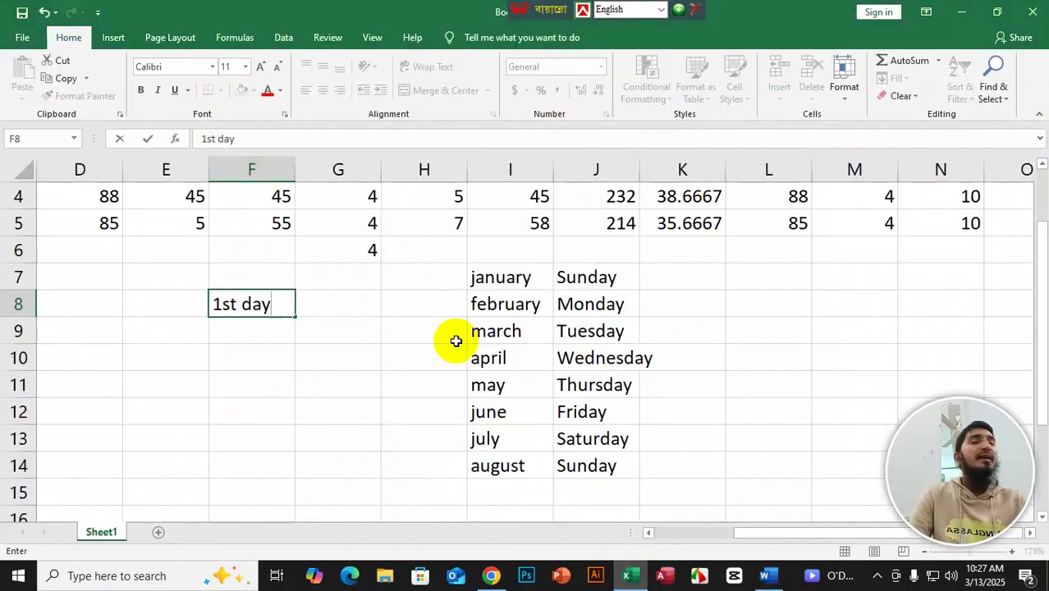
Step: Format the "st" of "1st day" in F8 as superscript and fill the series right to H8
{"action": "left_click", "coordinate": [326, 316]}
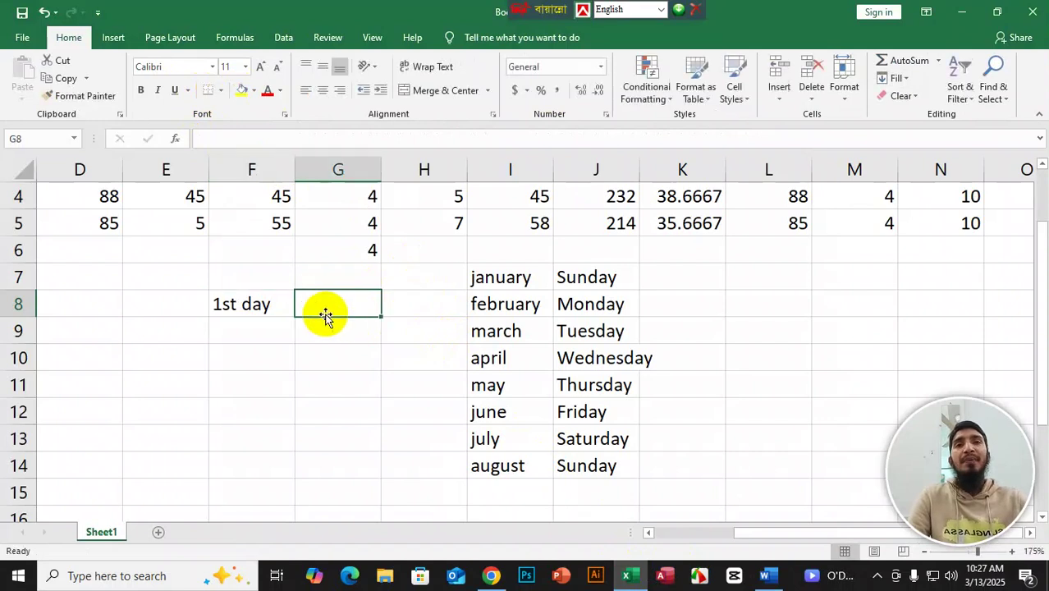
{"action": "double_click", "coordinate": [222, 304]}
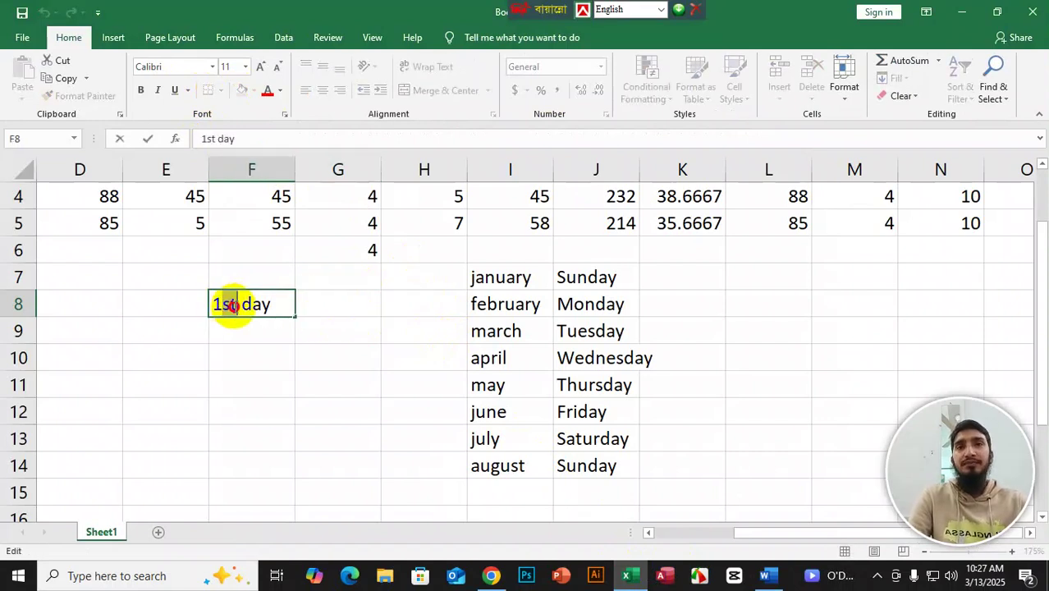
{"action": "left_click_drag", "start_coordinate": [234, 305], "coordinate": [237, 305]}
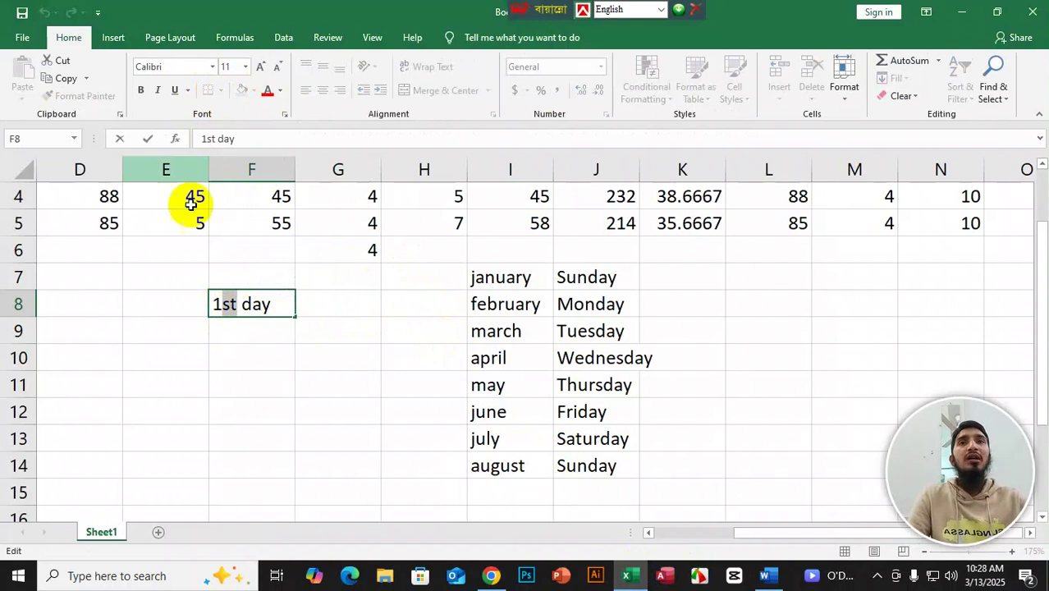
{"action": "left_click", "coordinate": [284, 117]}
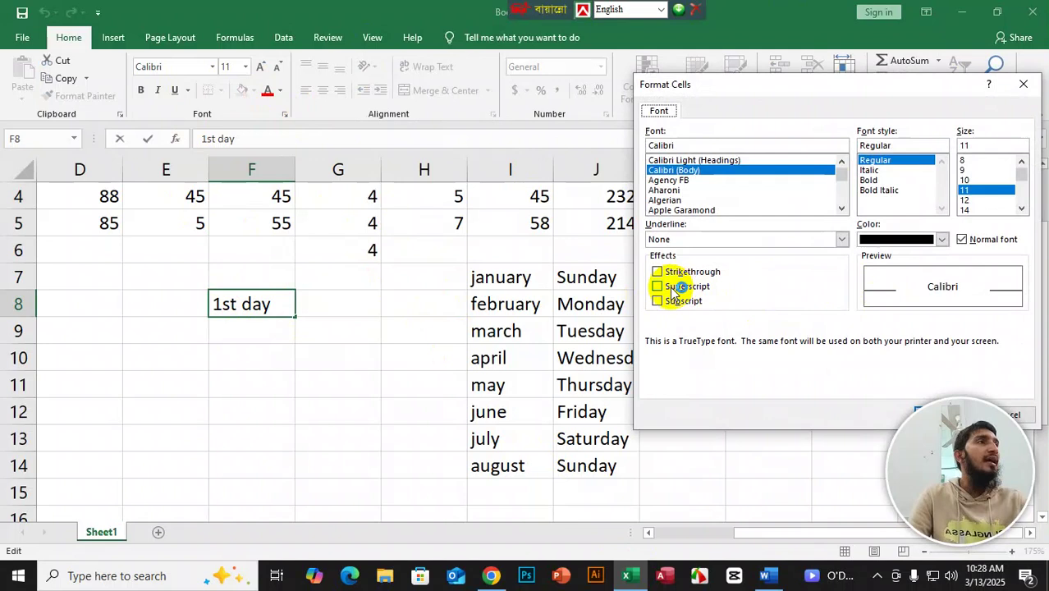
{"action": "left_click_drag", "start_coordinate": [930, 95], "coordinate": [662, 118]}
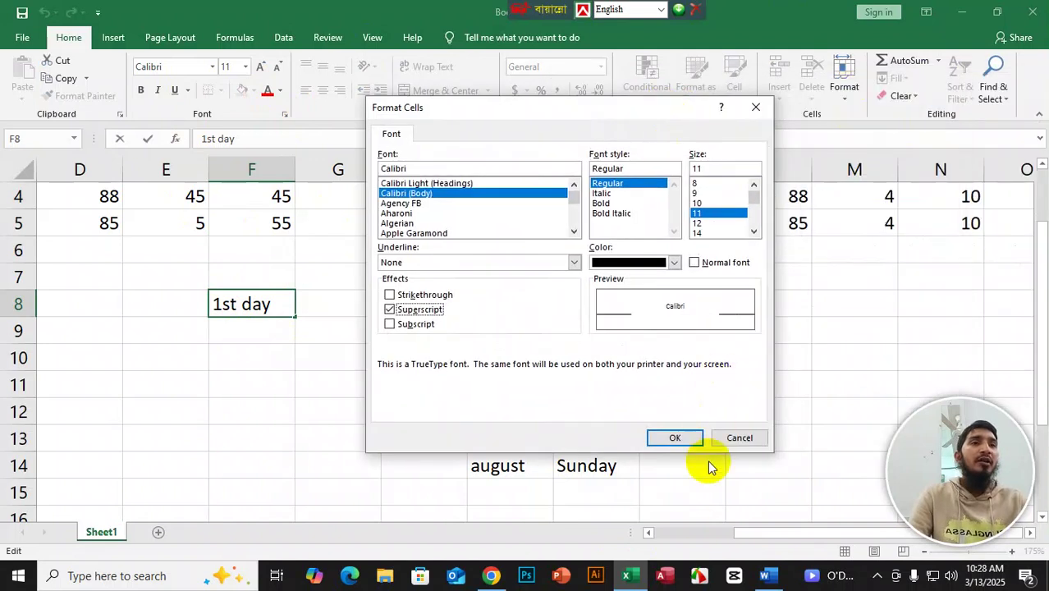
{"action": "left_click", "coordinate": [670, 439]}
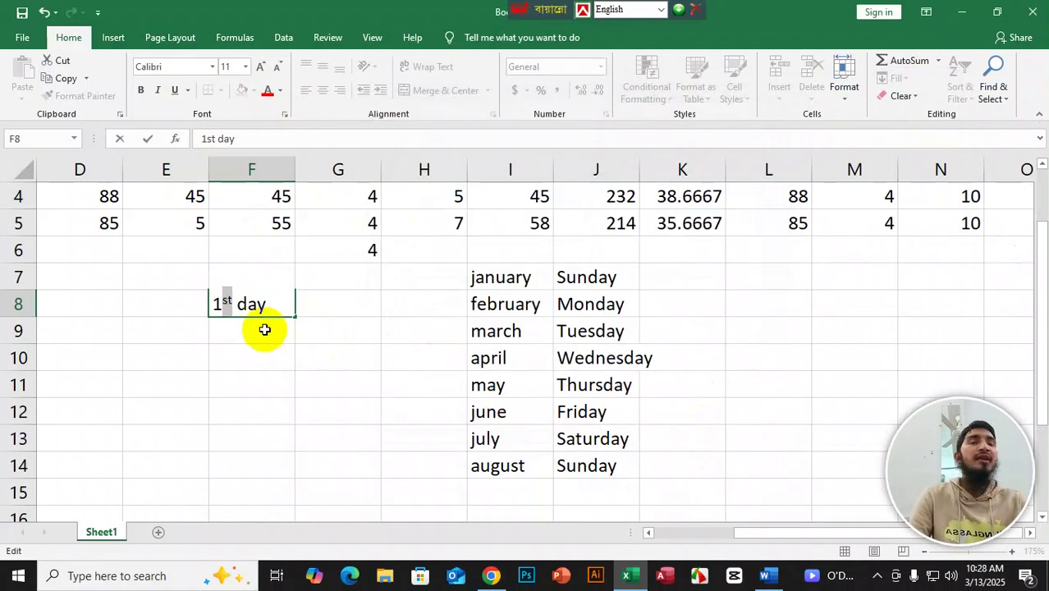
{"action": "left_click_drag", "start_coordinate": [296, 317], "coordinate": [453, 319]}
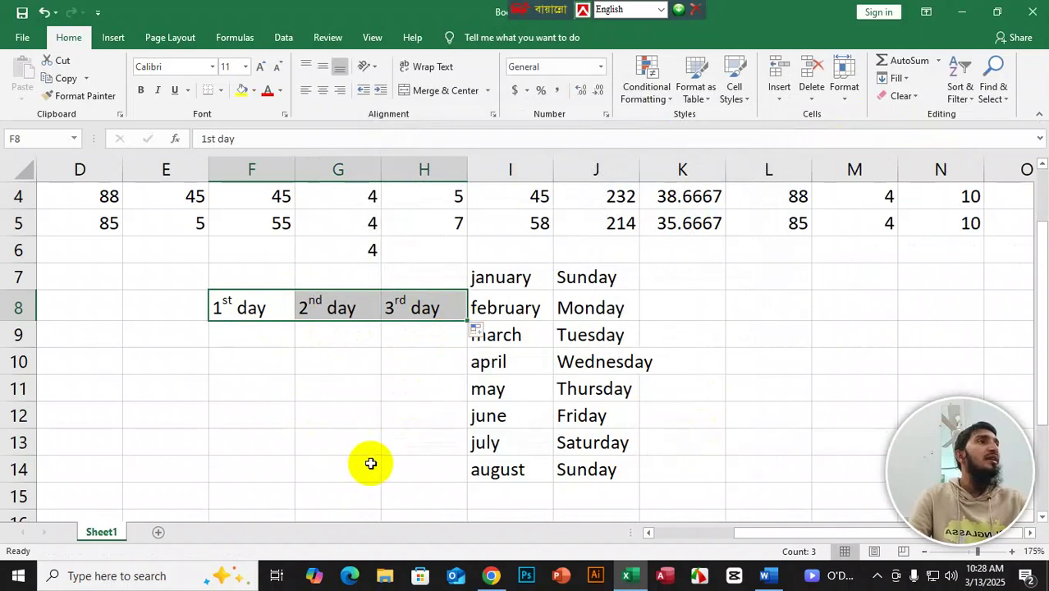
Step: Enter "1st day" in cell E10 with its "st" as superscript, and fill the series right to H10
{"action": "left_click", "coordinate": [162, 360]}
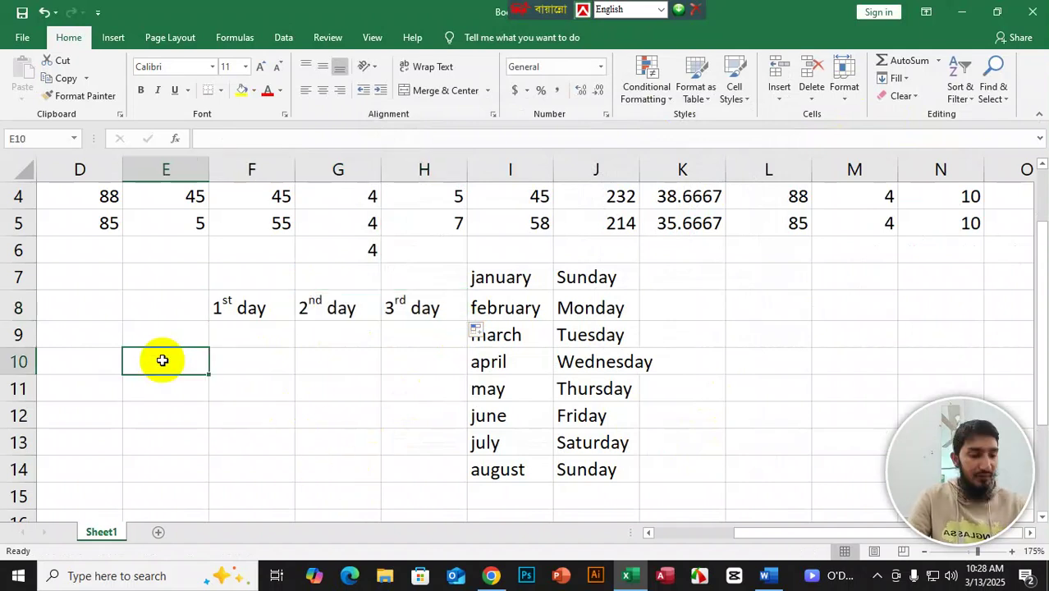
{"action": "type", "text": "1st day"}
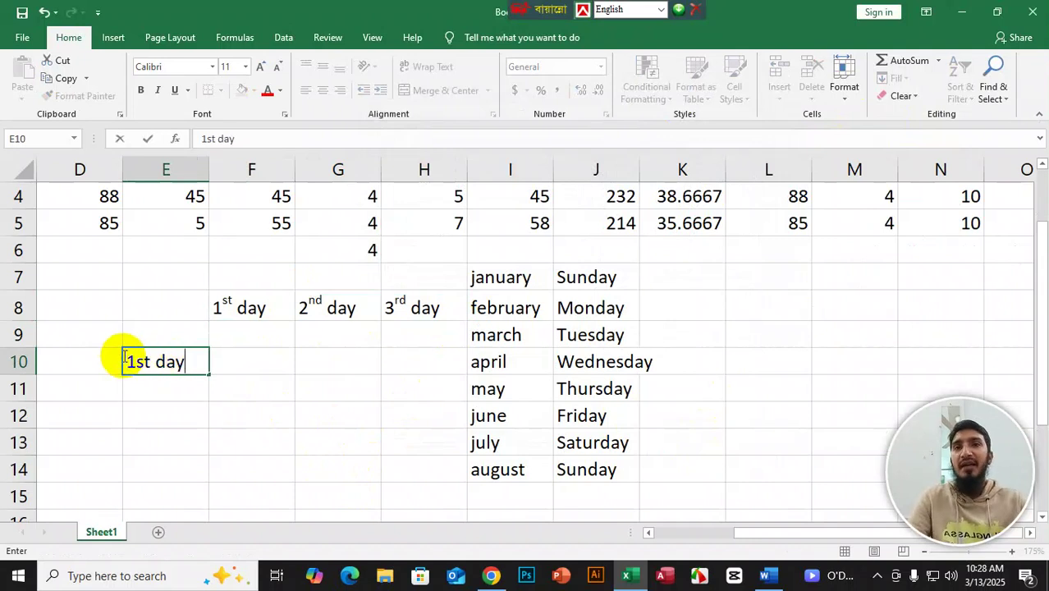
{"action": "left_click", "coordinate": [137, 358]}
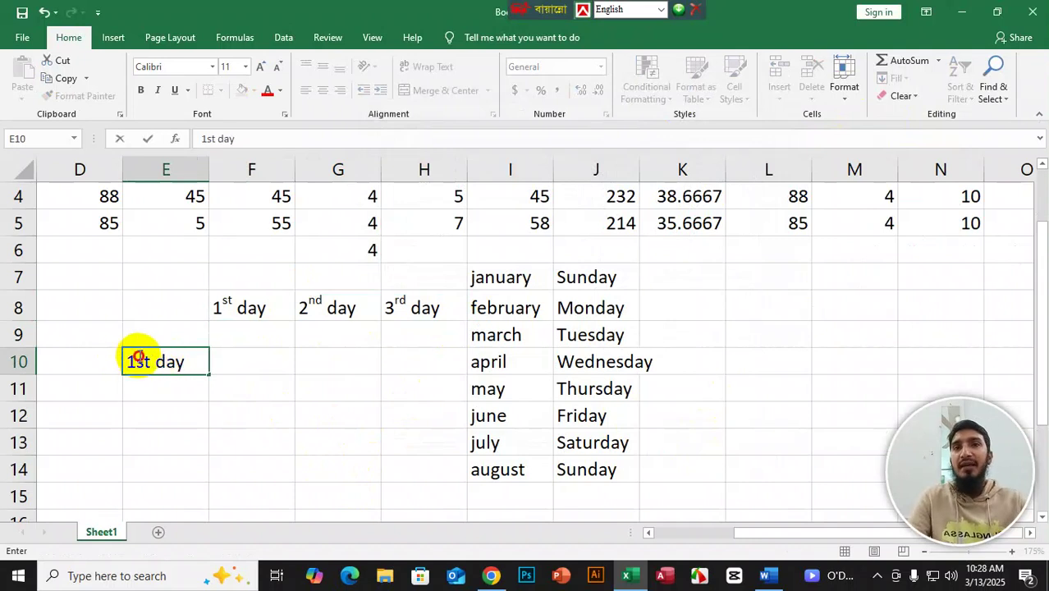
{"action": "left_click_drag", "start_coordinate": [145, 361], "coordinate": [152, 362]}
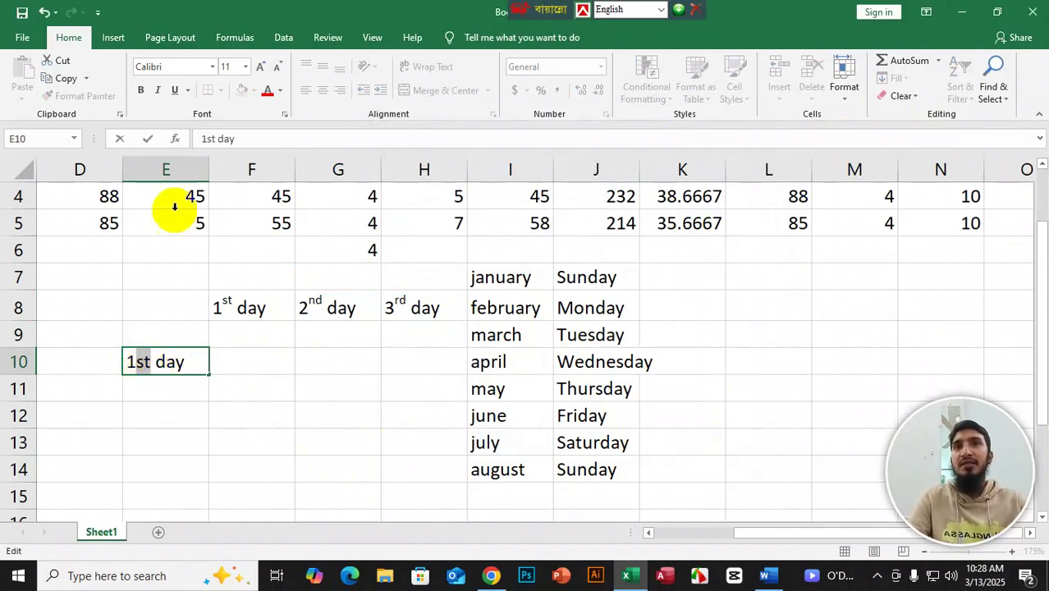
{"action": "left_click", "coordinate": [285, 116]}
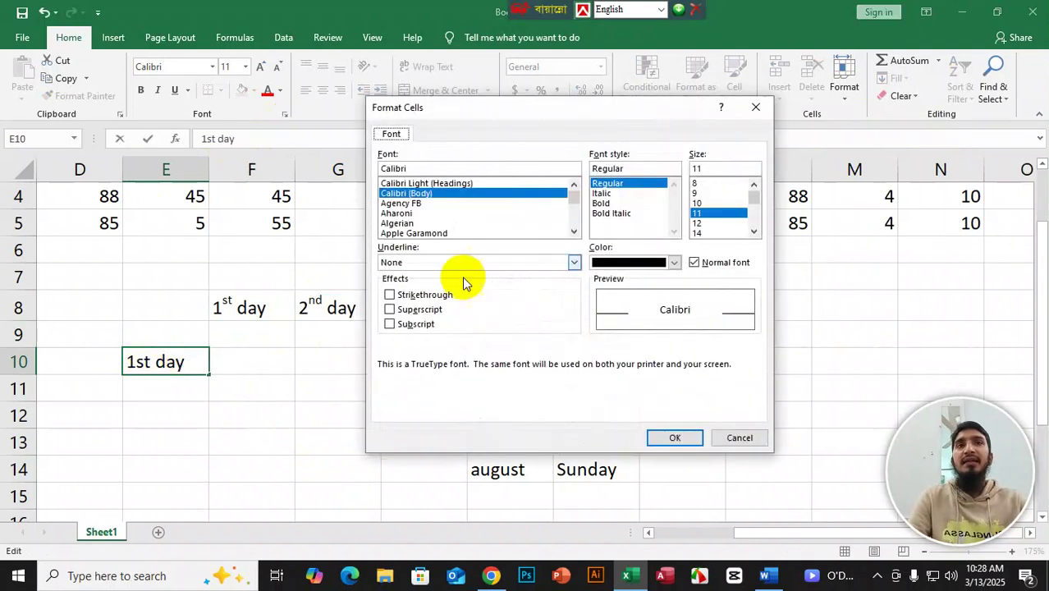
{"action": "left_click", "coordinate": [409, 313]}
{"action": "left_click", "coordinate": [686, 437]}
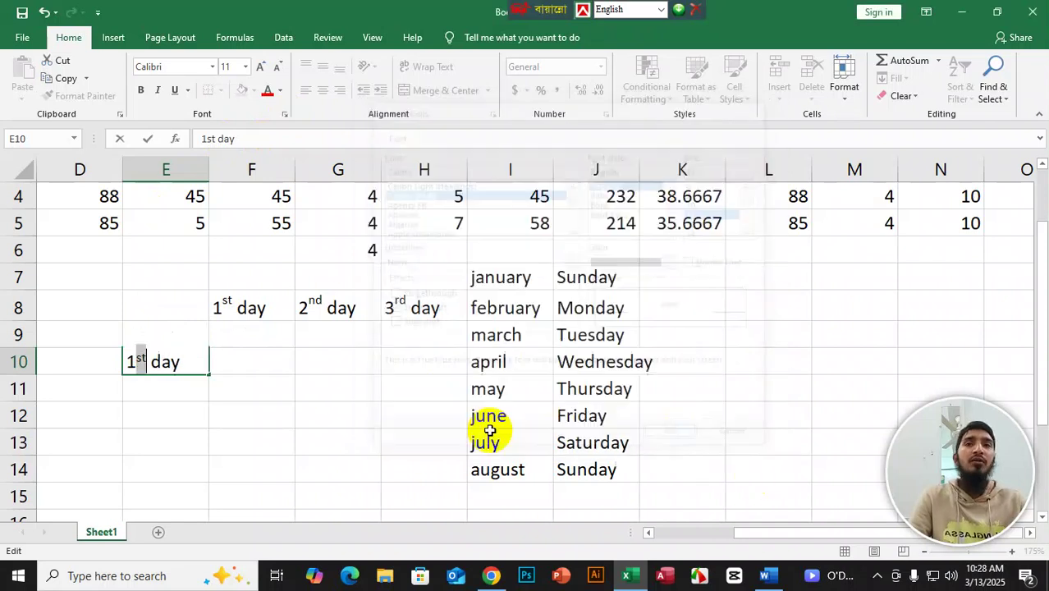
{"action": "left_click_drag", "start_coordinate": [210, 373], "coordinate": [438, 373]}
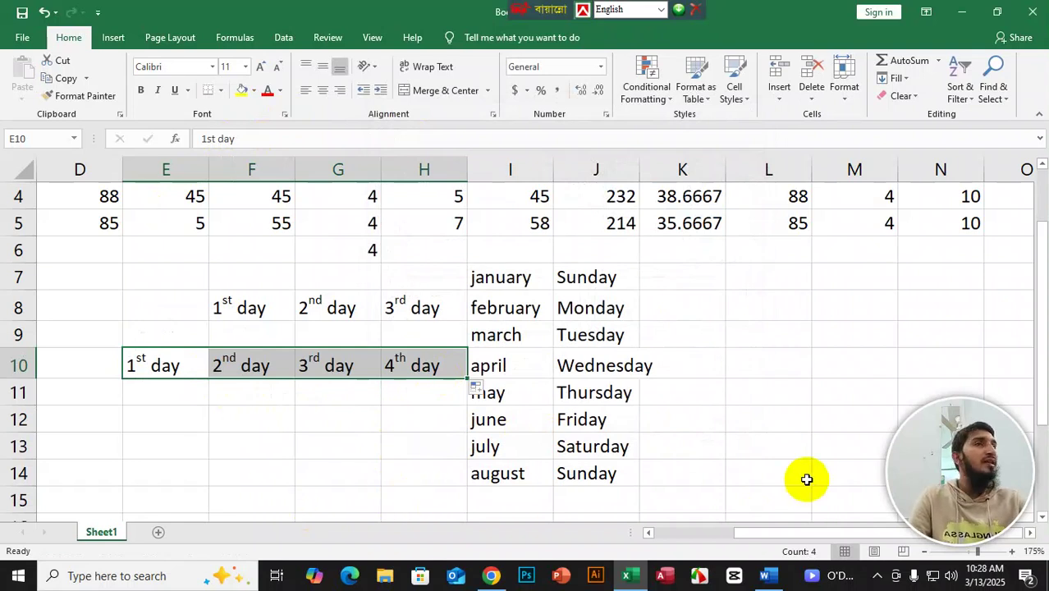
{"action": "left_click", "coordinate": [796, 449]}
Step: Rename the worksheet Sheet1 as "cash memo"
{"action": "scroll", "coordinate": [728, 376], "scroll_direction": "up", "scroll_amount": 1}
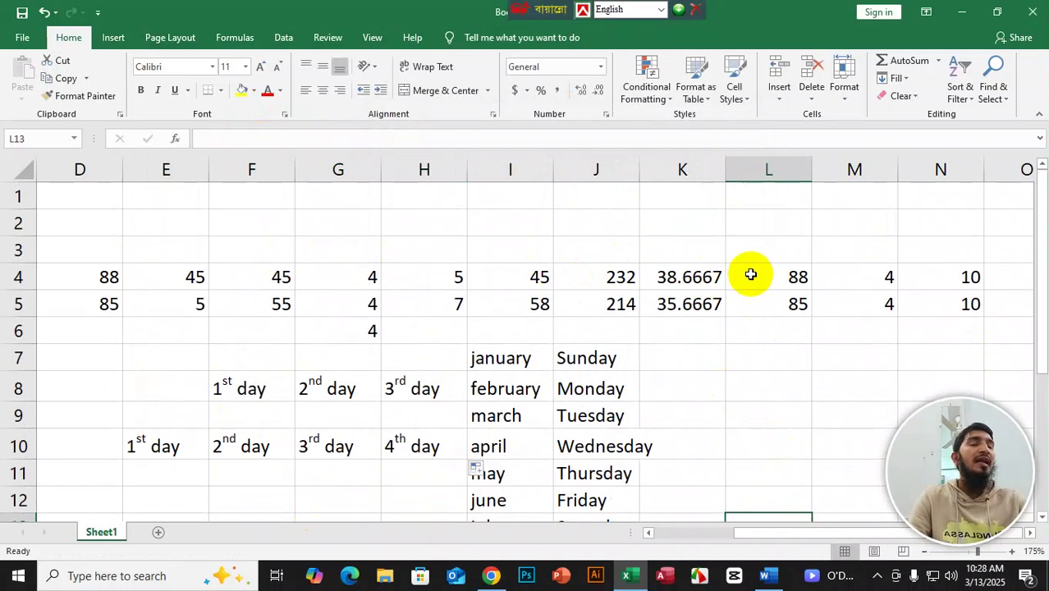
{"action": "scroll", "coordinate": [722, 276], "scroll_direction": "down", "scroll_amount": 2}
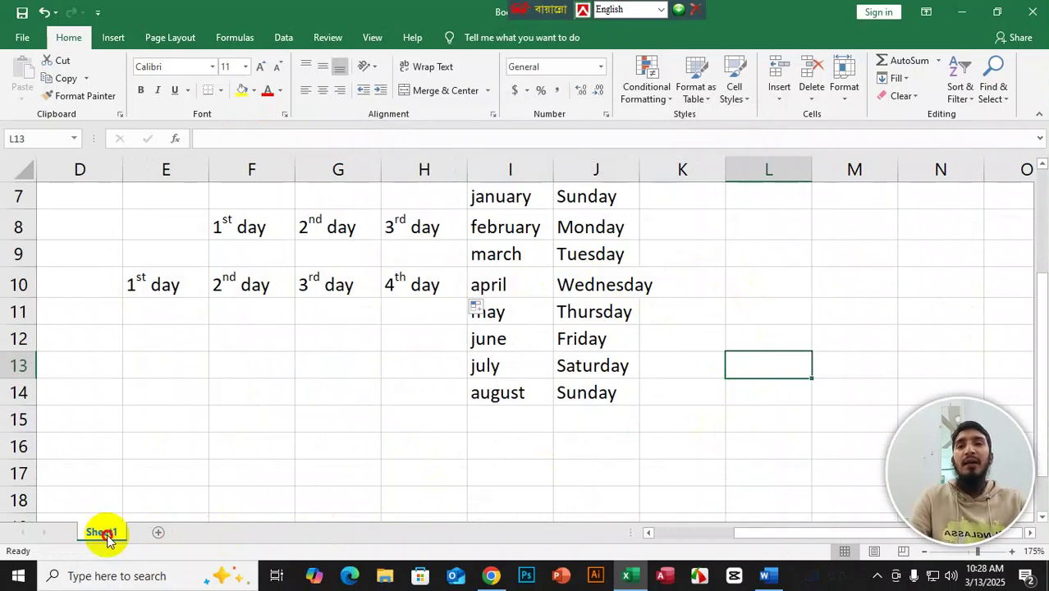
{"action": "left_click", "coordinate": [240, 420]}
{"action": "right_click", "coordinate": [105, 534]}
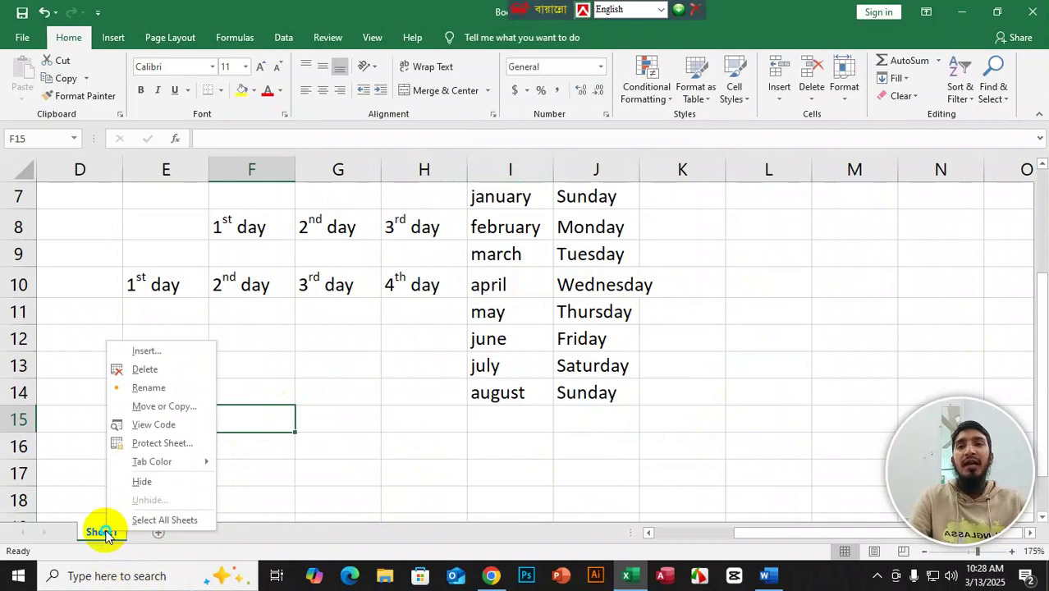
{"action": "left_click", "coordinate": [153, 389]}
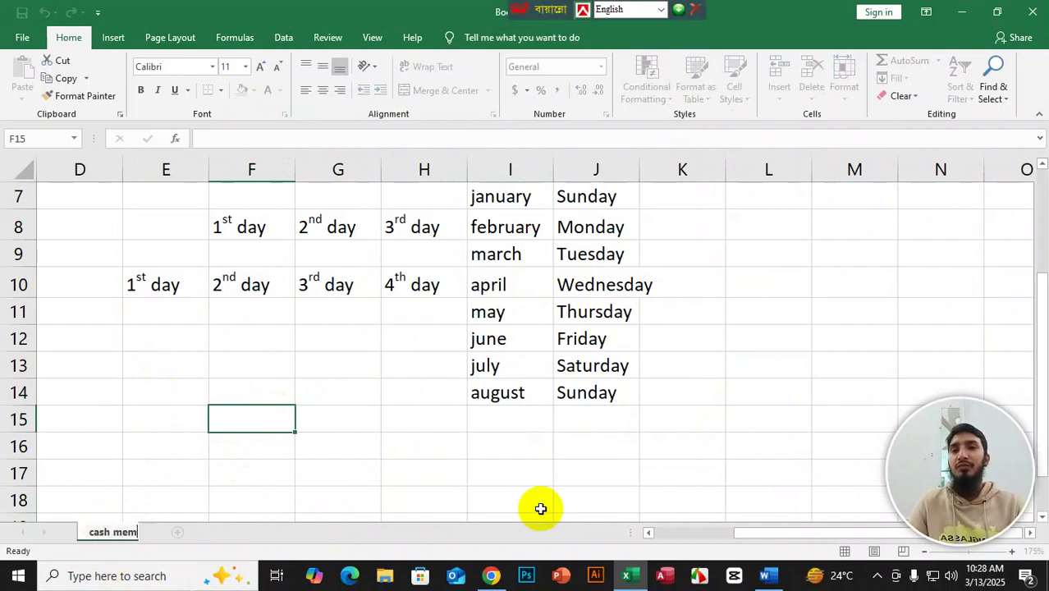
{"action": "left_click", "coordinate": [312, 371]}
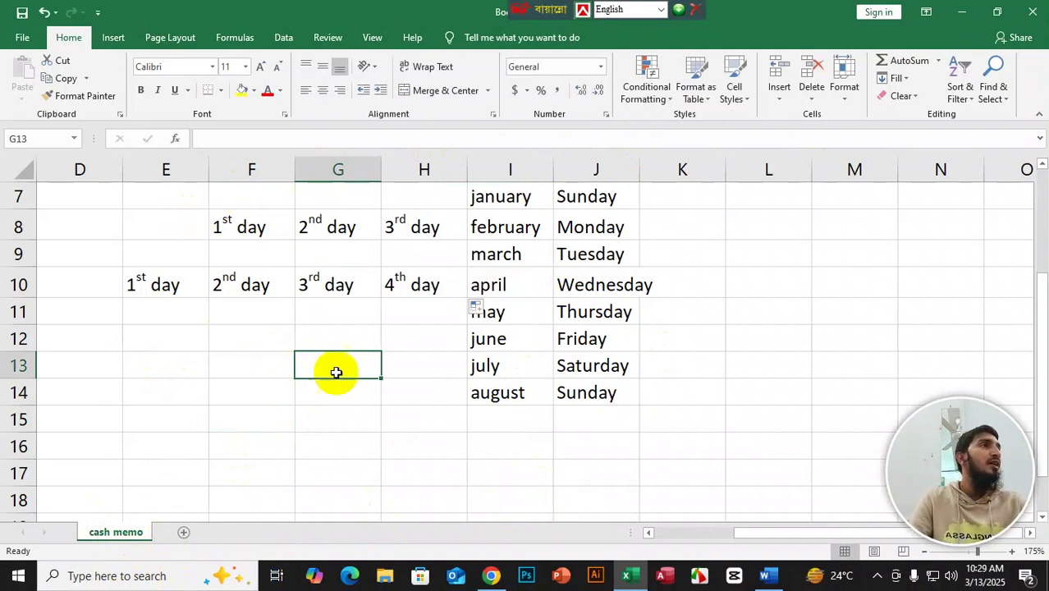
Step: Create a copy of the "cash memo" sheet before the original and switch between the two sheets to compare them
{"action": "right_click", "coordinate": [120, 533]}
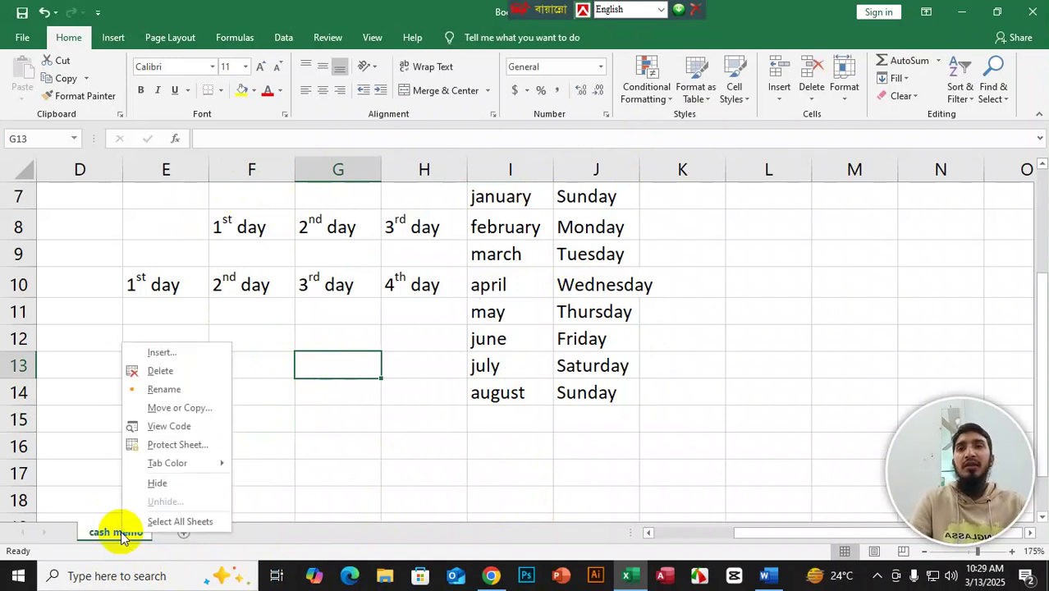
{"action": "left_click", "coordinate": [181, 410]}
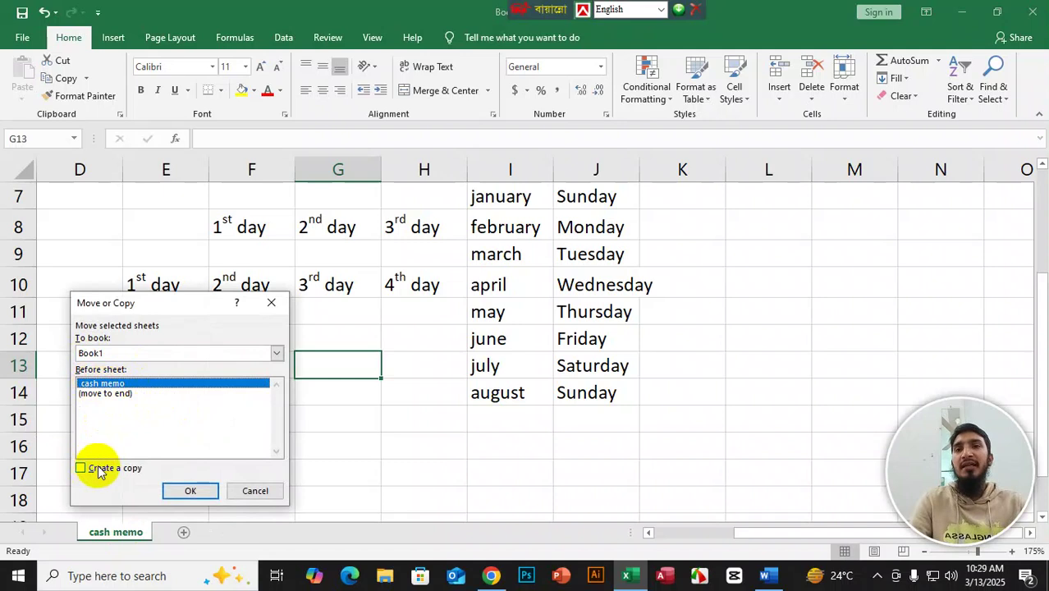
{"action": "left_click", "coordinate": [188, 492]}
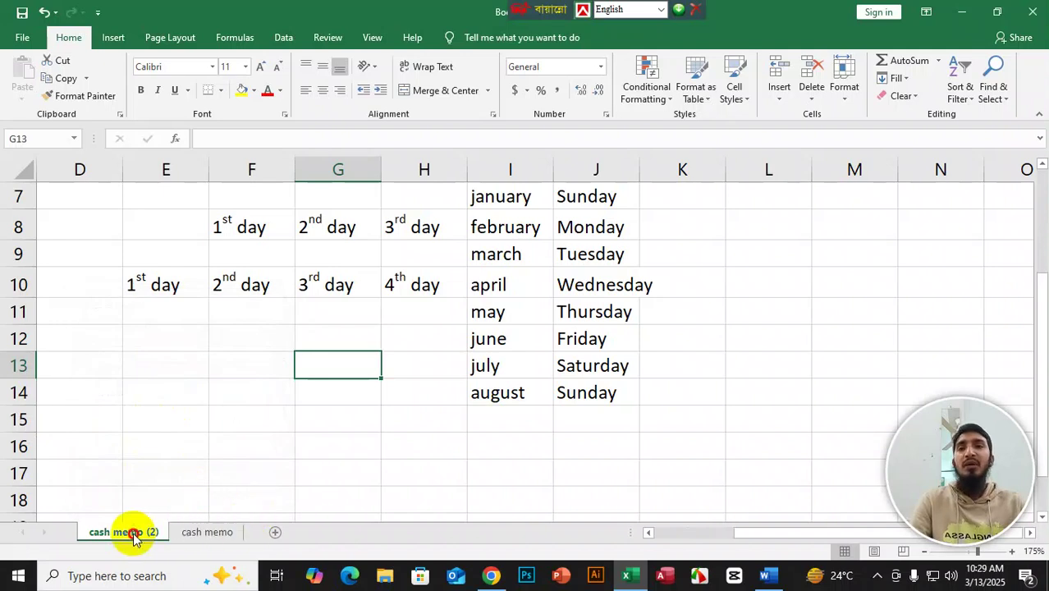
{"action": "left_click", "coordinate": [212, 534]}
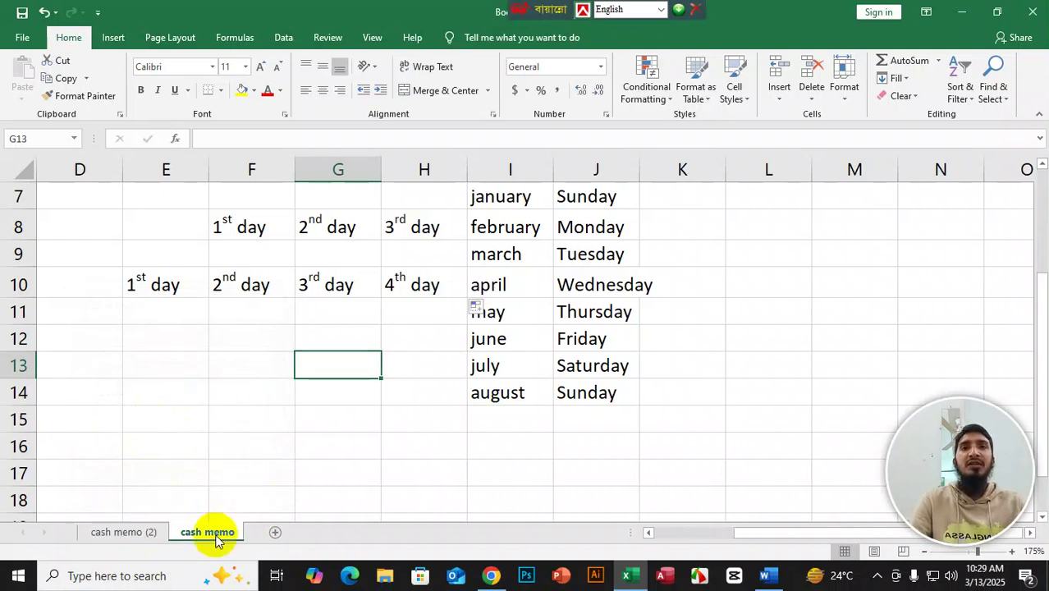
{"action": "left_click", "coordinate": [152, 540]}
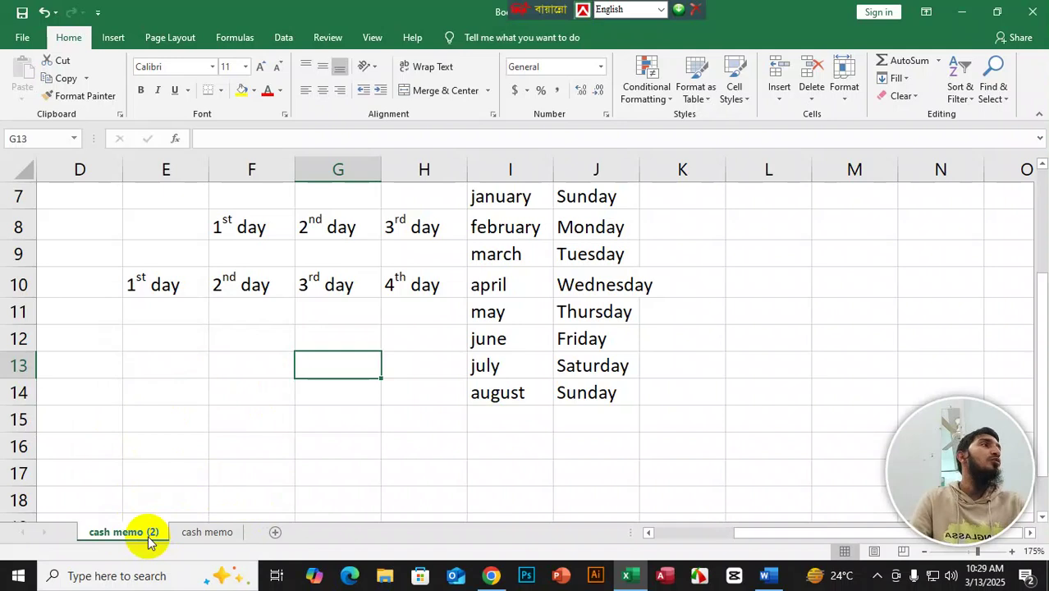
{"action": "left_click", "coordinate": [211, 532]}
{"action": "left_click", "coordinate": [148, 535]}
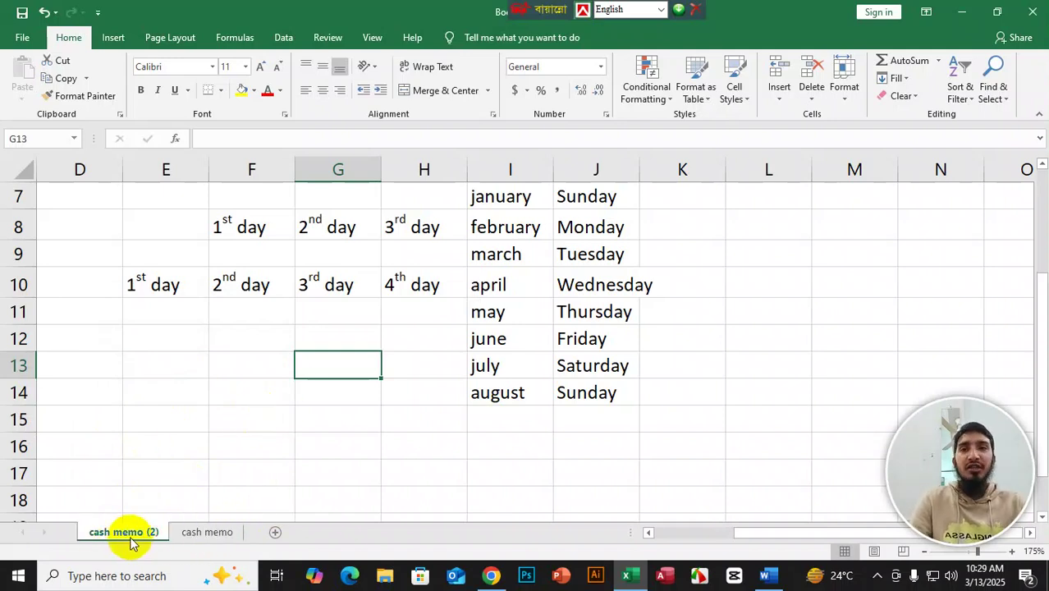
Step: Delete the duplicate sheet "cash memo (2)" from the workbook
{"action": "right_click", "coordinate": [122, 536]}
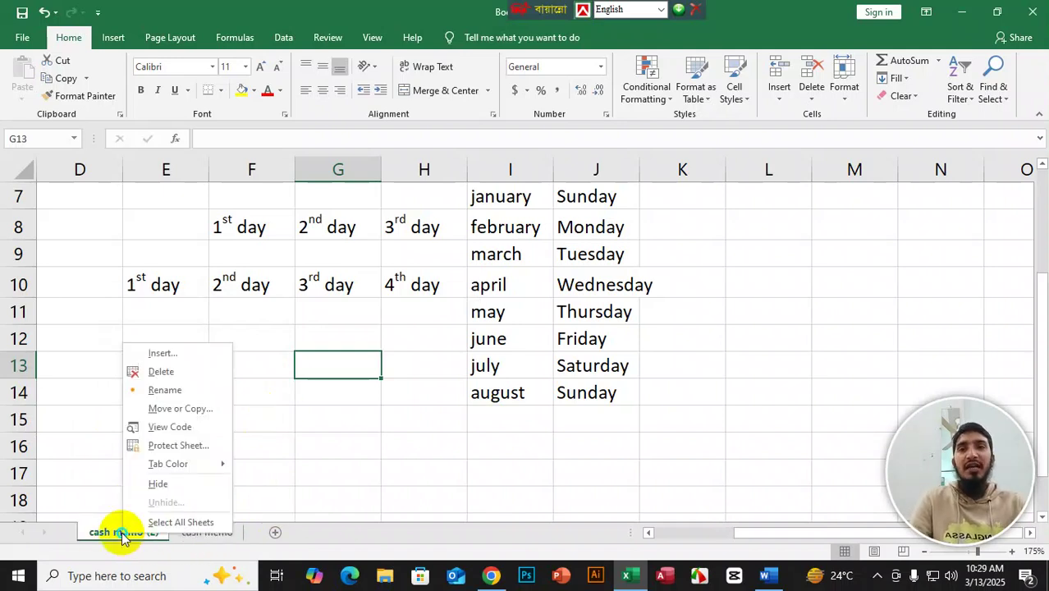
{"action": "left_click", "coordinate": [160, 372]}
{"action": "left_click", "coordinate": [480, 330]}
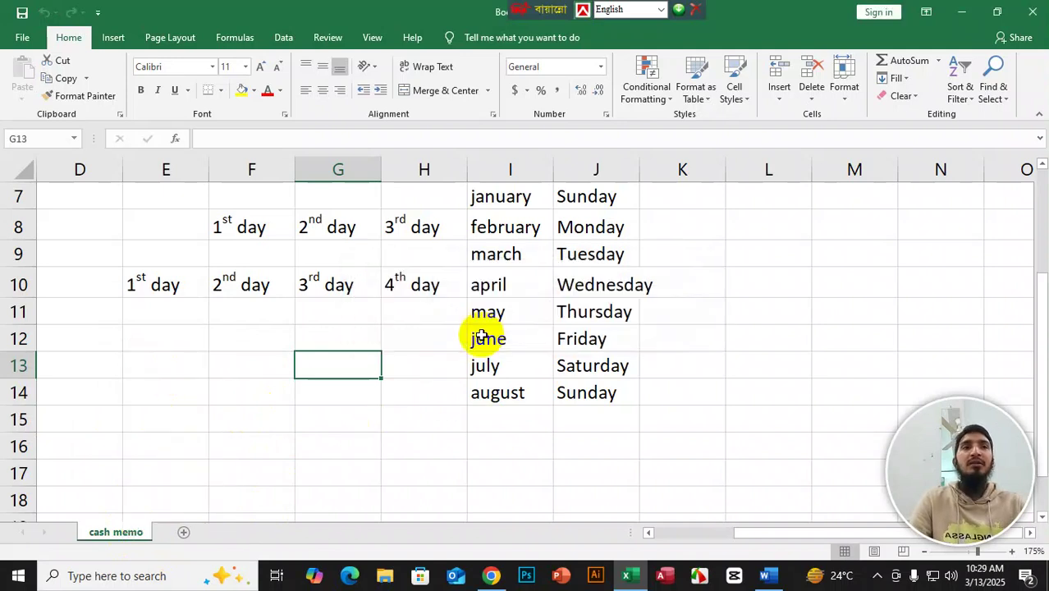
Step: Clear all the practice data in the range D1:N14 of the "cash memo" sheet
{"action": "scroll", "coordinate": [394, 345], "scroll_direction": "up", "scroll_amount": 2}
{"action": "left_click_drag", "start_coordinate": [90, 197], "coordinate": [953, 463]}
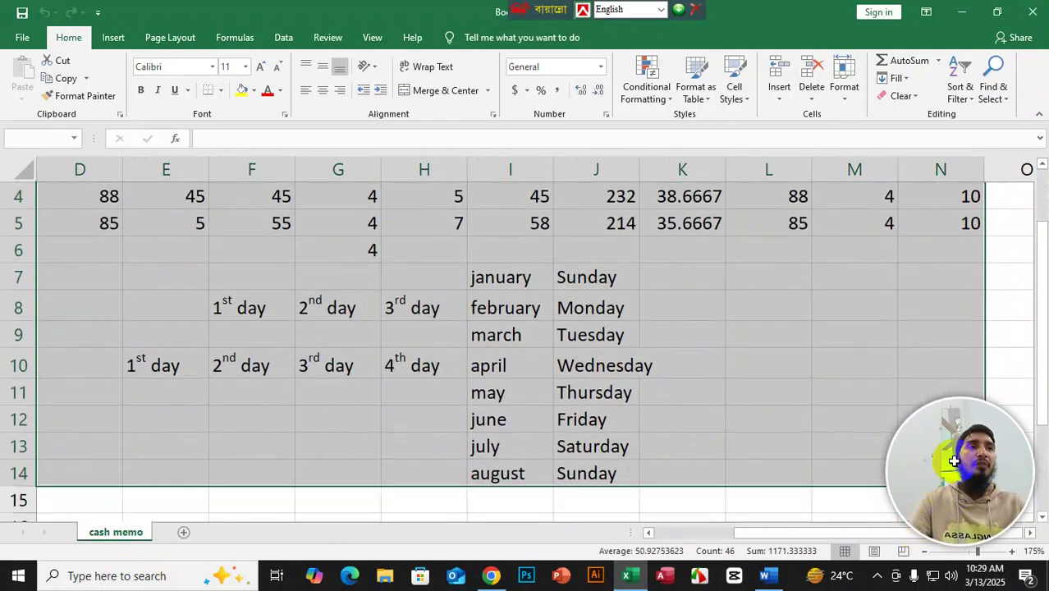
{"action": "key", "text": "Delete"}
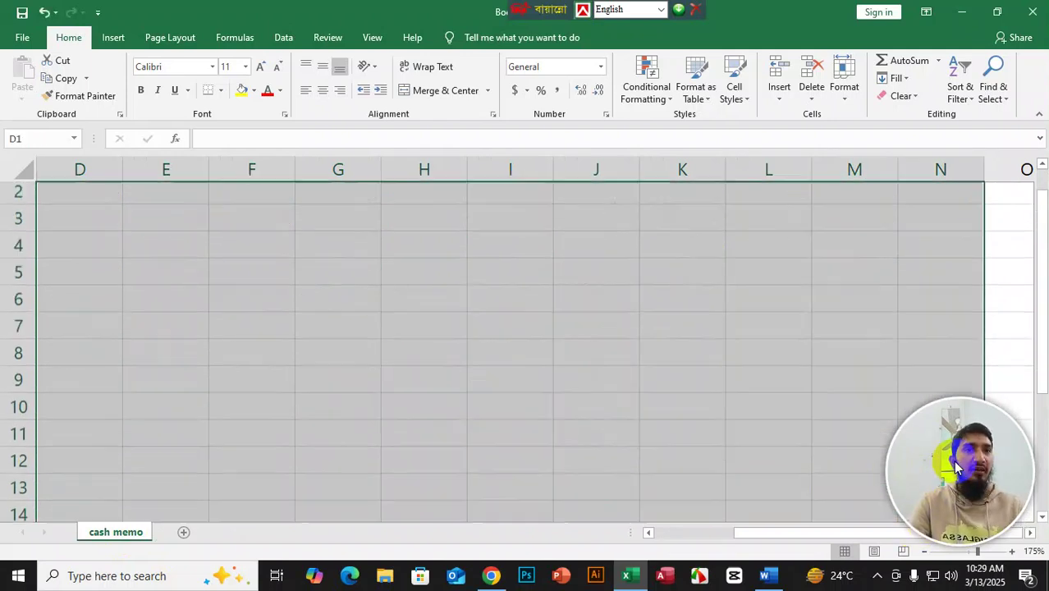
{"action": "left_click", "coordinate": [556, 386]}
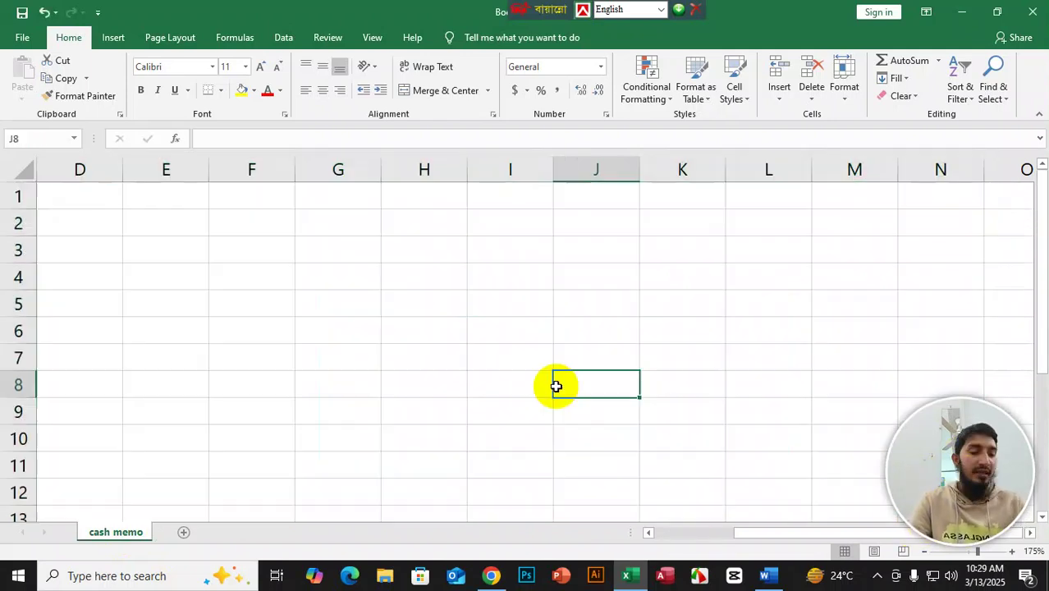